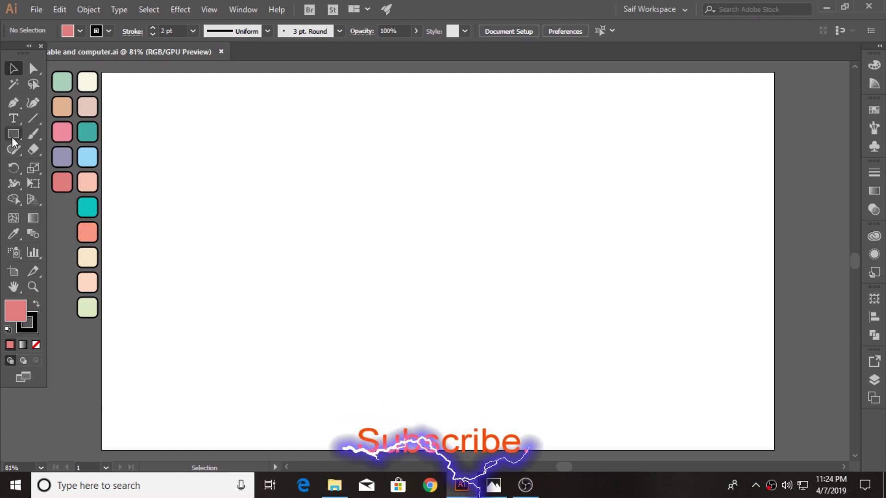
# Draw a tall thin rectangle near the left of the page and fill it light pink
pyautogui.click(13, 133)
pyautogui.moveTo(231, 166); pyautogui.dragTo(243, 385)
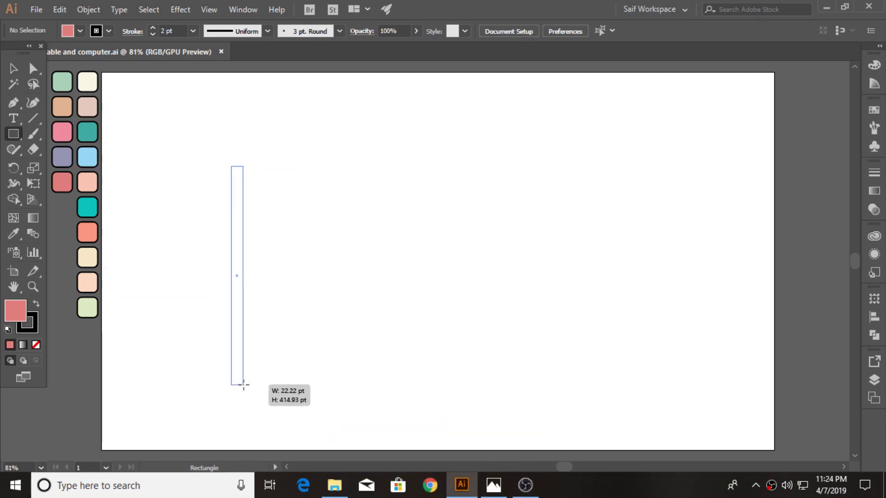
pyautogui.click(14, 68)
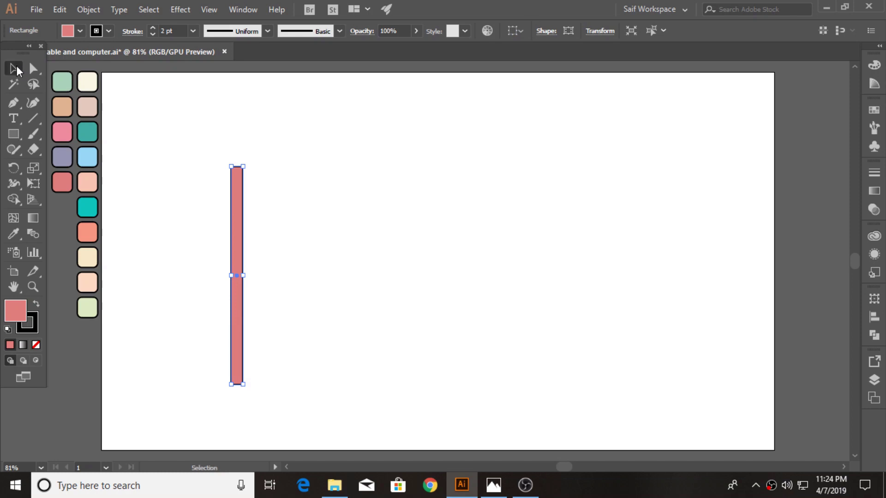
pyautogui.click(92, 106)
pyautogui.click(14, 234)
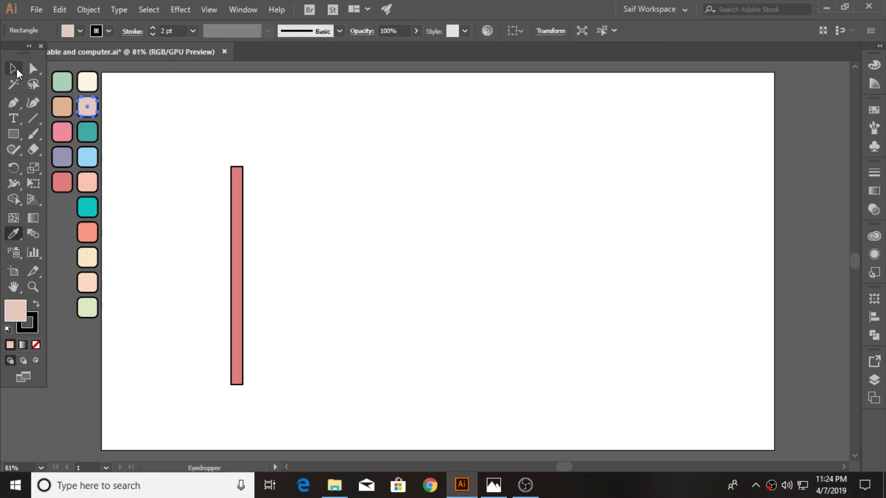
pyautogui.click(15, 69)
pyautogui.click(233, 226)
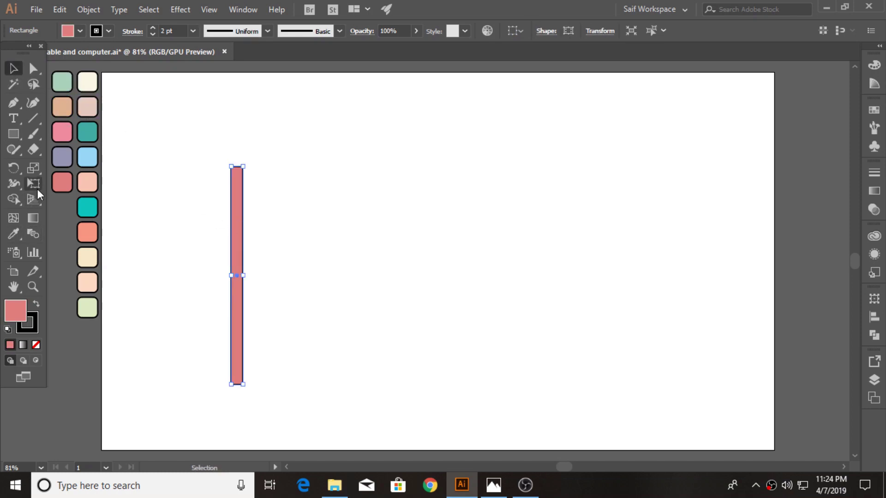
pyautogui.press('i')
pyautogui.click(85, 106)
pyautogui.click(13, 68)
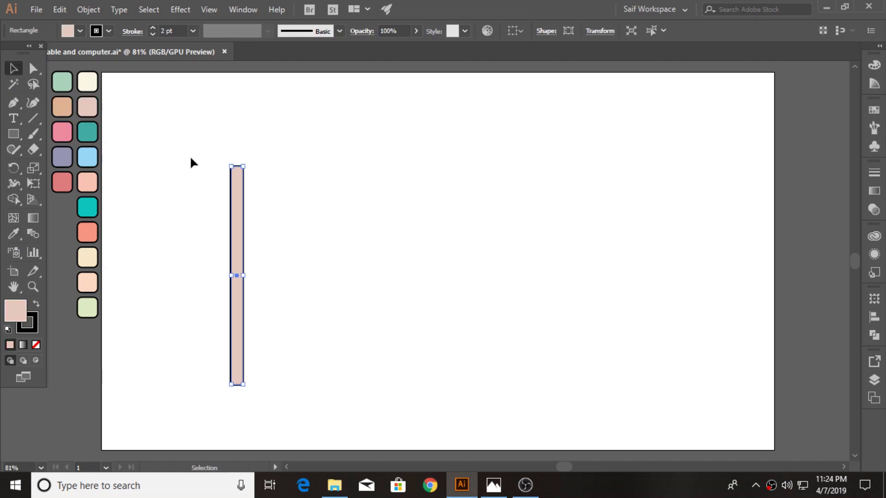
# Round the post's top two corners and drag a copy to the right
pyautogui.press('a')
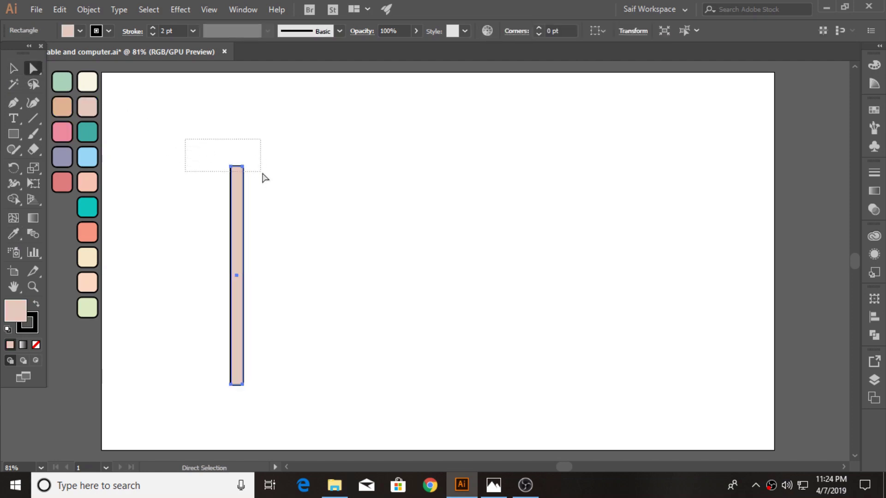
pyautogui.moveTo(237, 172); pyautogui.dragTo(243, 192)
pyautogui.press('v')
pyautogui.click(261, 234)
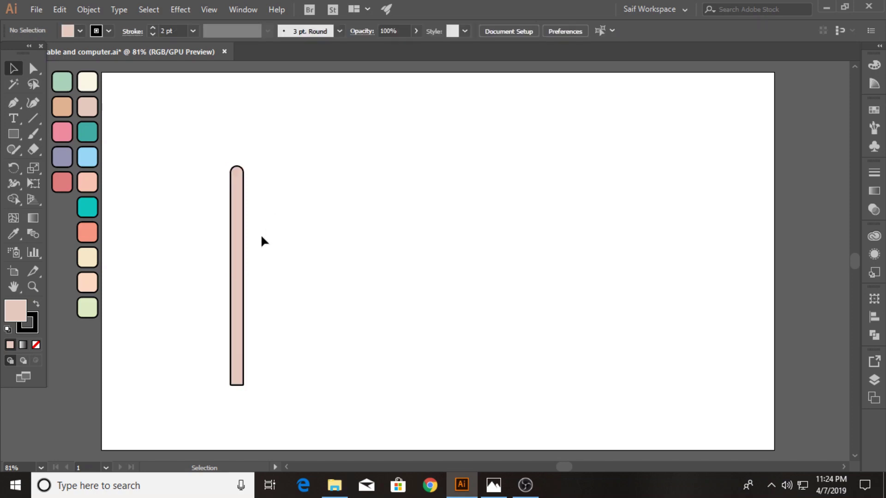
pyautogui.moveTo(239, 235); pyautogui.dragTo(538, 241)
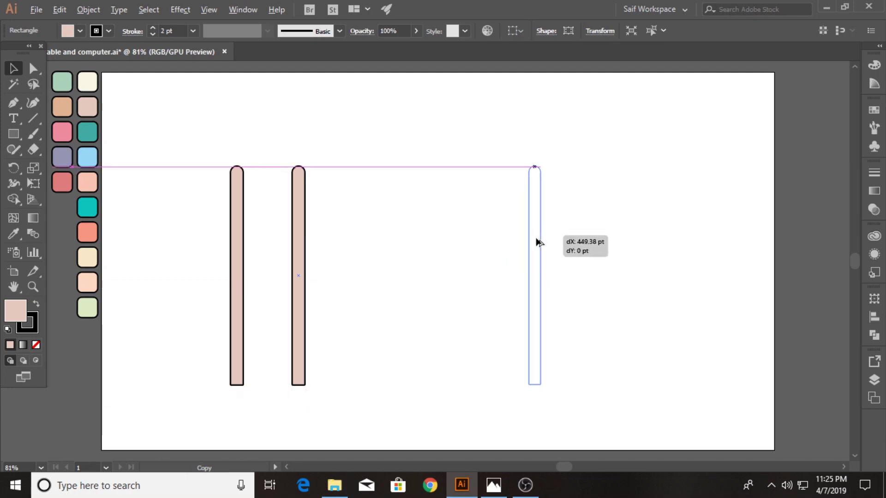
# Place a post copy far right, plus a copy rotated horizontal at the posts' tops
pyautogui.moveTo(539, 242); pyautogui.dragTo(534, 242)
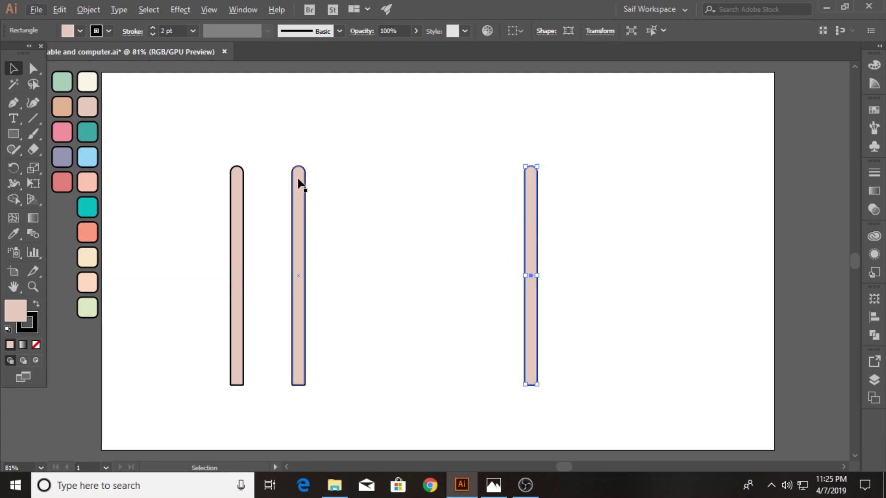
pyautogui.moveTo(298, 212); pyautogui.dragTo(404, 184)
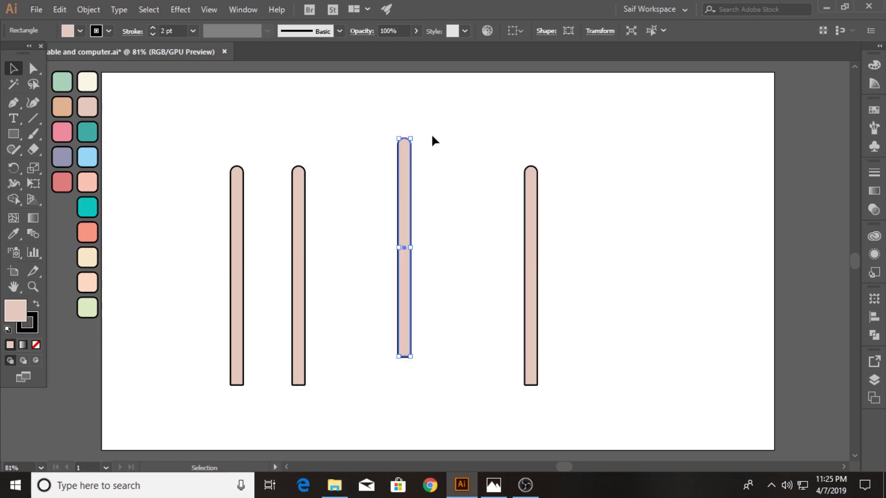
pyautogui.moveTo(415, 133)
pyautogui.mouseDown()
pyautogui.moveTo(452, 242)
pyautogui.moveTo(433, 184)
pyautogui.mouseUp()
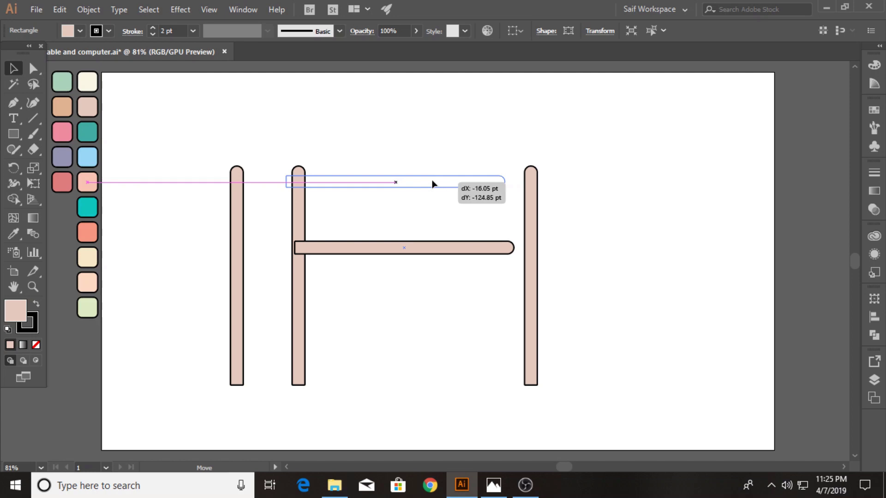
pyautogui.moveTo(433, 181); pyautogui.dragTo(433, 181)
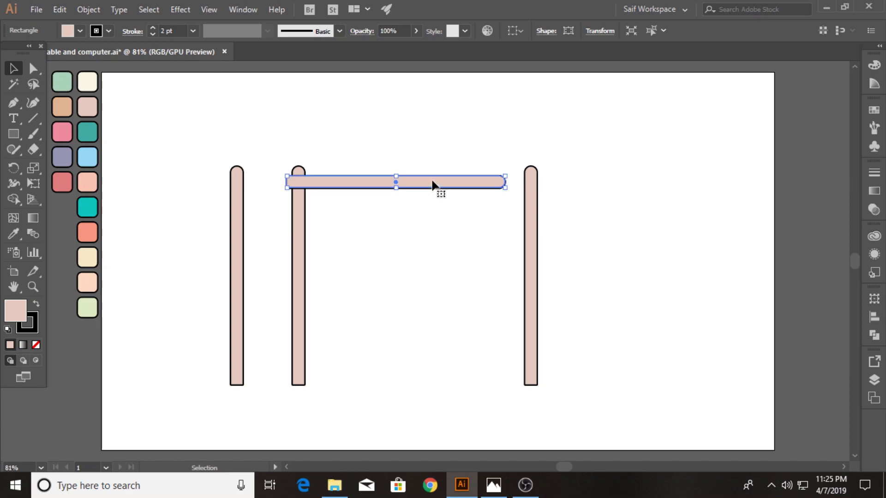
# Stretch the horizontal top bar right until it reaches the right post
pyautogui.click(33, 286)
pyautogui.moveTo(419, 223)
pyautogui.mouseDown()
pyautogui.moveTo(570, 189)
pyautogui.moveTo(478, 197)
pyautogui.moveTo(473, 189)
pyautogui.mouseUp()
pyautogui.press('v')
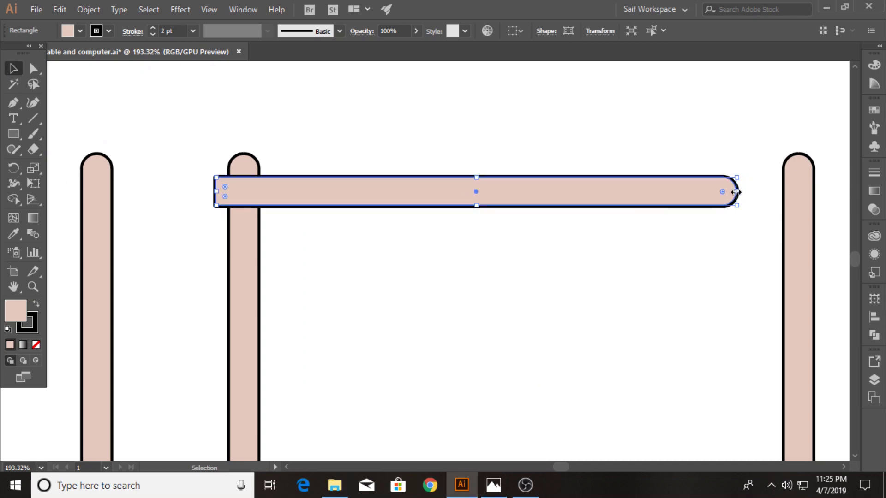
pyautogui.moveTo(738, 191); pyautogui.dragTo(840, 204)
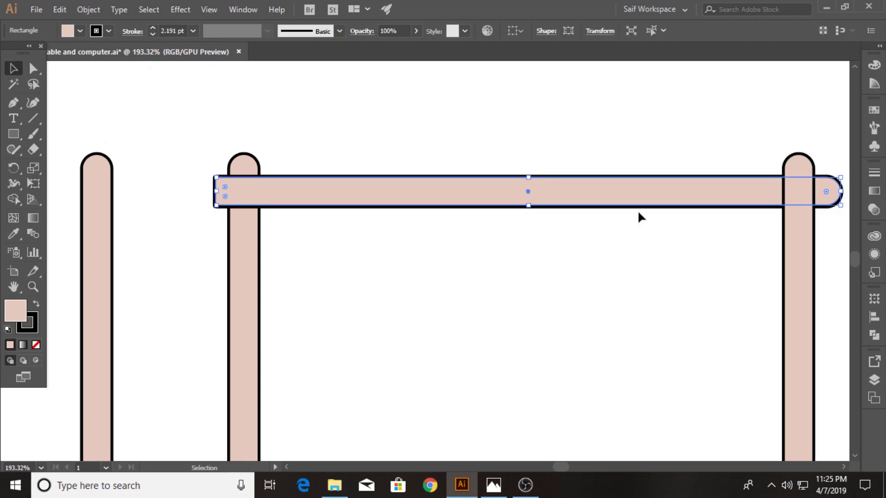
# Merge the top rail and middle post with Shape Builder, removing the rail's left stub
pyautogui.moveTo(303, 251); pyautogui.dragTo(302, 252)
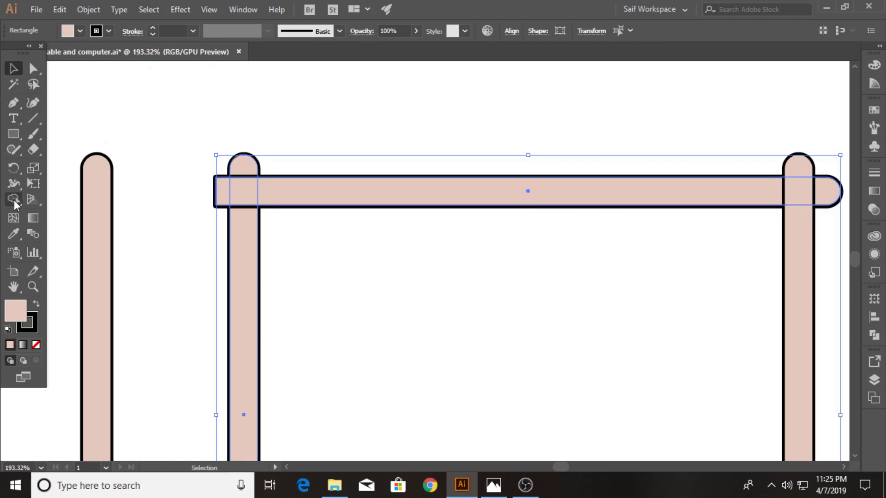
pyautogui.click(13, 199)
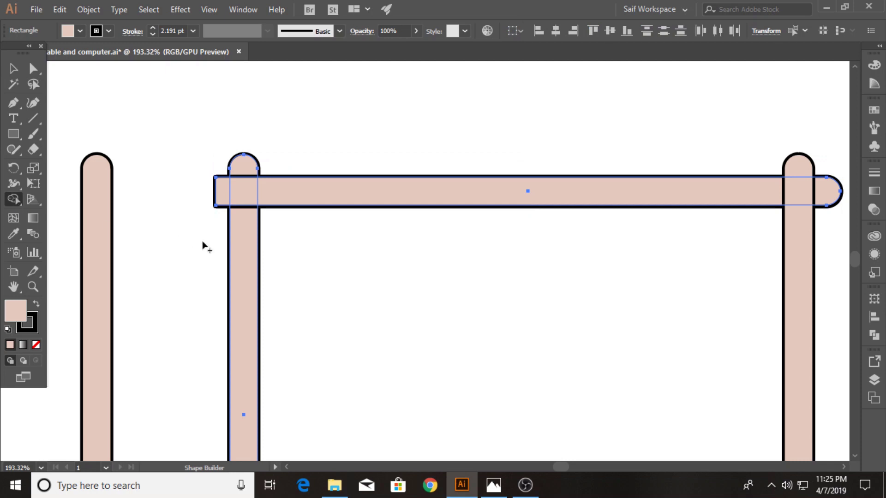
pyautogui.keyDown('alt'); pyautogui.click(223, 190); pyautogui.keyUp('alt')
pyautogui.moveTo(250, 189); pyautogui.dragTo(243, 323)
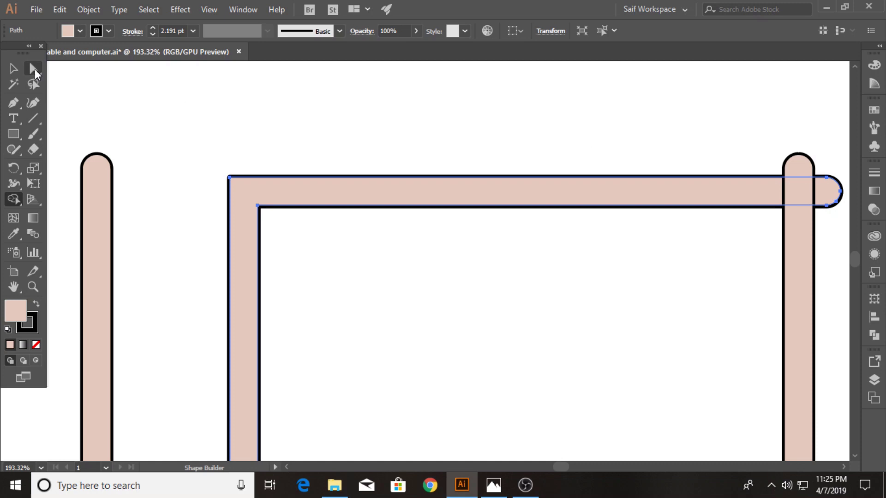
pyautogui.press('v')
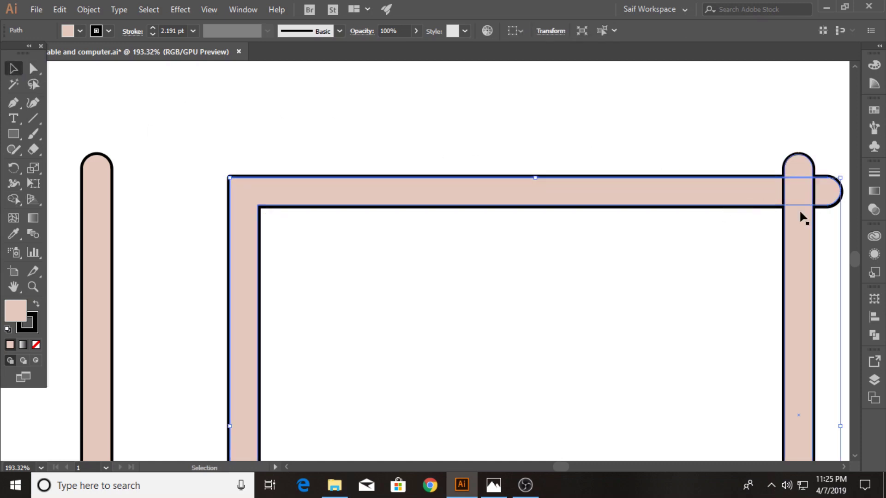
# Trim the rounded bulge off the rail's right end, then zoom out to the whole frame
pyautogui.click(33, 68)
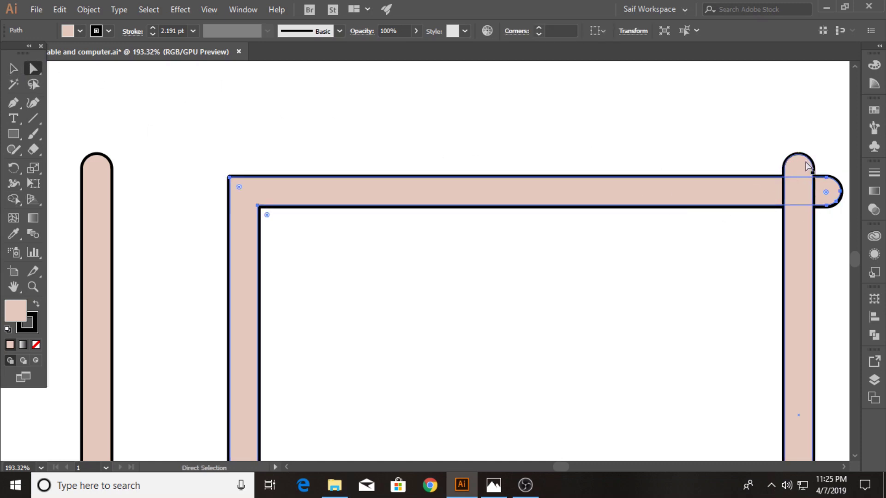
pyautogui.moveTo(851, 225); pyautogui.dragTo(829, 196)
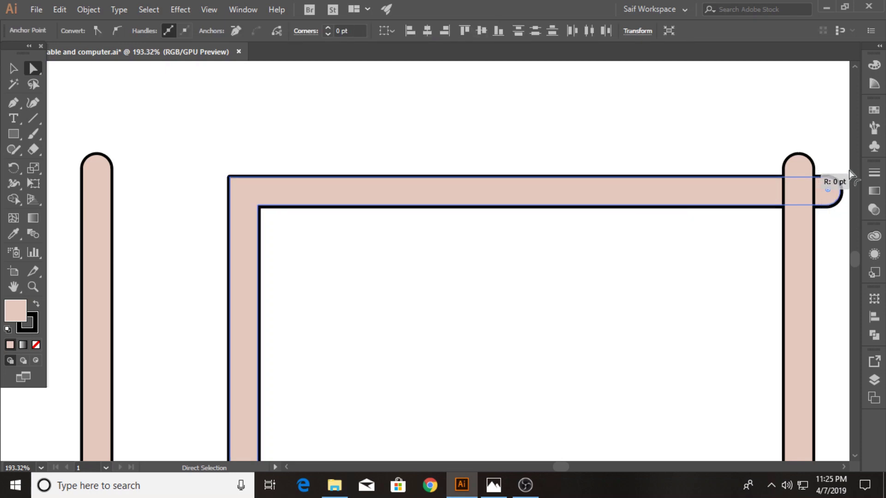
pyautogui.hscroll(3, 819, 210)
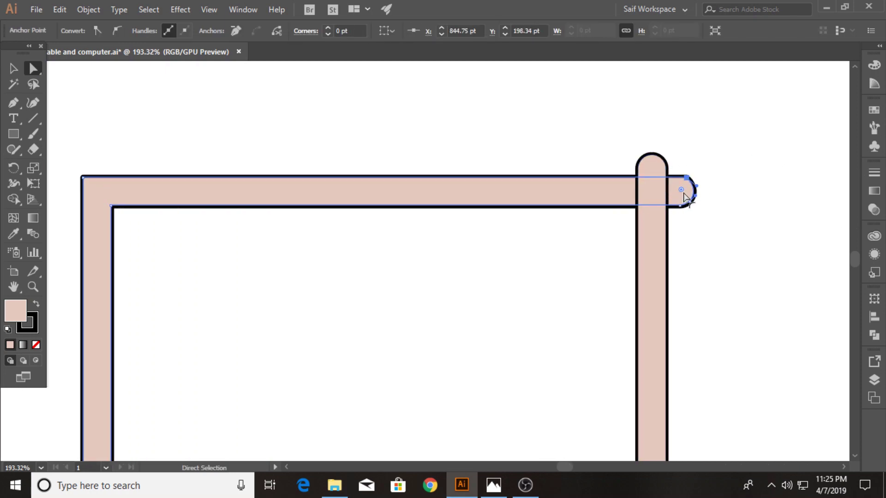
pyautogui.click(16, 70)
pyautogui.click(41, 121)
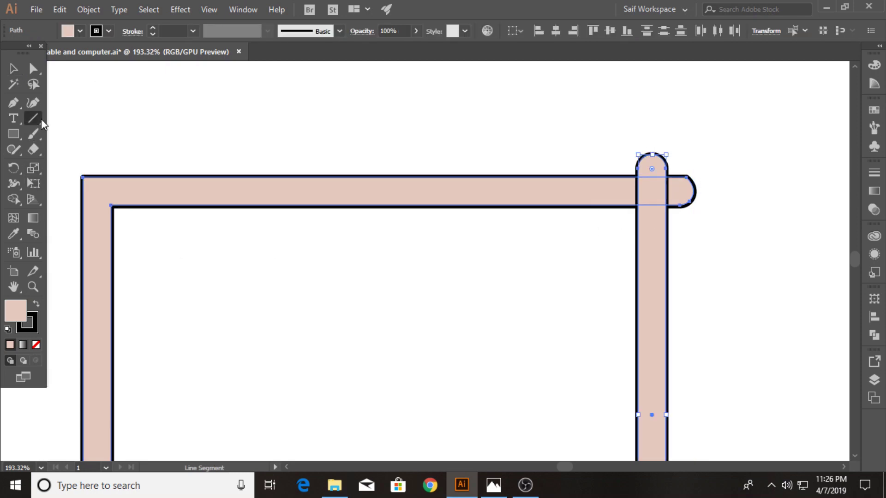
pyautogui.click(13, 69)
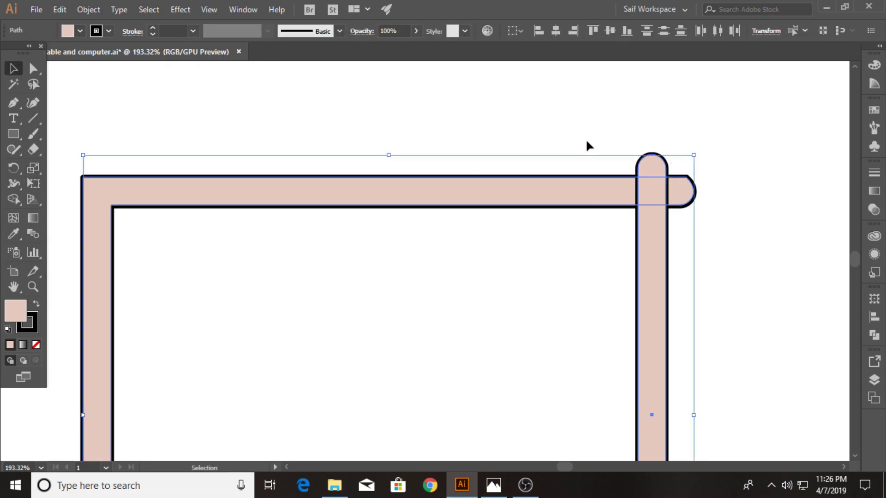
pyautogui.click(14, 199)
pyautogui.keyDown('alt'); pyautogui.click(684, 193); pyautogui.keyUp('alt')
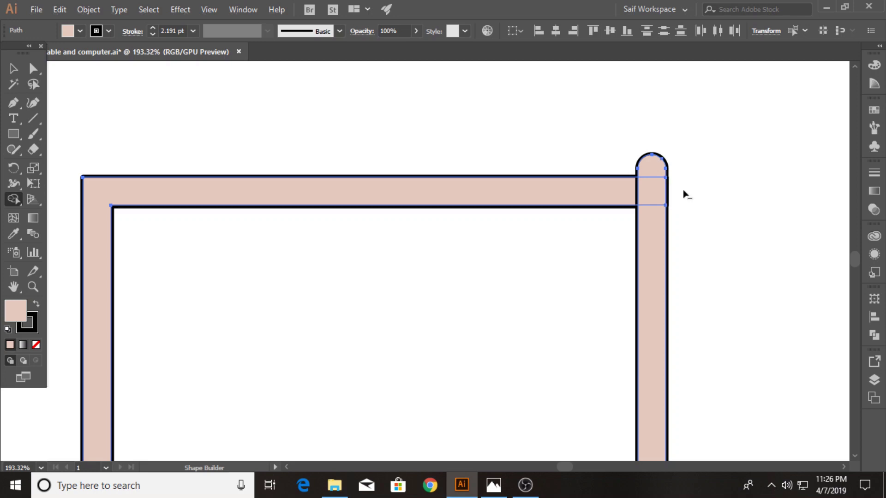
pyautogui.press('v')
pyautogui.click(210, 279)
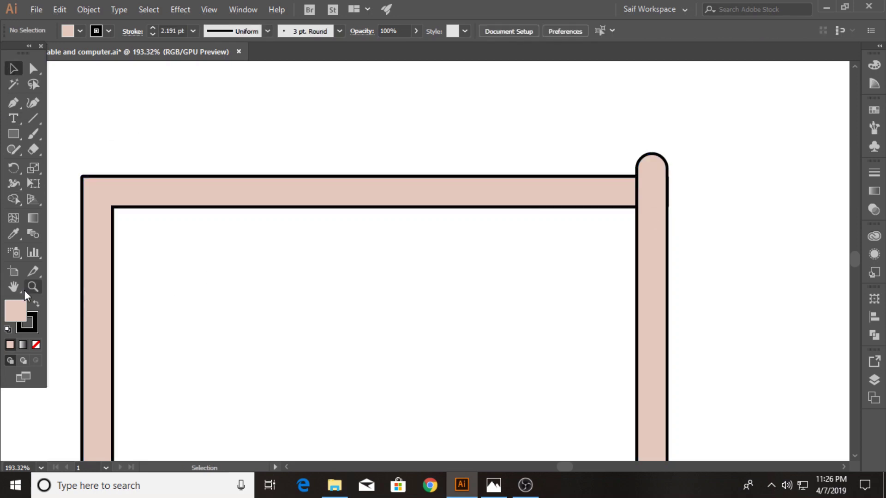
pyautogui.click(33, 286)
pyautogui.keyDown('alt'); pyautogui.click(317, 304); pyautogui.keyUp('alt')
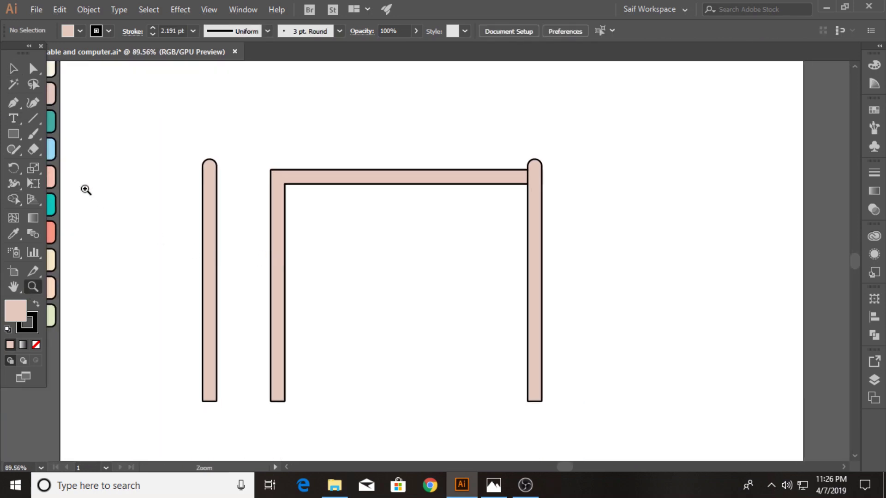
# Draw a horizontal bar from the left post to the right post, set slightly lower
pyautogui.click(13, 133)
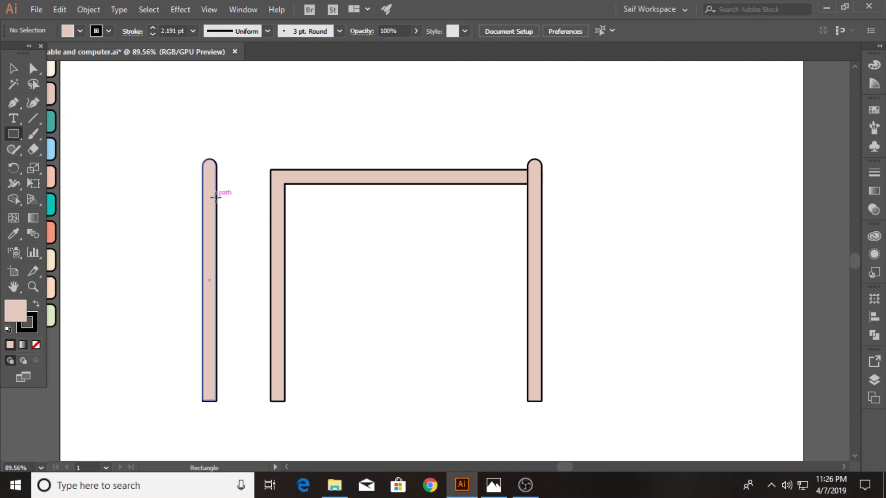
pyautogui.moveTo(215, 197); pyautogui.dragTo(535, 222)
pyautogui.click(13, 69)
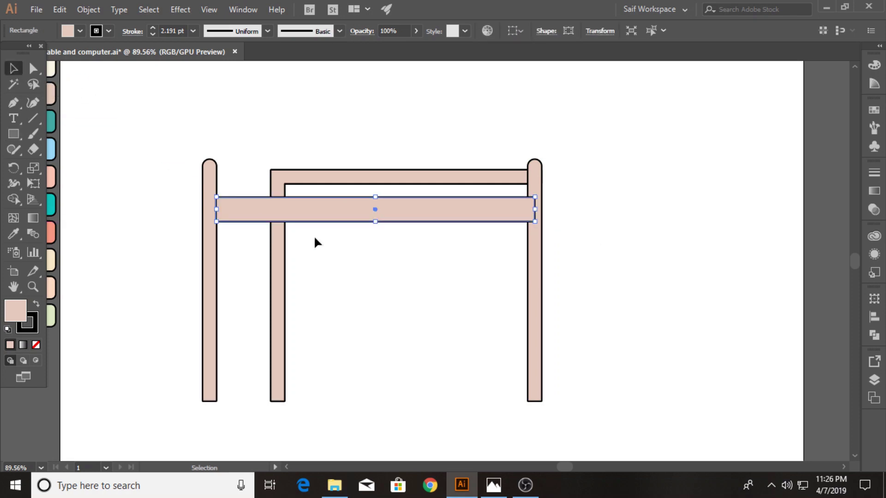
pyautogui.moveTo(355, 216); pyautogui.dragTo(357, 230)
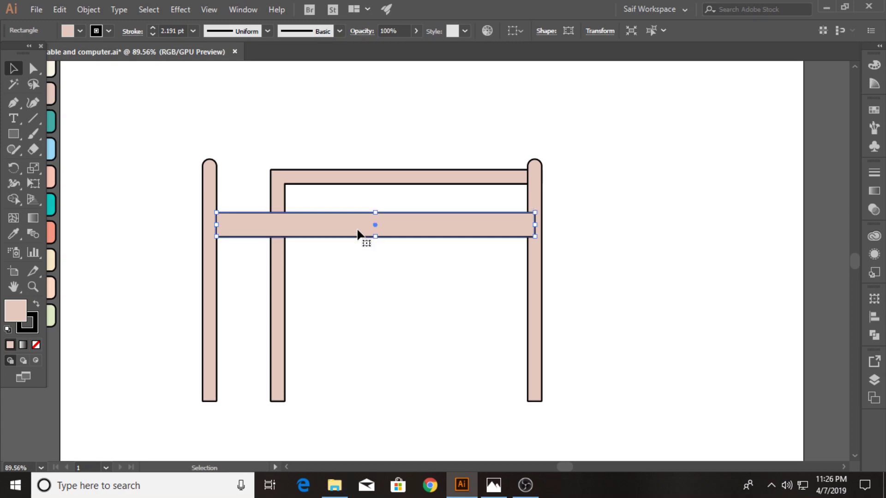
# Extend the rail's left end to the left post and send it to the back
pyautogui.click(348, 257)
pyautogui.click(220, 224)
pyautogui.moveTo(218, 224); pyautogui.dragTo(213, 224)
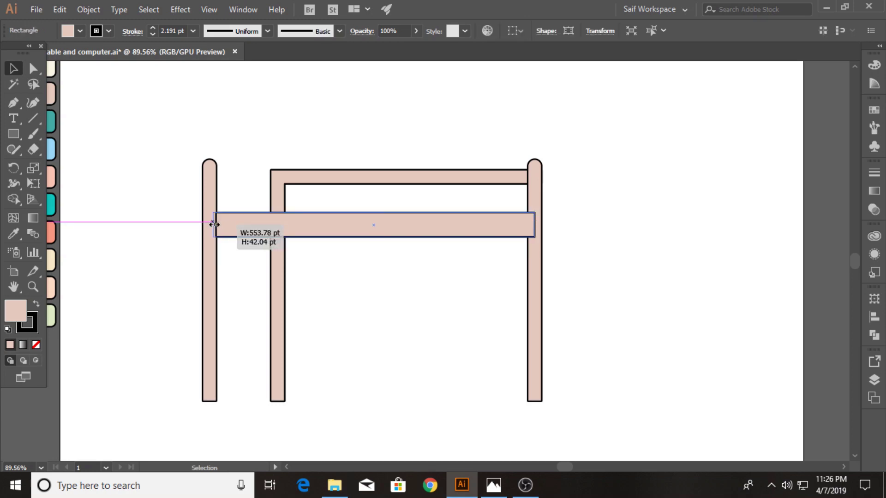
pyautogui.click(378, 278)
pyautogui.click(371, 225)
pyautogui.rightClick(371, 226)
pyautogui.moveTo(408, 406)
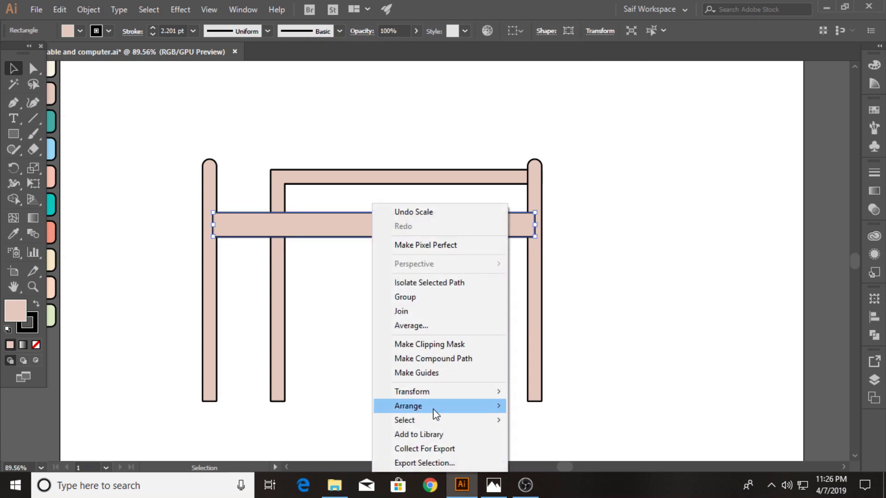
pyautogui.click(540, 446)
pyautogui.click(570, 306)
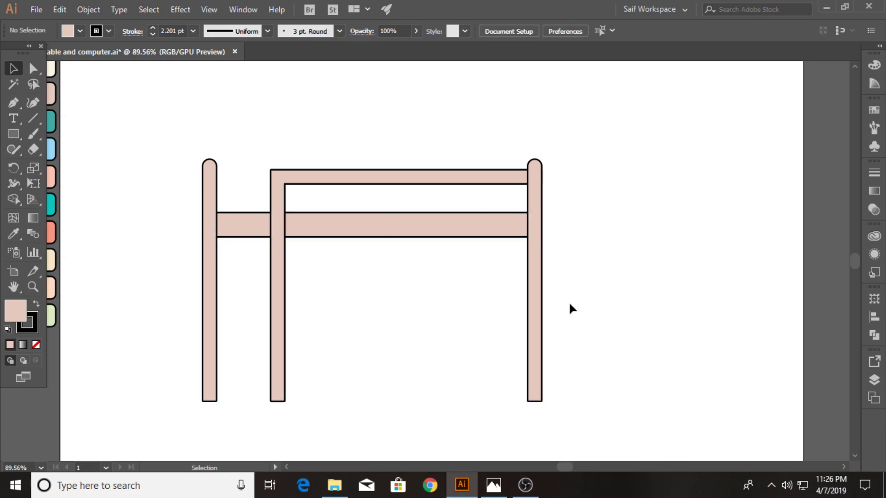
# Draw a thin ladder rung between the left post and the middle post
pyautogui.press('m')
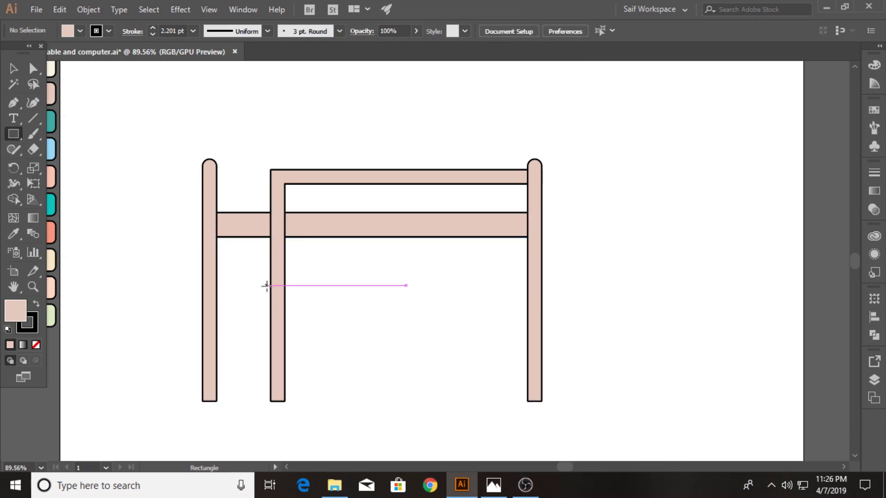
pyautogui.click(214, 264)
pyautogui.press('Escape')
pyautogui.moveTo(213, 260)
pyautogui.mouseDown()
pyautogui.moveTo(279, 271)
pyautogui.moveTo(276, 264)
pyautogui.moveTo(252, 296)
pyautogui.mouseUp()
pyautogui.press('v')
pyautogui.click(249, 278)
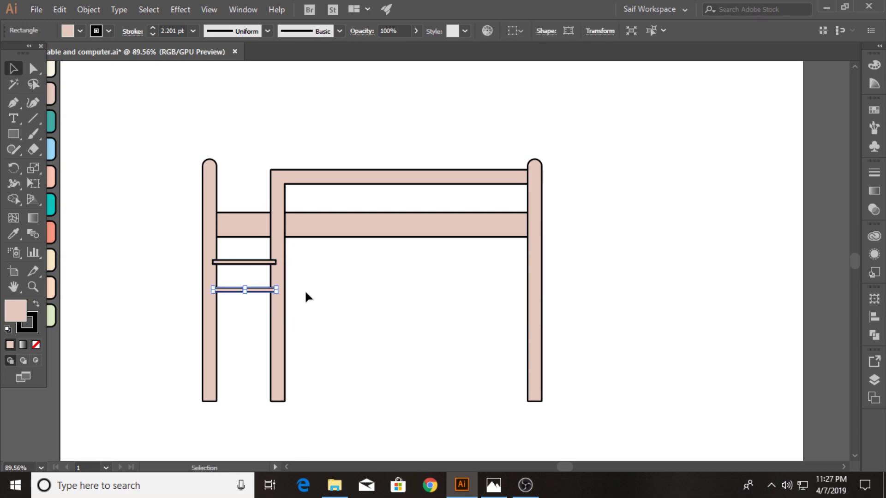
# Repeat the copy with Ctrl+D for five evenly spaced rungs and save the file
pyautogui.hotkey('ctrl', 'd')
pyautogui.hotkey('ctrl', 'd')
pyautogui.hotkey('ctrl', 'd')
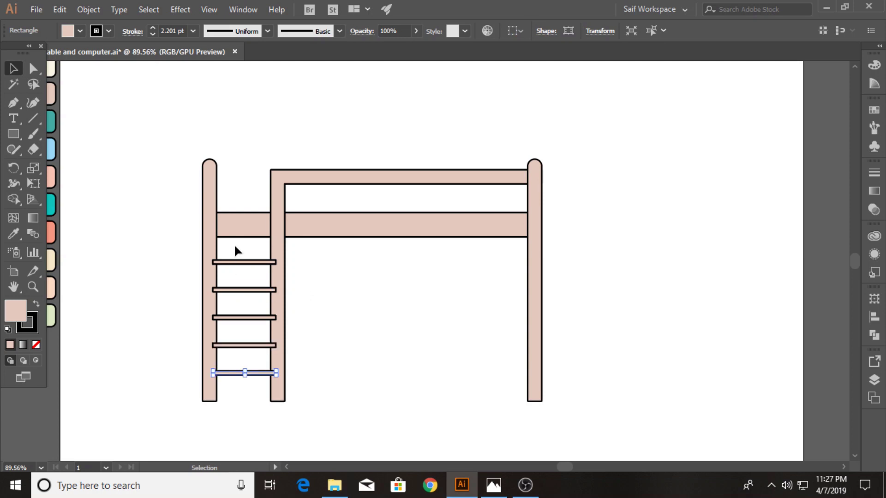
pyautogui.moveTo(241, 375); pyautogui.dragTo(241, 379)
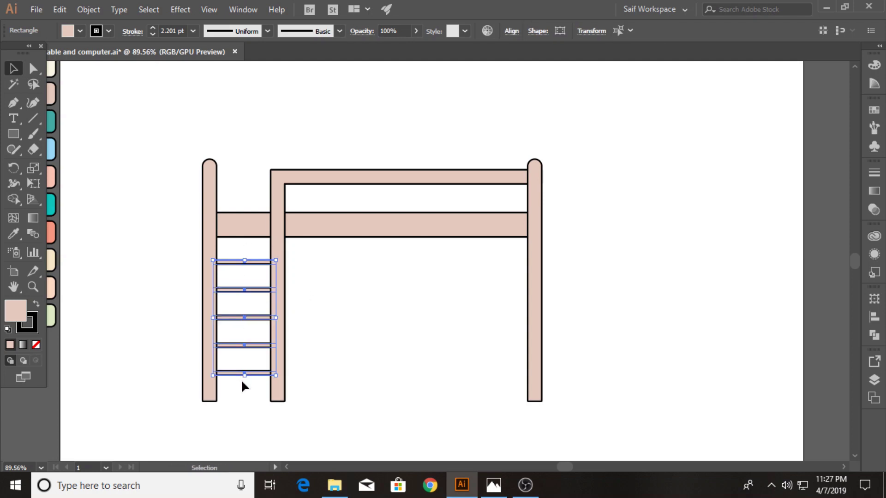
pyautogui.click(318, 348)
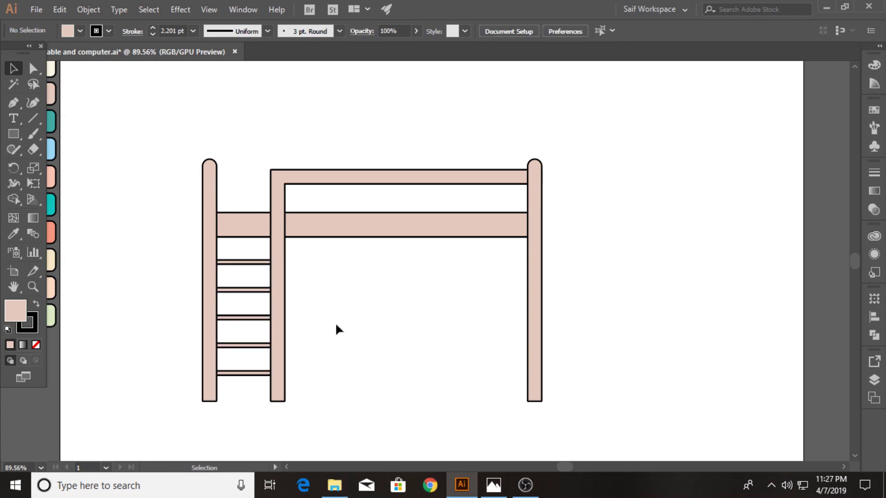
pyautogui.hotkey('ctrl', 's')
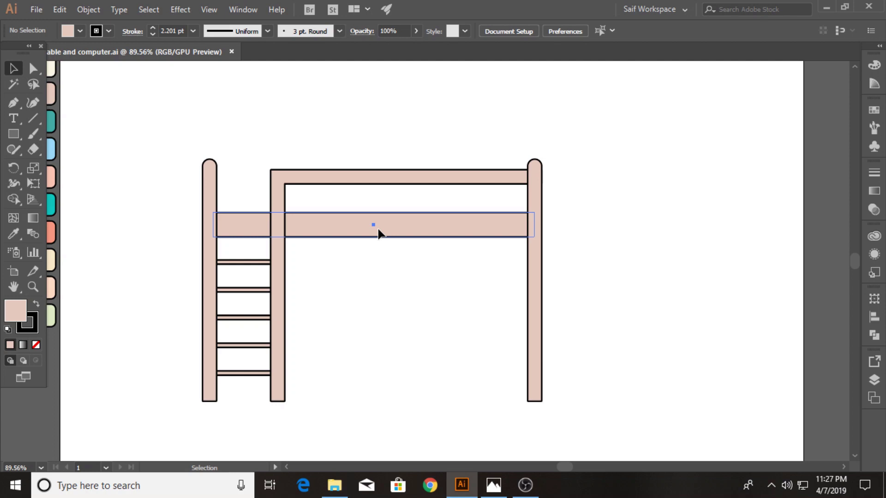
# Copy the middle rail just above itself and round its top corners to about 38 pt
pyautogui.keyDown('alt'); pyautogui.moveTo(378, 229); pyautogui.dragTo(383, 206); pyautogui.keyUp('alt')
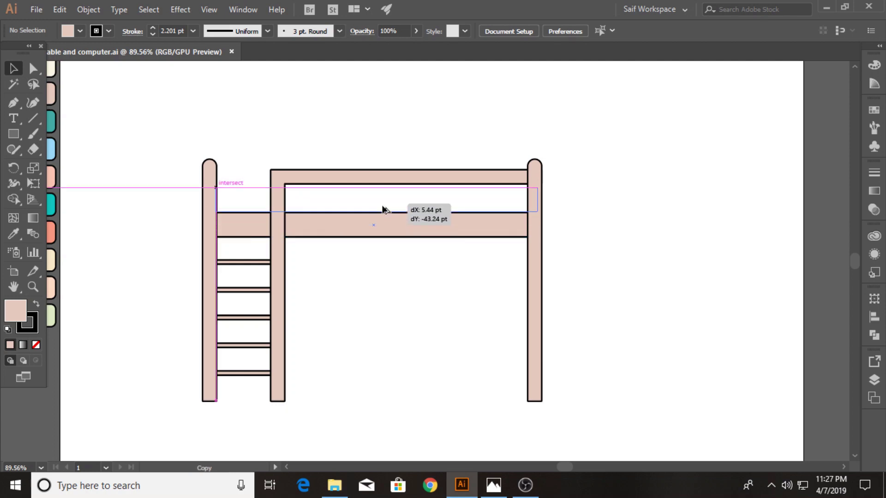
pyautogui.press('a')
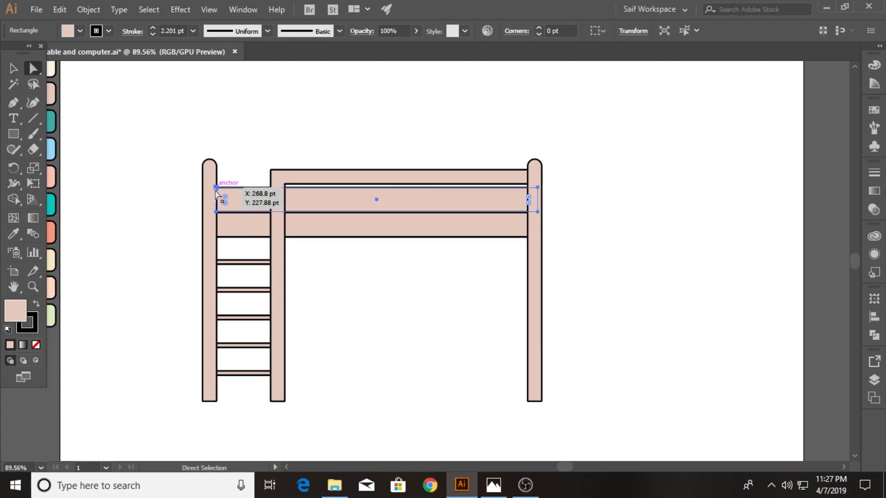
pyautogui.click(216, 188)
pyautogui.keyDown('shift'); pyautogui.click(538, 187); pyautogui.keyUp('shift')
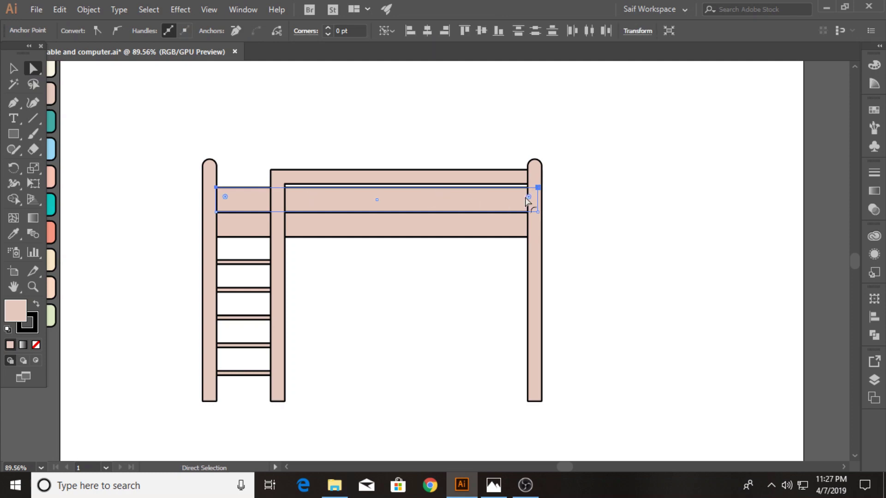
pyautogui.moveTo(529, 197); pyautogui.dragTo(505, 210)
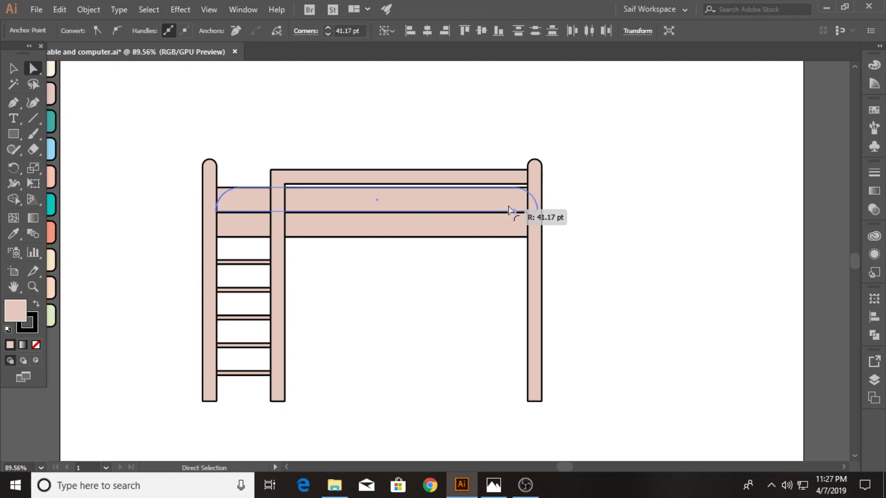
pyautogui.moveTo(506, 212); pyautogui.dragTo(509, 209)
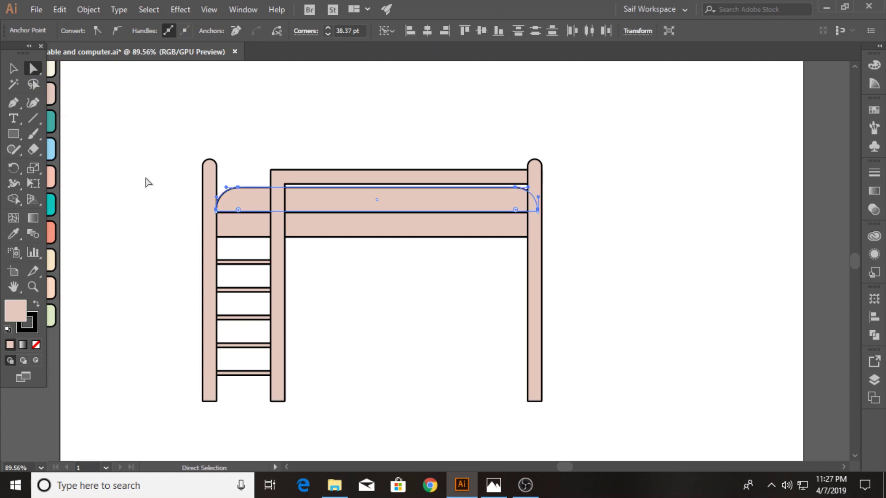
pyautogui.click(11, 72)
pyautogui.moveTo(398, 206); pyautogui.dragTo(396, 209)
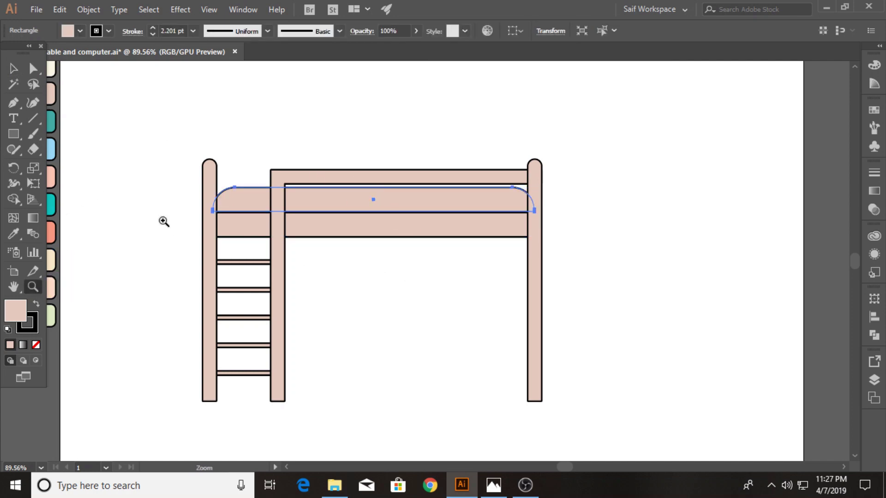
pyautogui.moveTo(164, 219)
pyautogui.mouseDown()
pyautogui.moveTo(184, 219)
pyautogui.moveTo(177, 216)
pyautogui.mouseUp()
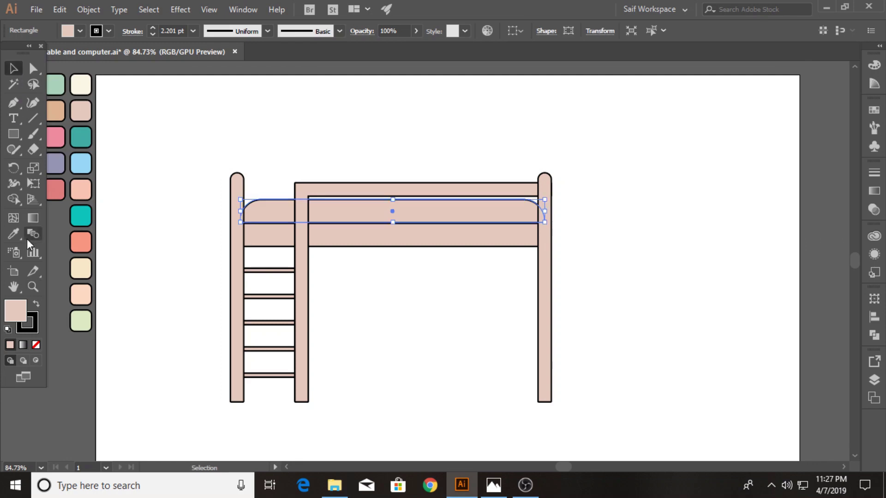
# Fill the rounded bar teal and lower its top edge to make a slimmer mattress
pyautogui.press('i')
pyautogui.click(81, 127)
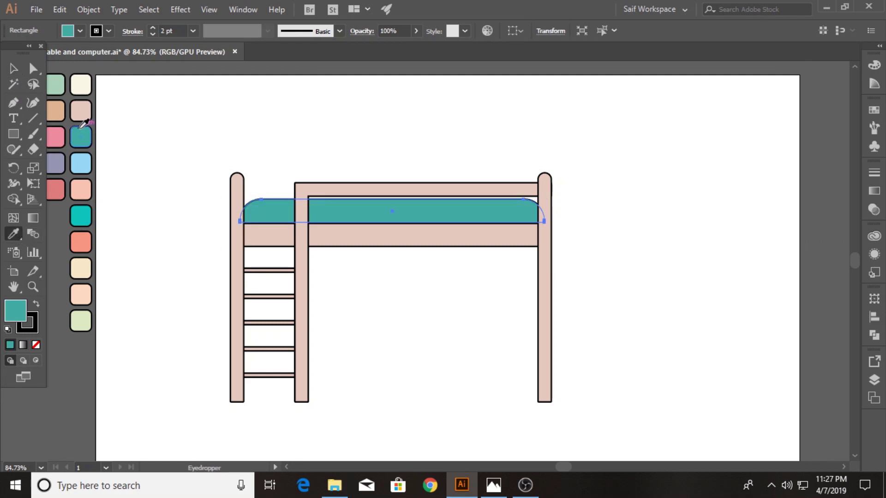
pyautogui.press('v')
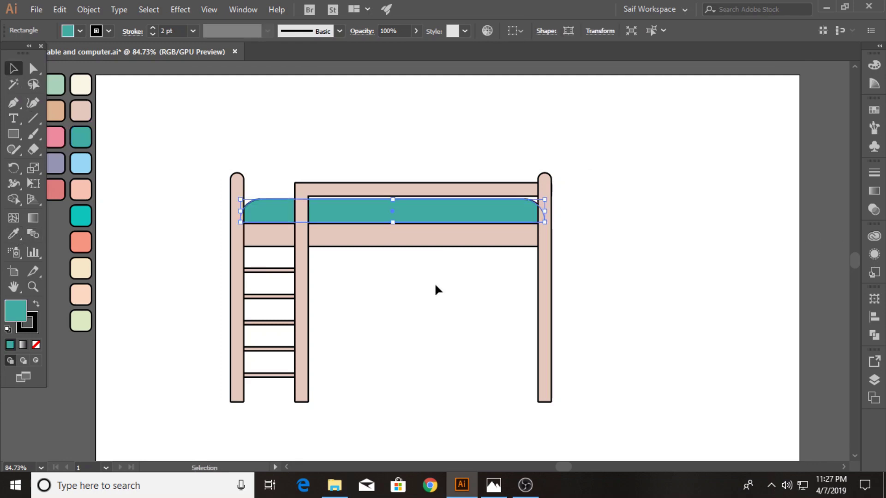
pyautogui.click(434, 282)
pyautogui.click(400, 222)
pyautogui.moveTo(392, 200); pyautogui.dragTo(392, 205)
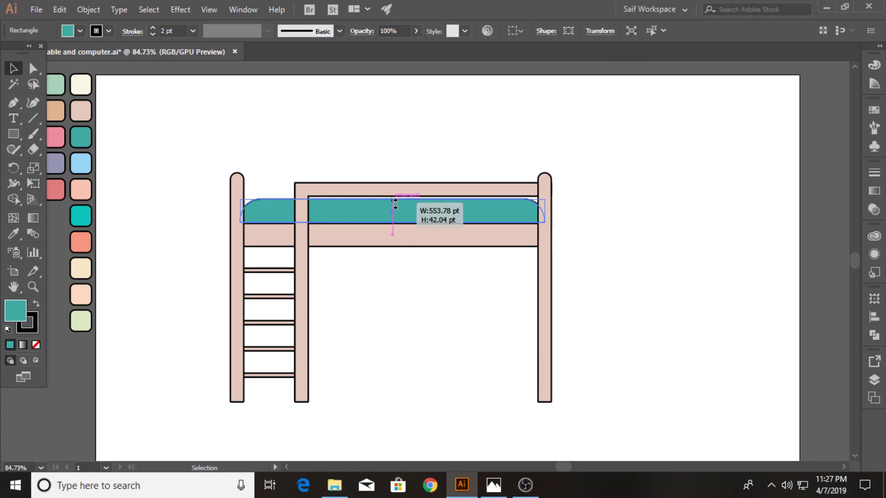
pyautogui.click(407, 267)
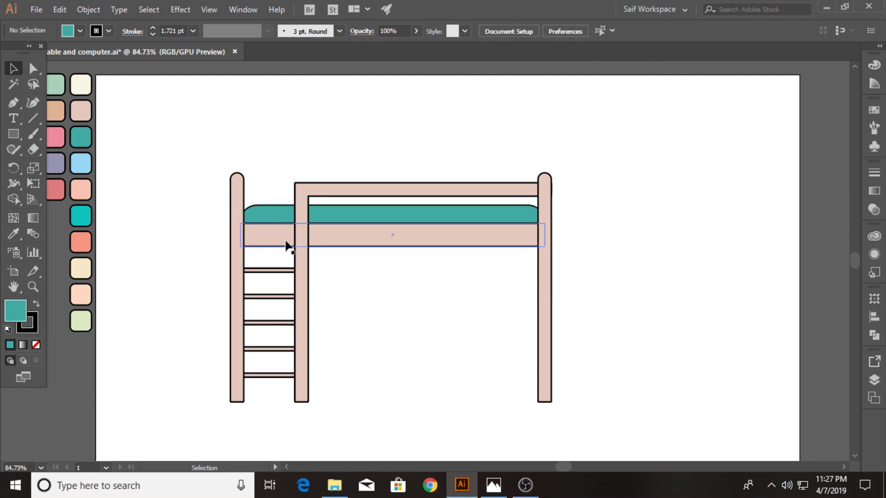
# Draw a pill-shaped rectangle at the bed's head and fill it cream
pyautogui.click(19, 135)
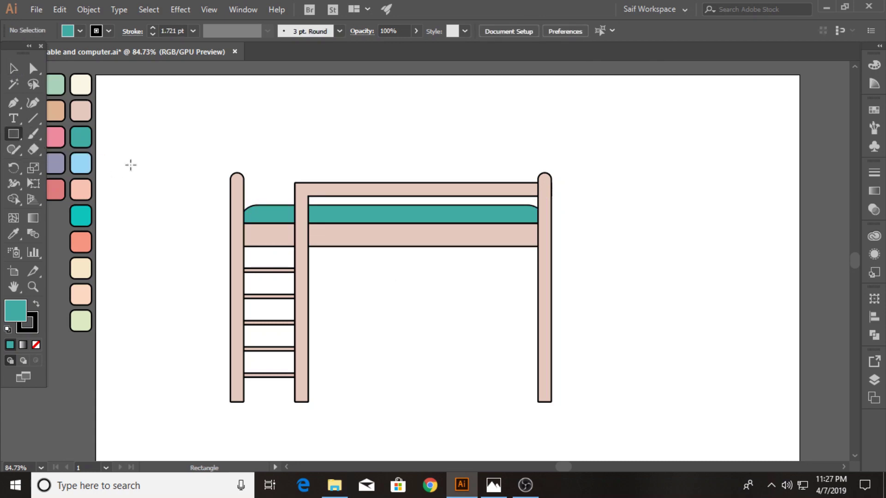
pyautogui.moveTo(256, 183); pyautogui.dragTo(324, 207)
pyautogui.click(34, 70)
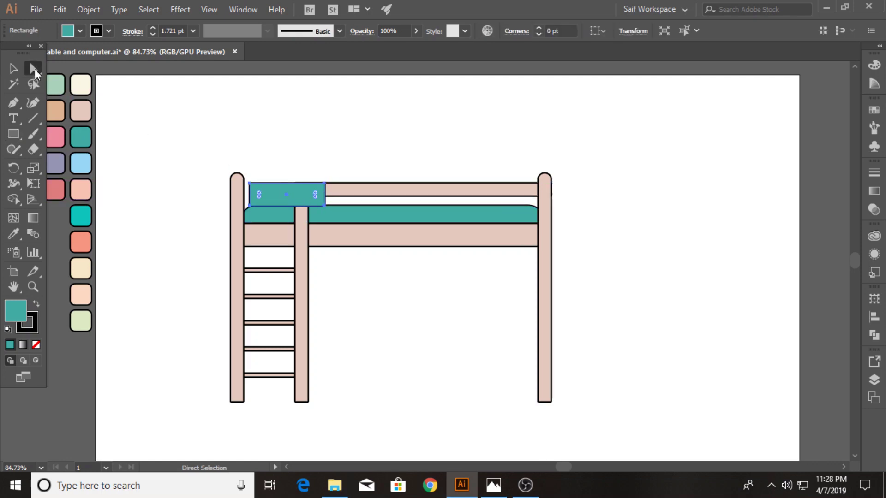
pyautogui.moveTo(261, 192); pyautogui.dragTo(268, 194)
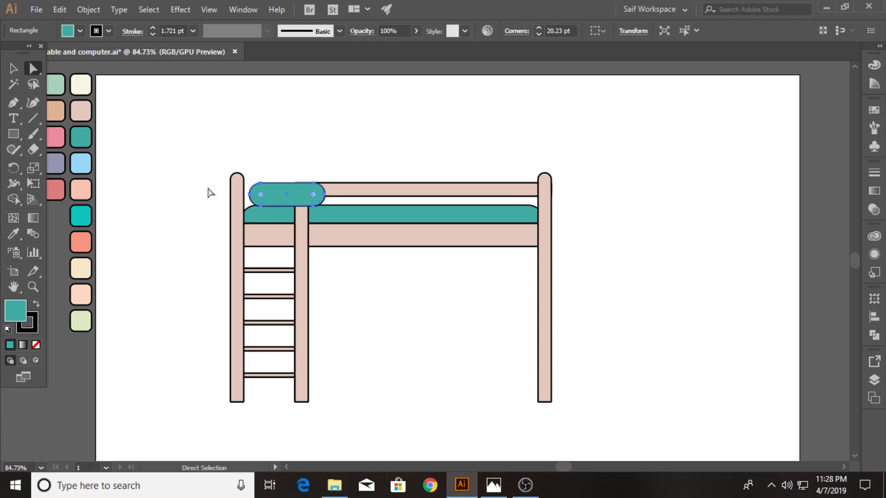
pyautogui.click(13, 234)
pyautogui.click(85, 75)
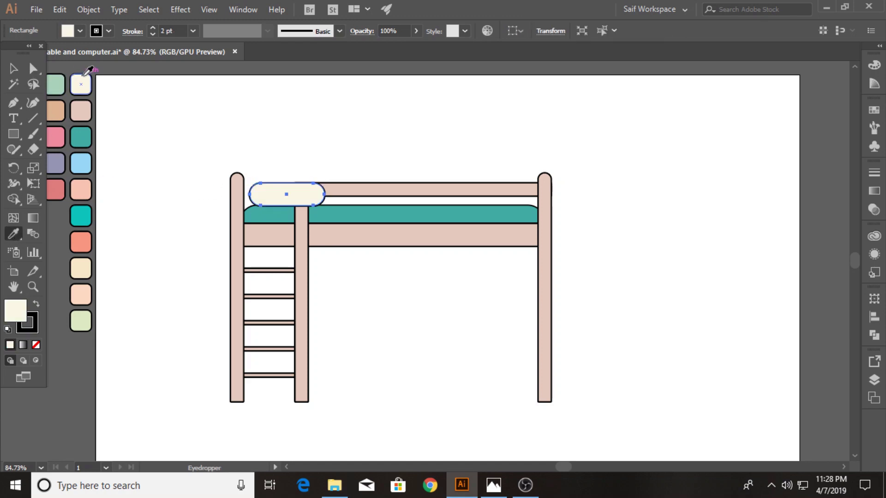
pyautogui.click(13, 68)
# Send the pillow behind the rail and post, then make it slightly taller
pyautogui.rightClick(271, 196)
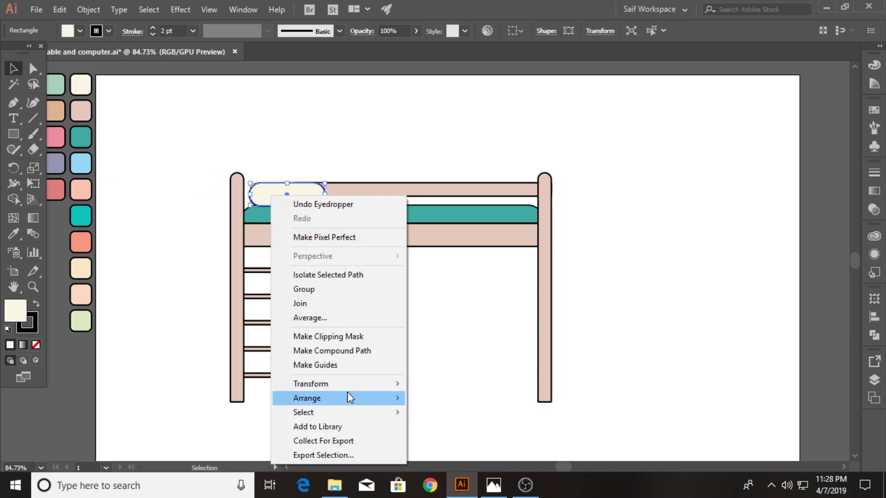
pyautogui.click(448, 384)
pyautogui.click(384, 325)
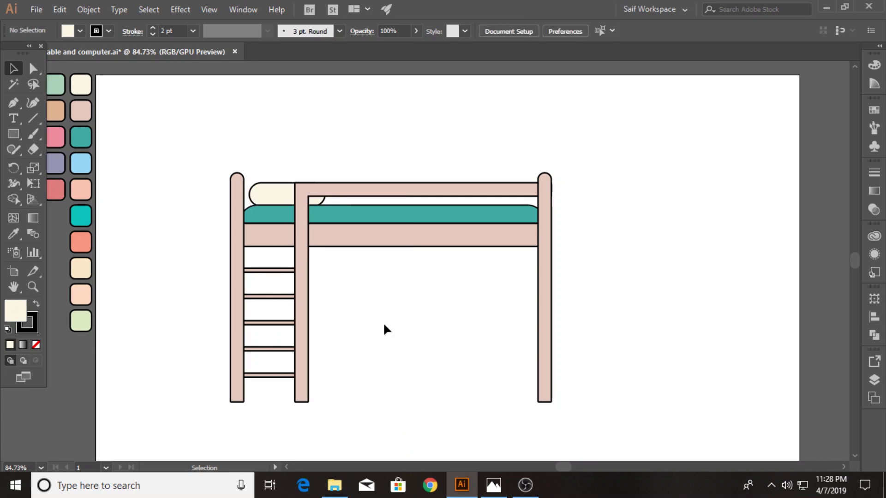
pyautogui.click(282, 184)
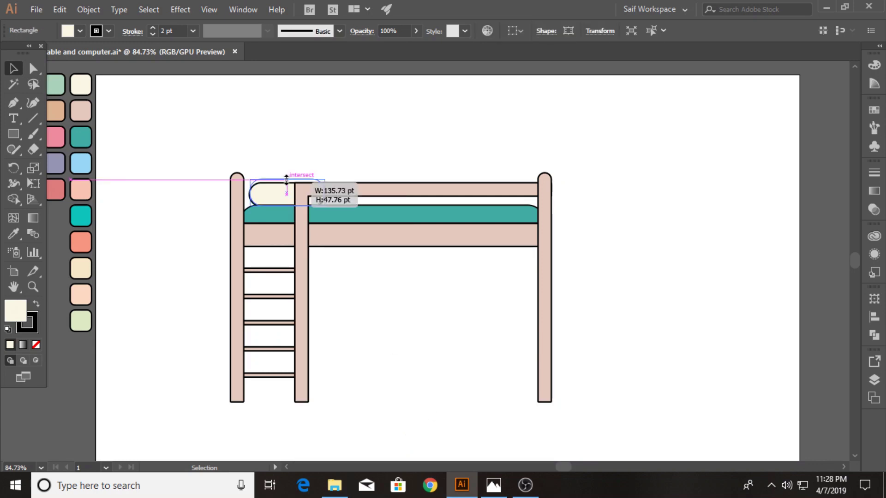
pyautogui.moveTo(286, 182); pyautogui.dragTo(287, 178)
pyautogui.click(282, 168)
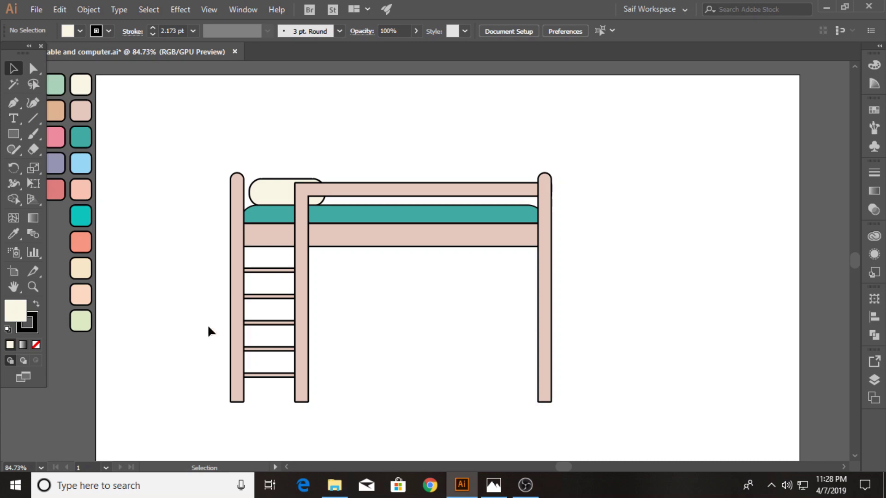
# Draw a shelf rectangle between the middle and right posts, filled with the posts' pink
pyautogui.click(14, 135)
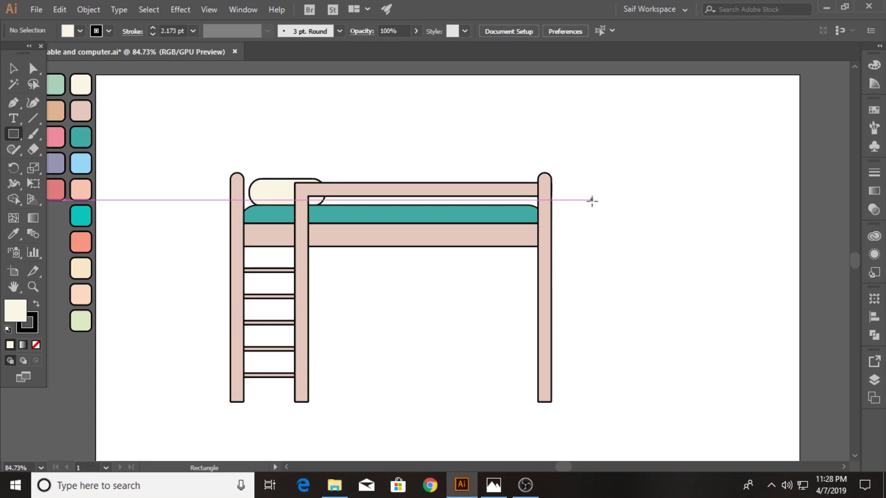
pyautogui.moveTo(308, 307); pyautogui.dragTo(538, 318)
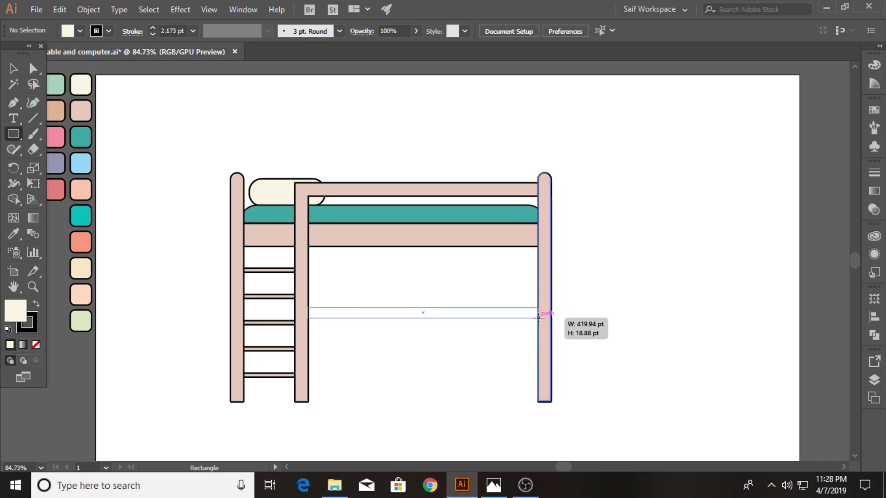
pyautogui.moveTo(538, 318); pyautogui.dragTo(538, 318)
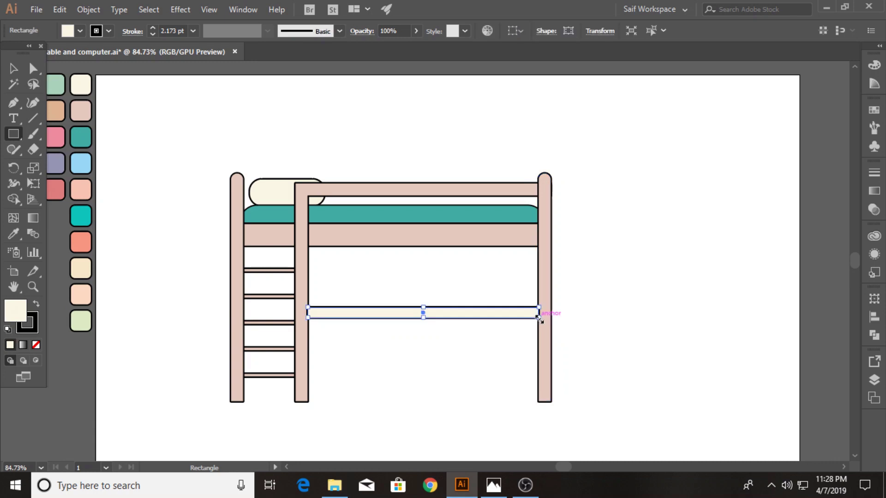
pyautogui.click(14, 234)
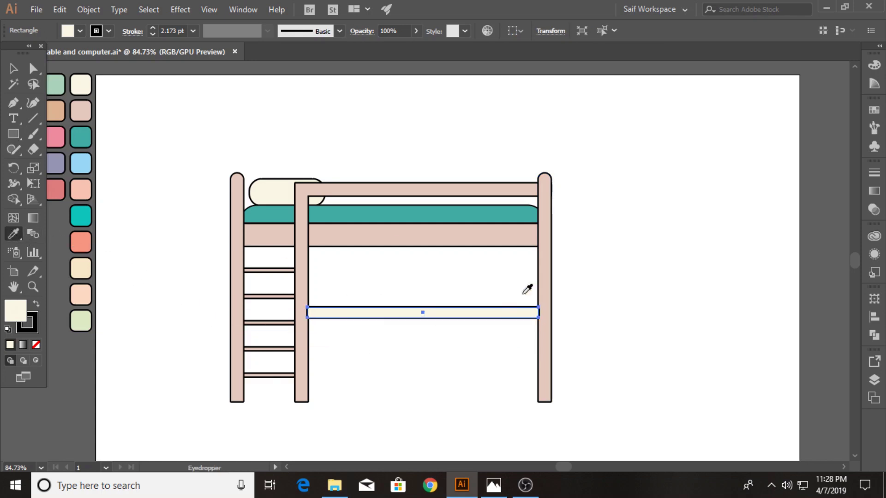
pyautogui.click(543, 277)
pyautogui.click(14, 68)
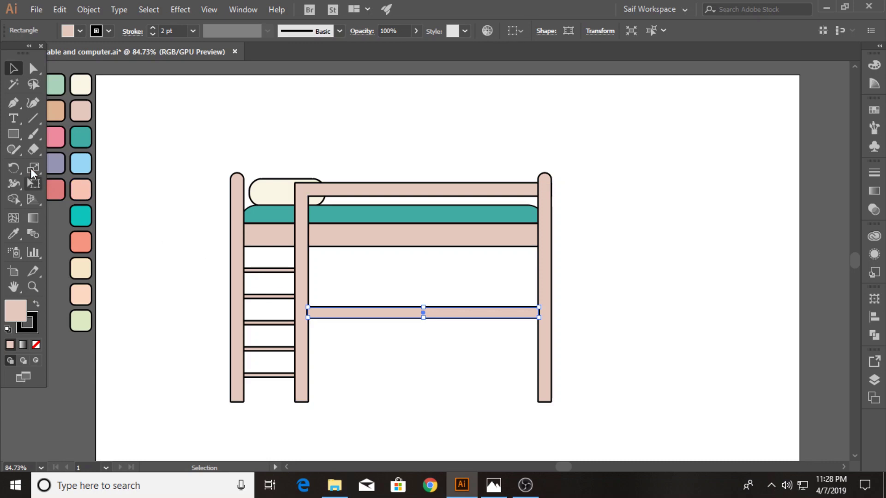
# Add a deeper panel under the shelf and send both backward behind the posts
pyautogui.click(14, 134)
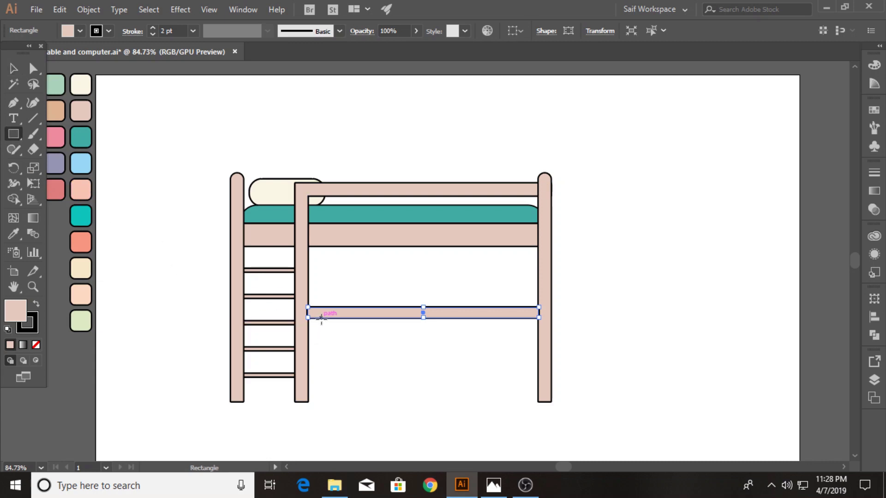
pyautogui.moveTo(322, 319); pyautogui.dragTo(528, 340)
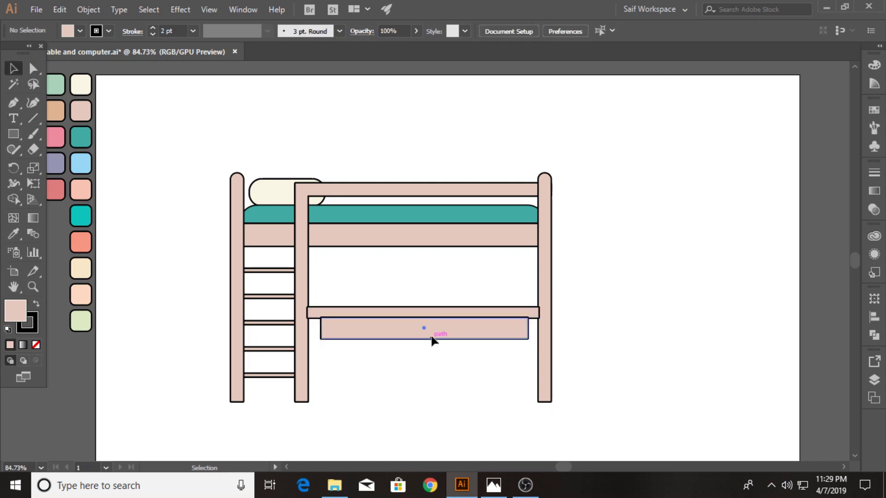
pyautogui.moveTo(431, 342); pyautogui.dragTo(429, 340)
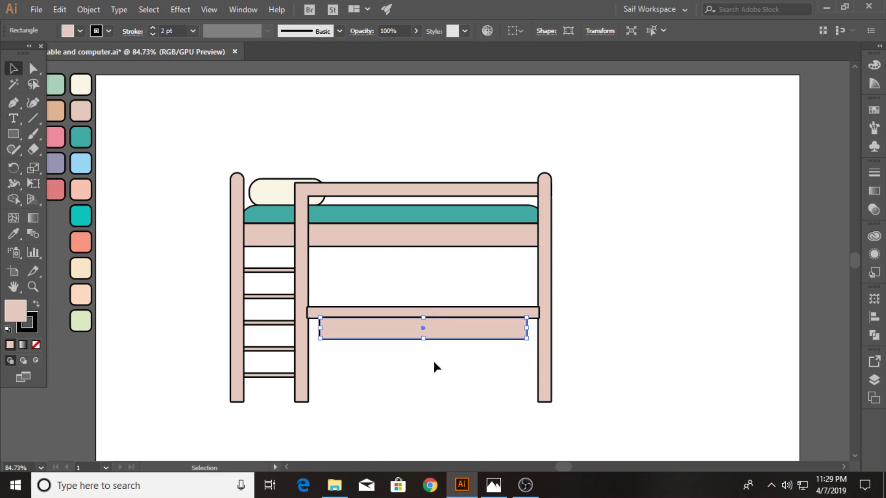
pyautogui.click(433, 364)
pyautogui.click(423, 312)
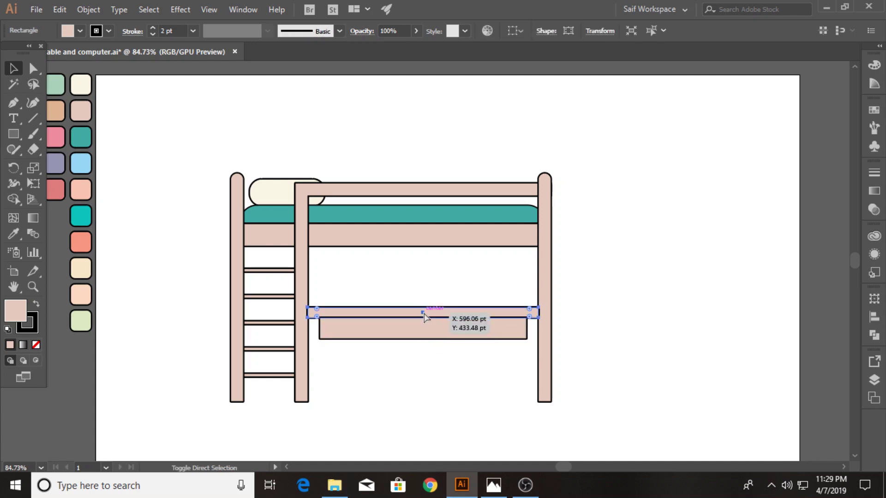
pyautogui.click(422, 323)
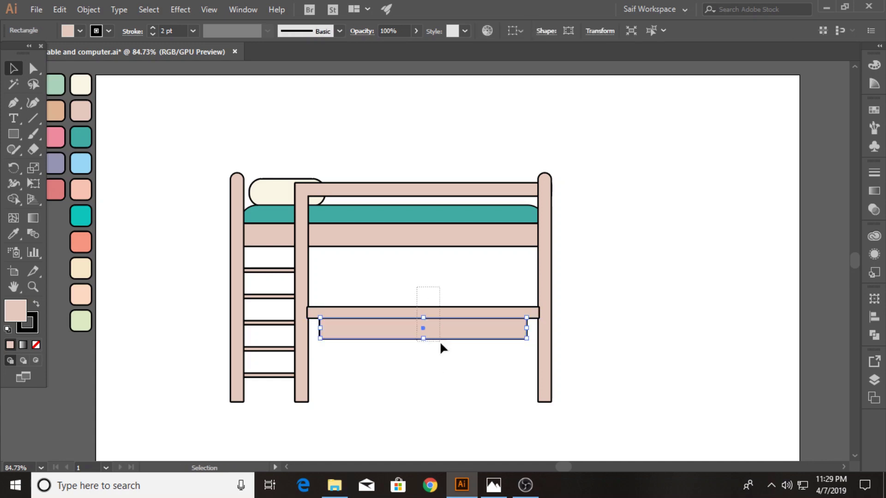
pyautogui.hotkey('ctrl', 'shift', '[')
pyautogui.click(416, 378)
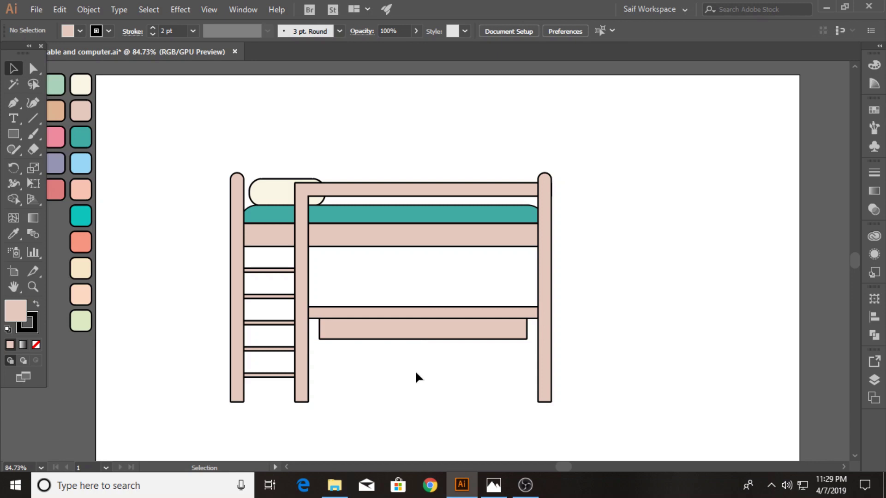
# Draw a narrow left desk leg running down to the floor
pyautogui.click(15, 134)
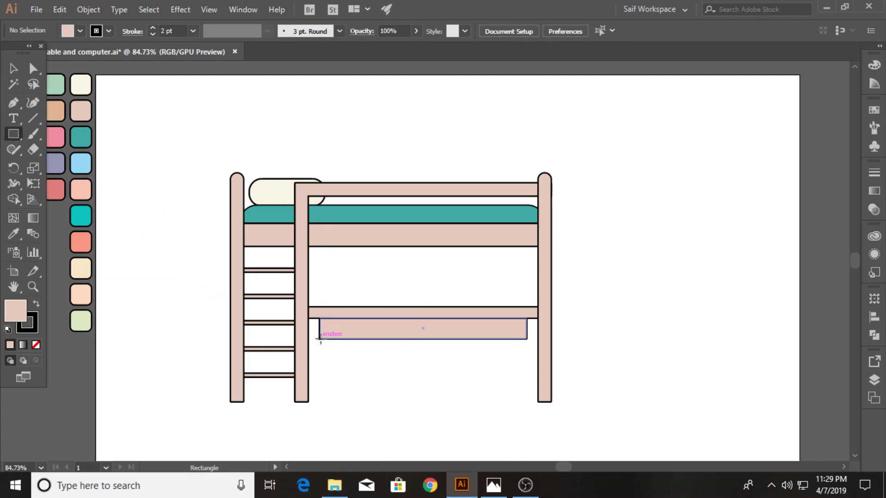
pyautogui.moveTo(320, 338); pyautogui.dragTo(332, 401)
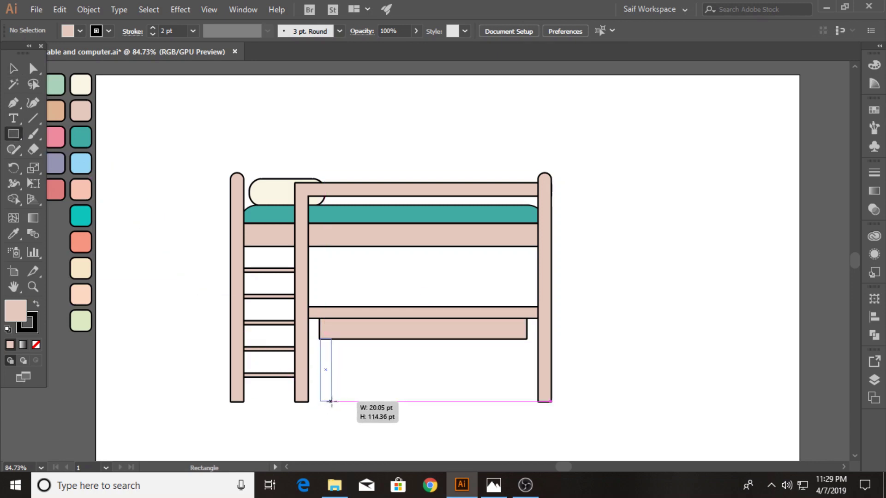
pyautogui.moveTo(332, 401); pyautogui.dragTo(331, 401)
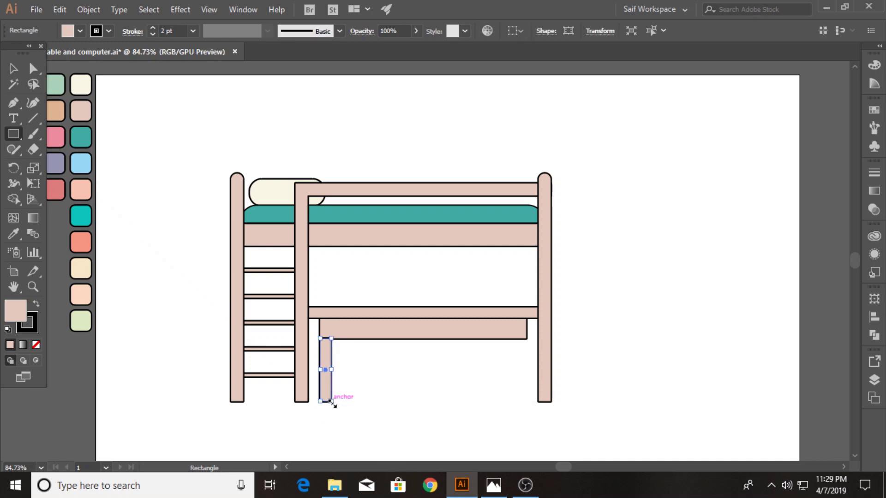
pyautogui.moveTo(326, 365); pyautogui.dragTo(528, 375)
pyautogui.click(13, 70)
pyautogui.click(352, 385)
# Copy the leg to the desk's right end and widen it into a square cabinet with a 2 pt outline
pyautogui.click(466, 375)
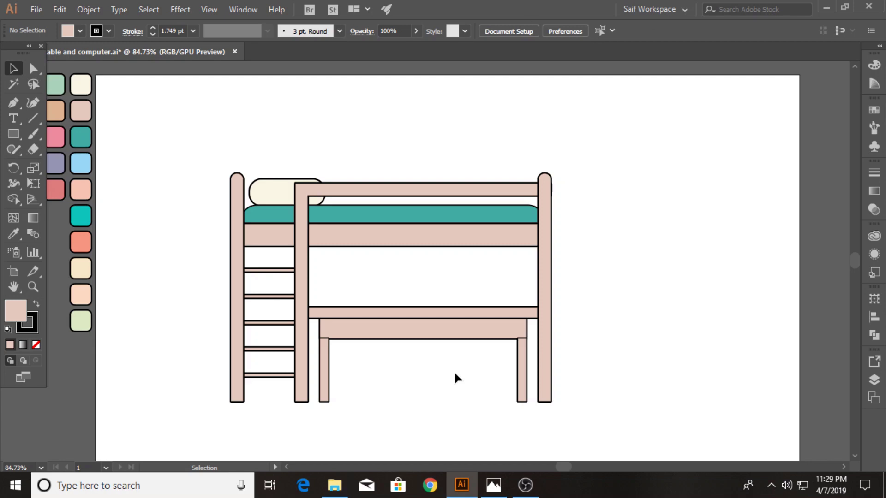
pyautogui.click(518, 360)
pyautogui.moveTo(518, 370); pyautogui.dragTo(470, 370)
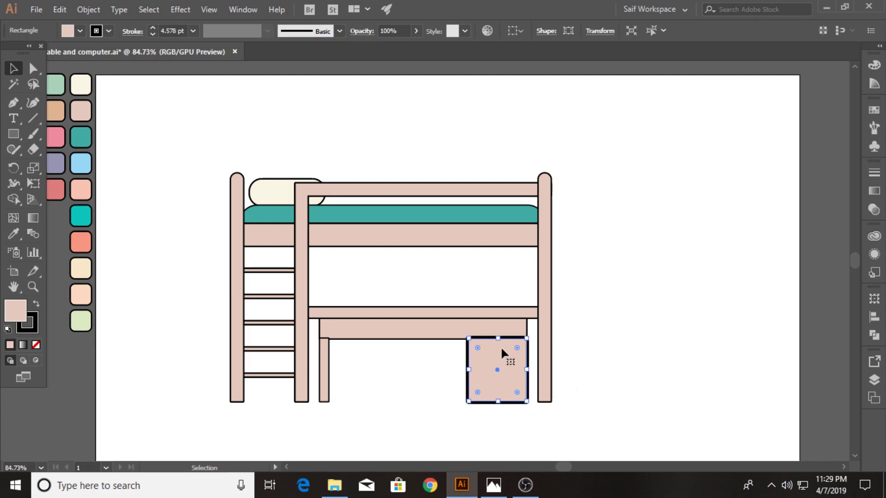
pyautogui.click(192, 30)
pyautogui.click(213, 103)
pyautogui.click(576, 353)
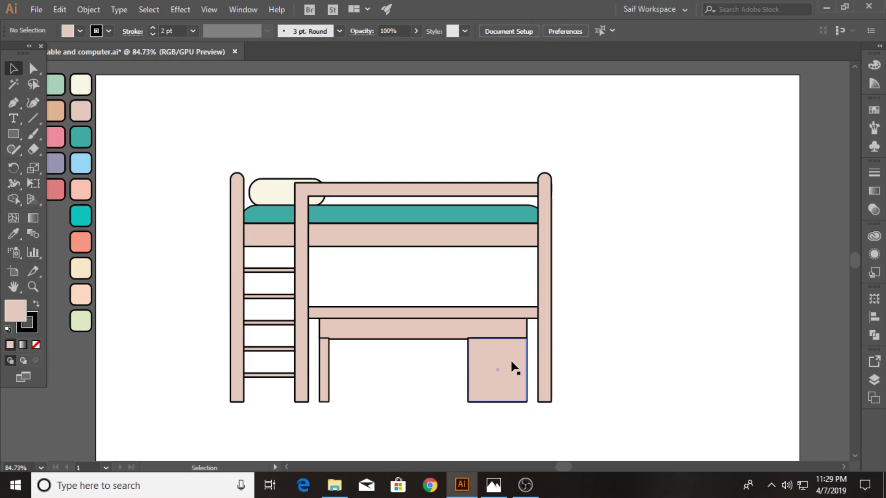
pyautogui.click(500, 398)
pyautogui.moveTo(497, 402); pyautogui.dragTo(497, 398)
# Zoom in on the desk and shorten the desktop so it ends at the cabinet
pyautogui.click(475, 415)
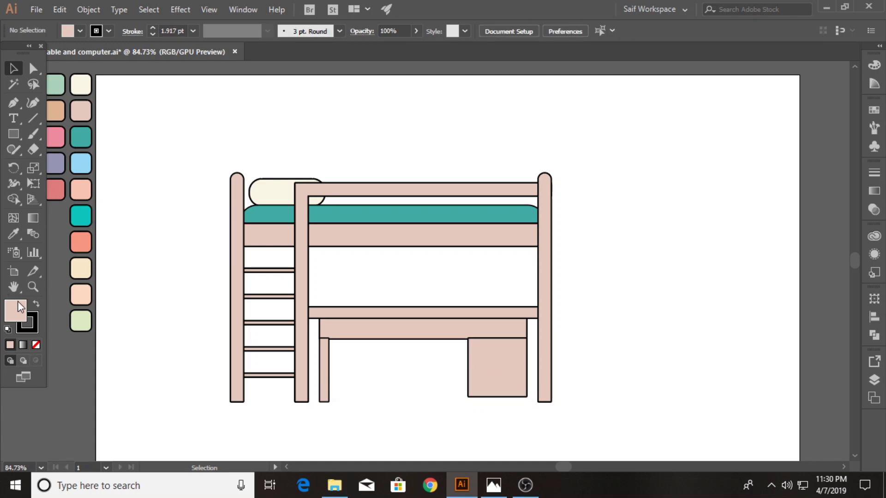
pyautogui.press('z')
pyautogui.click(456, 401)
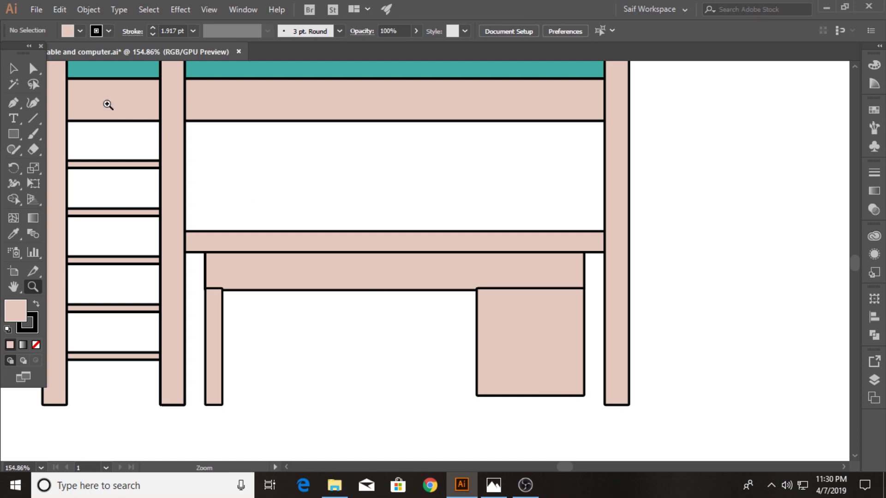
pyautogui.press('v')
pyautogui.click(438, 270)
pyautogui.moveTo(584, 270); pyautogui.dragTo(475, 269)
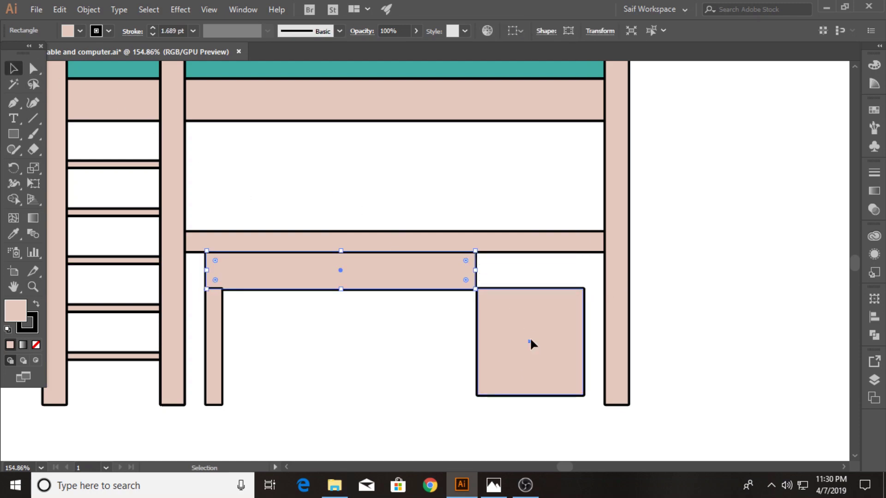
# Copy the cabinet up into a shallow drawer below the shelf and nudge both pieces down
pyautogui.moveTo(530, 342); pyautogui.dragTo(538, 256)
pyautogui.moveTo(530, 184); pyautogui.dragTo(530, 252)
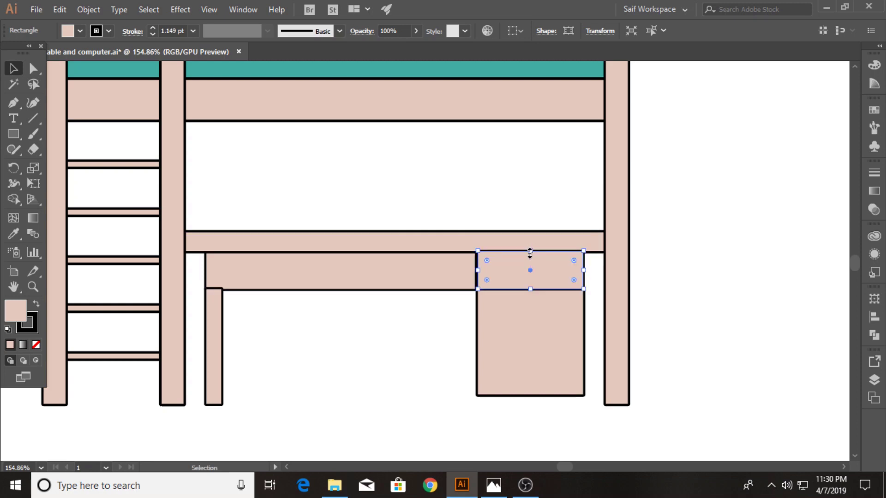
pyautogui.click(434, 354)
pyautogui.moveTo(591, 271)
pyautogui.mouseDown()
pyautogui.moveTo(563, 291)
pyautogui.moveTo(553, 275)
pyautogui.mouseUp()
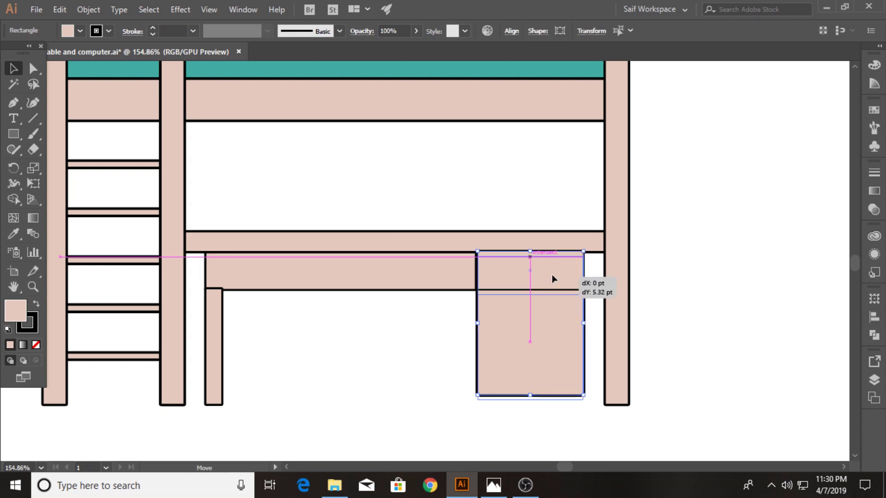
pyautogui.click(426, 349)
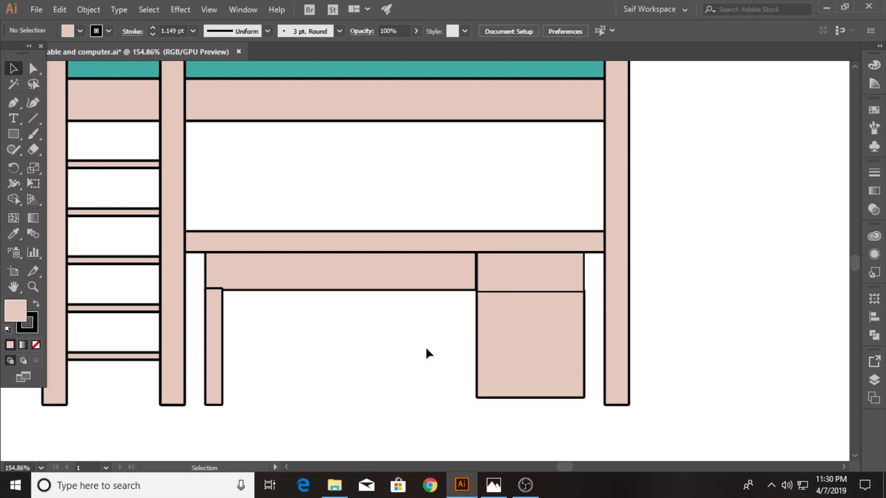
# Draw a small rectangular foot under the desk cabinet
pyautogui.click(10, 134)
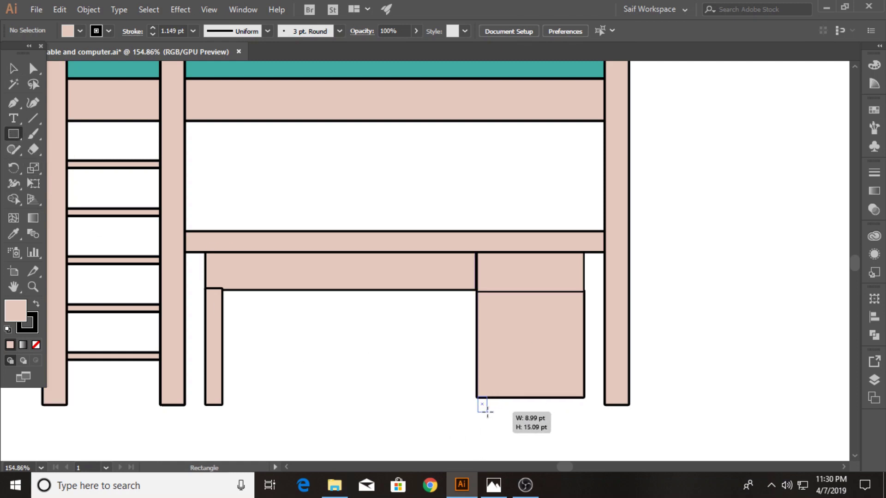
pyautogui.moveTo(482, 402)
pyautogui.mouseDown()
pyautogui.moveTo(492, 411)
pyautogui.moveTo(582, 411)
pyautogui.mouseUp()
pyautogui.click(14, 70)
pyautogui.click(475, 419)
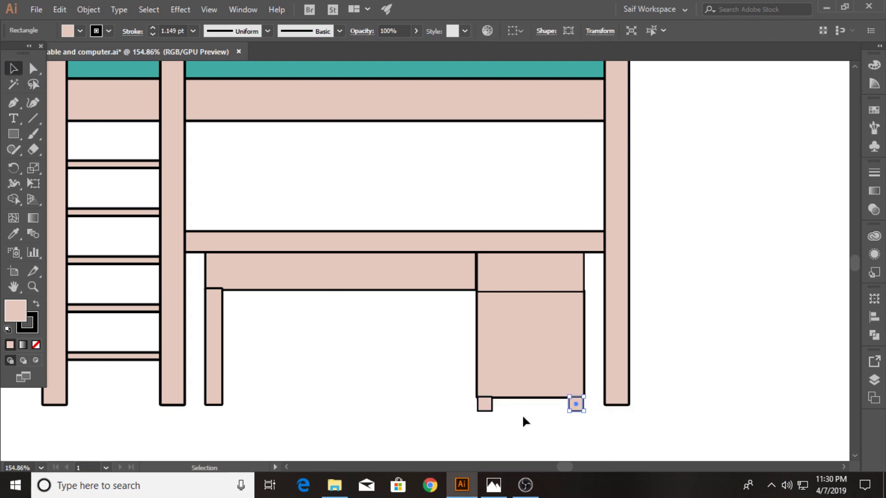
# Draw a 4 pt handle line across the top drawer
pyautogui.click(32, 119)
pyautogui.moveTo(340, 271); pyautogui.dragTo(555, 270)
pyautogui.click(192, 31)
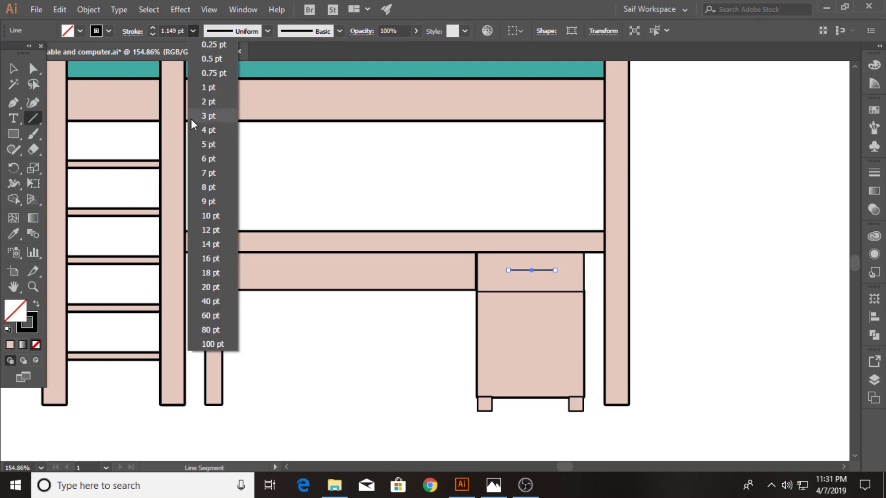
pyautogui.click(192, 119)
pyautogui.click(131, 32)
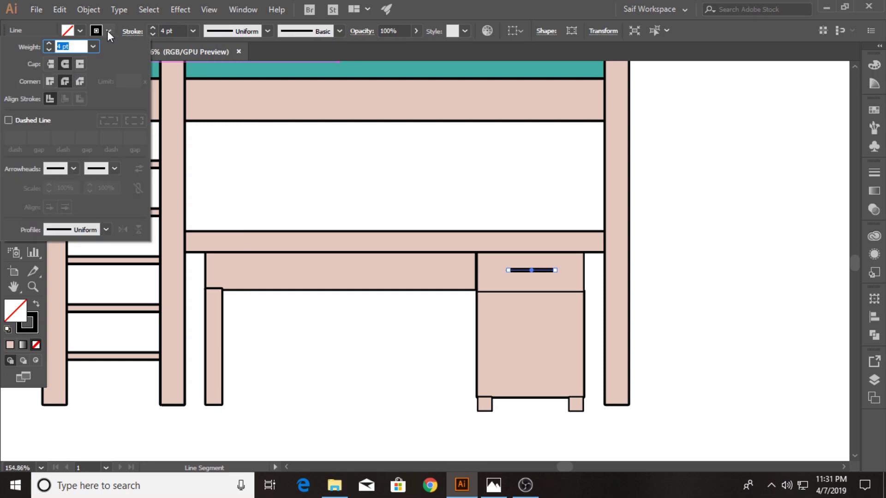
pyautogui.press('Escape')
pyautogui.press('v')
pyautogui.click(444, 328)
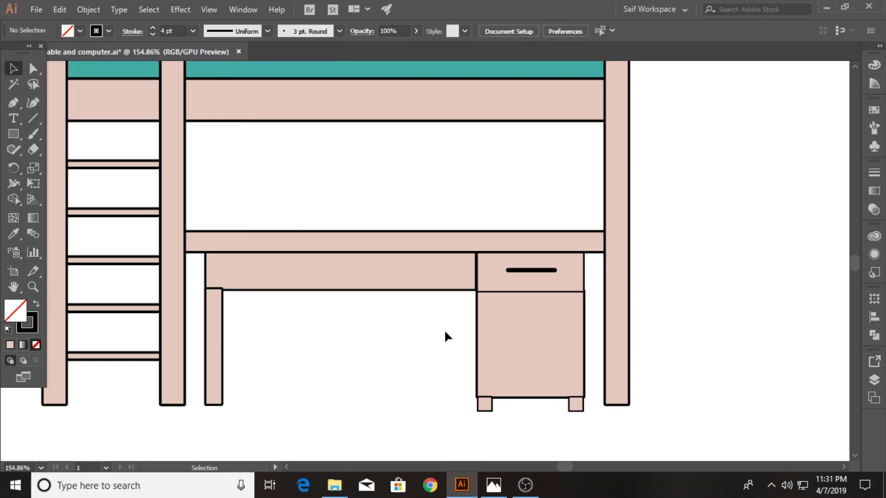
# Shorten the drawer handle line slightly by nudging its left end point
pyautogui.click(534, 272)
pyautogui.click(34, 69)
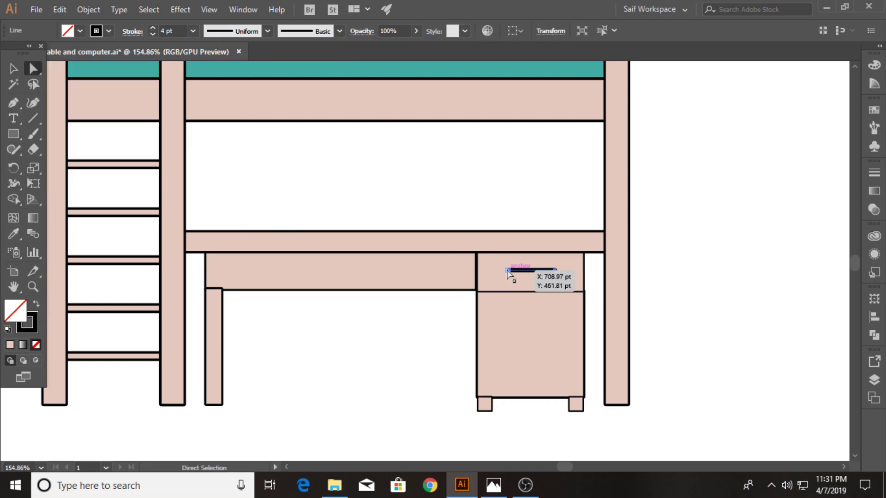
pyautogui.click(508, 270)
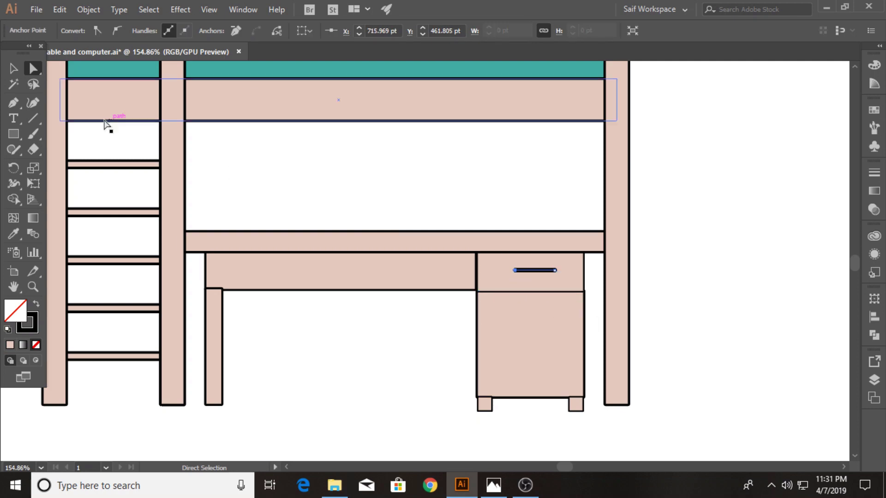
pyautogui.press('Right')
pyautogui.press('Right')
pyautogui.press('Right')
pyautogui.click(13, 70)
pyautogui.click(354, 344)
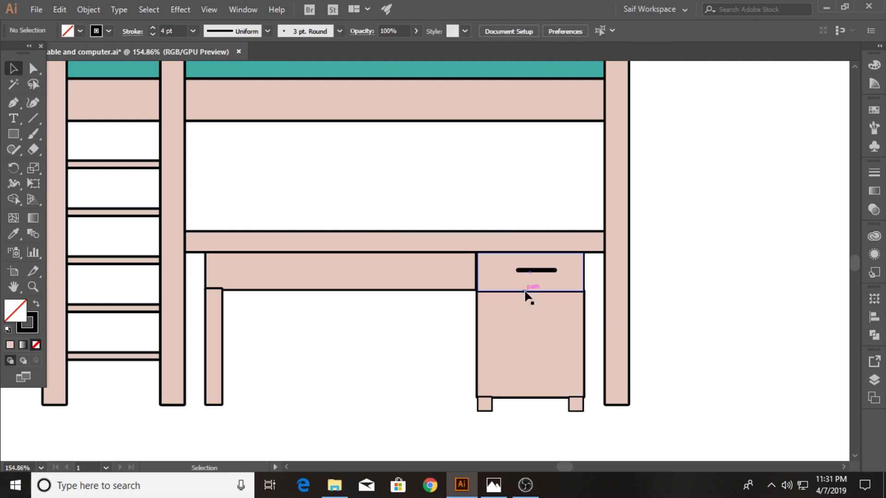
# Position the handle line upright on the cabinet door as the door handle
pyautogui.moveTo(540, 275)
pyautogui.mouseDown()
pyautogui.moveTo(531, 271)
pyautogui.moveTo(505, 340)
pyautogui.moveTo(485, 354)
pyautogui.mouseUp()
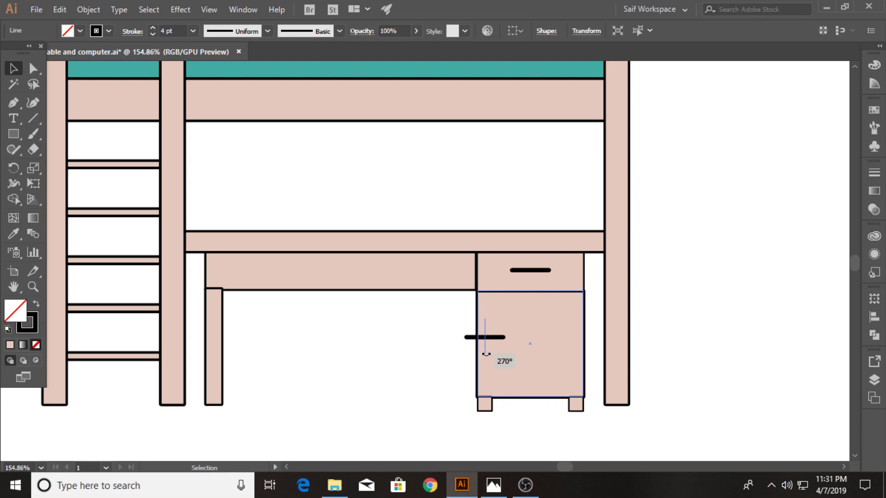
pyautogui.click(420, 353)
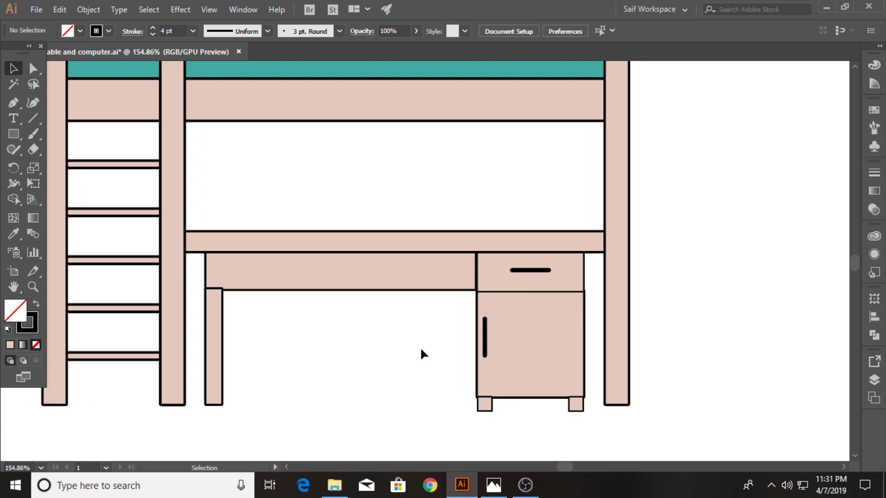
pyautogui.click(485, 353)
pyautogui.press('a')
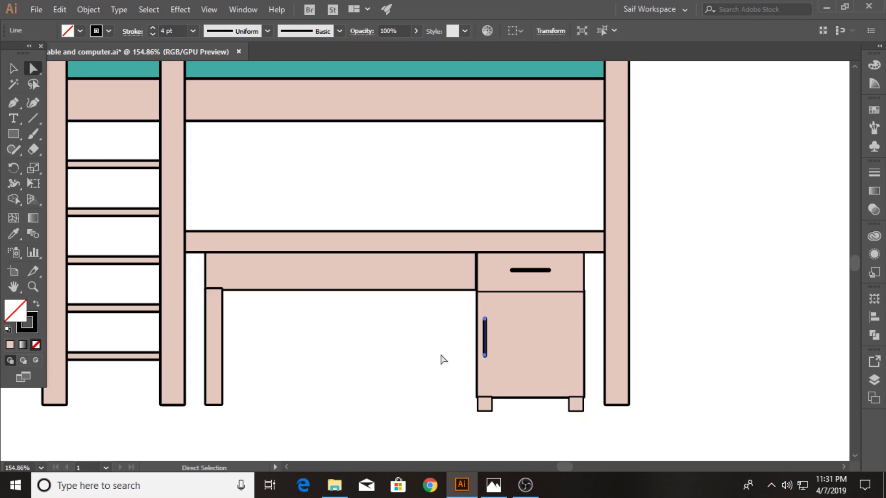
pyautogui.click(13, 68)
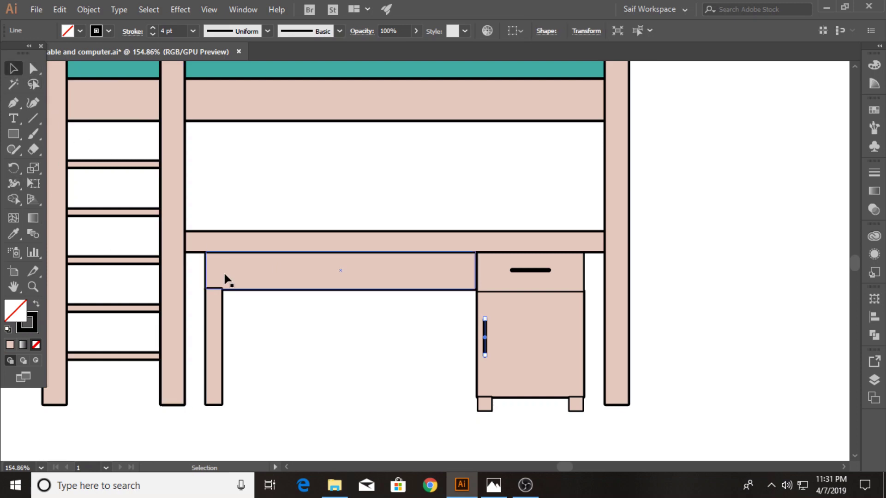
pyautogui.click(14, 134)
# Draw the monitor screen right of the bed with rounded corners and a 2 pt outline
pyautogui.moveTo(665, 132)
pyautogui.mouseDown()
pyautogui.moveTo(781, 206)
pyautogui.moveTo(790, 228)
pyautogui.mouseUp()
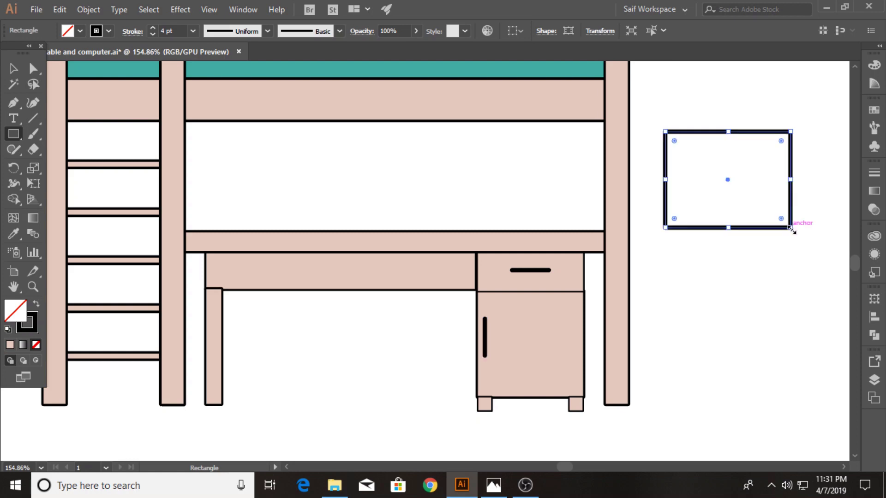
pyautogui.click(13, 69)
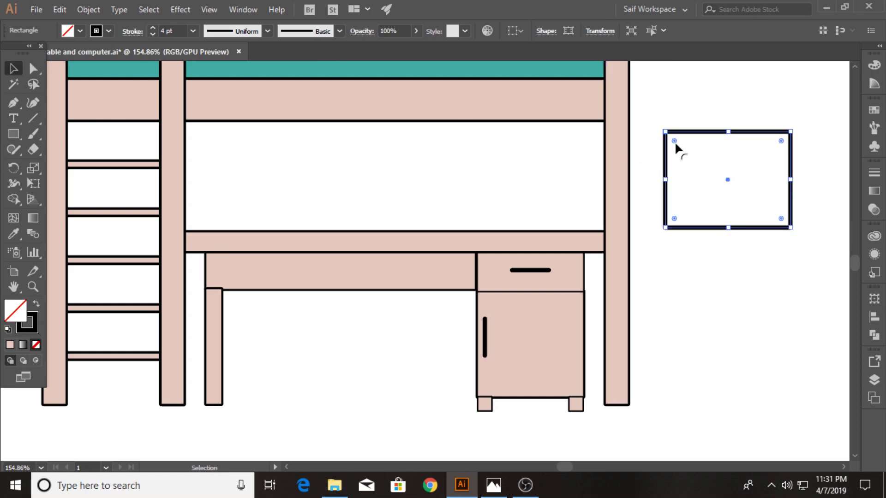
pyautogui.moveTo(674, 141); pyautogui.dragTo(674, 142)
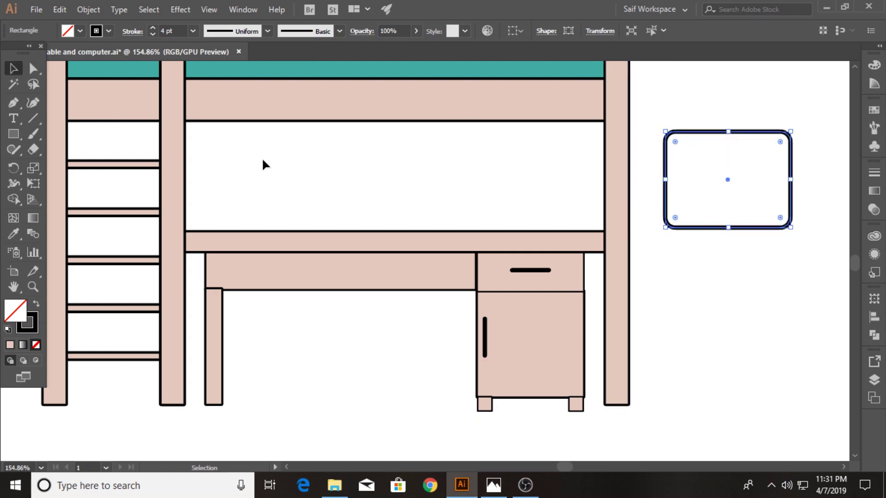
pyautogui.click(193, 31)
pyautogui.click(210, 102)
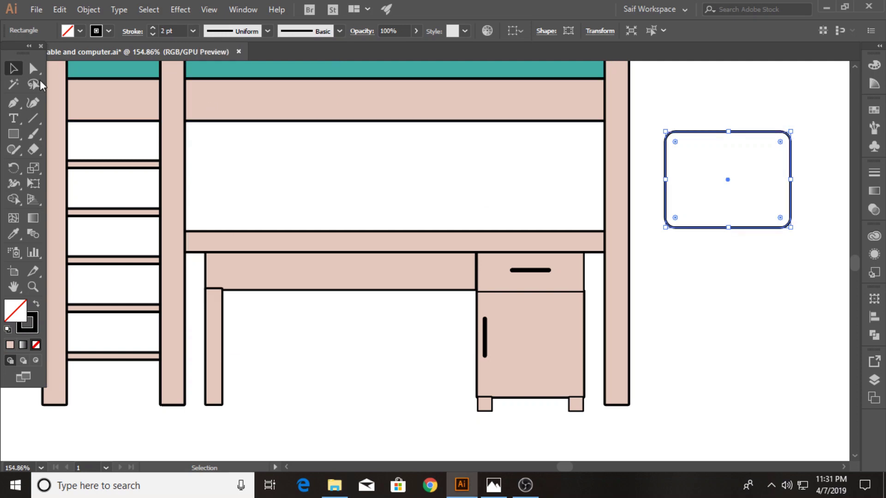
# Split a bottom band off the screen using a horizontal line and Shape Builder
pyautogui.click(39, 115)
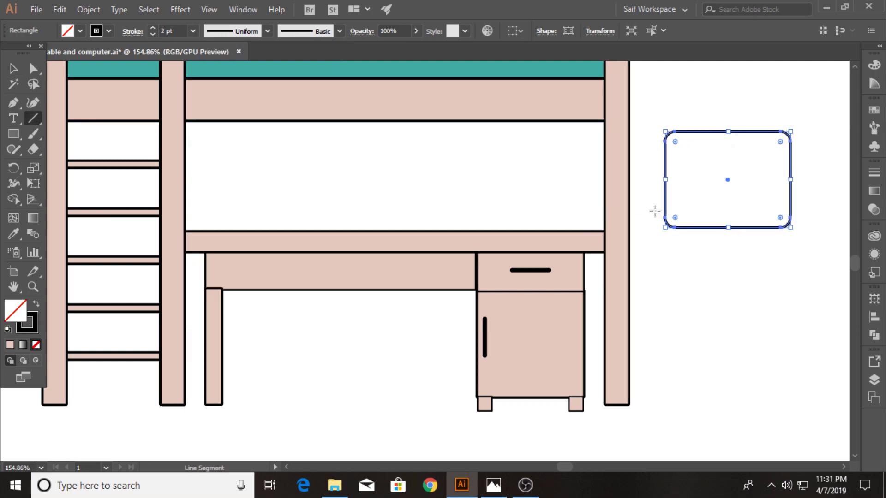
pyautogui.moveTo(654, 212); pyautogui.dragTo(808, 212)
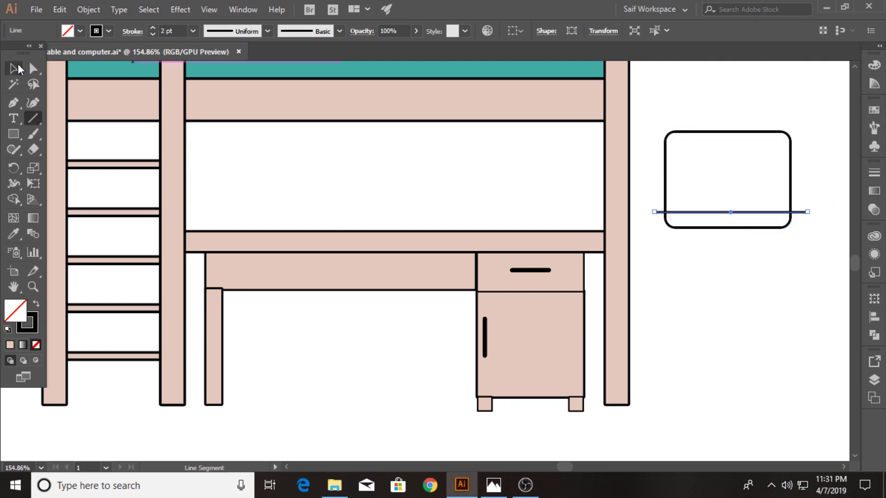
pyautogui.click(14, 68)
pyautogui.moveTo(651, 121); pyautogui.dragTo(719, 216)
pyautogui.click(13, 199)
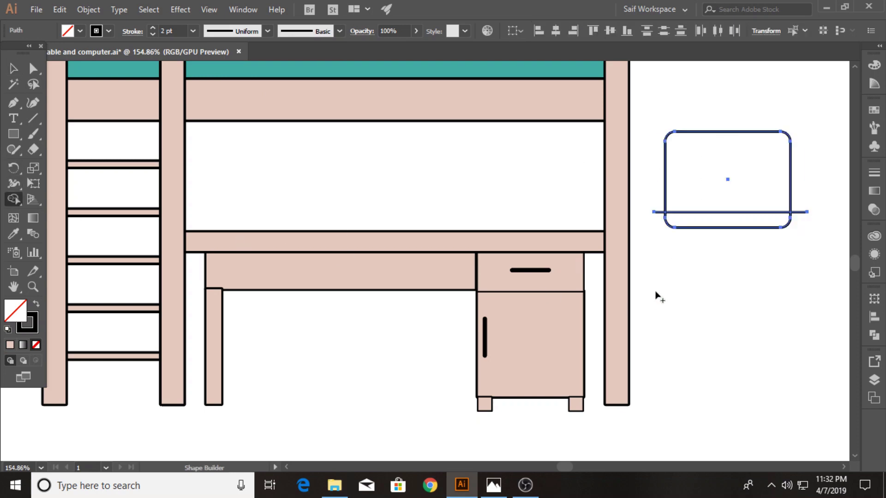
pyautogui.click(763, 223)
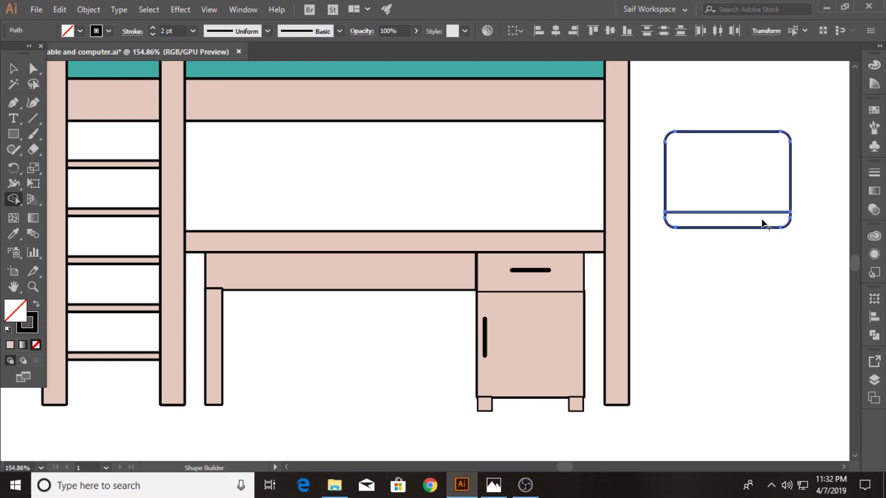
pyautogui.click(14, 66)
pyautogui.click(729, 290)
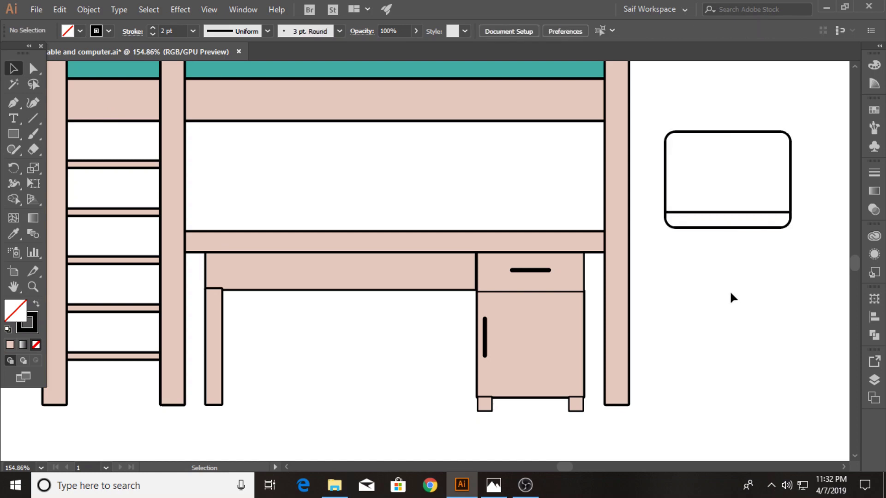
# Draw the monitor stand and a wider base with rounded top corners
pyautogui.click(14, 135)
pyautogui.moveTo(709, 223); pyautogui.dragTo(744, 241)
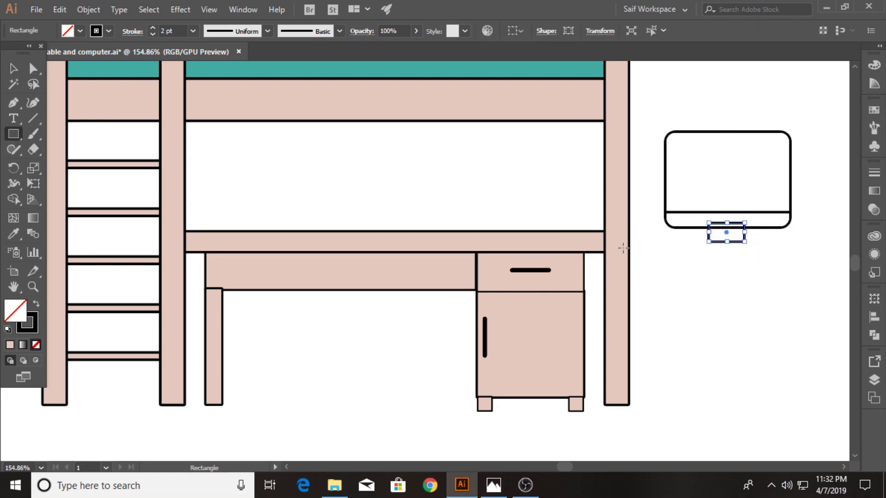
pyautogui.moveTo(699, 243); pyautogui.dragTo(757, 253)
pyautogui.click(32, 69)
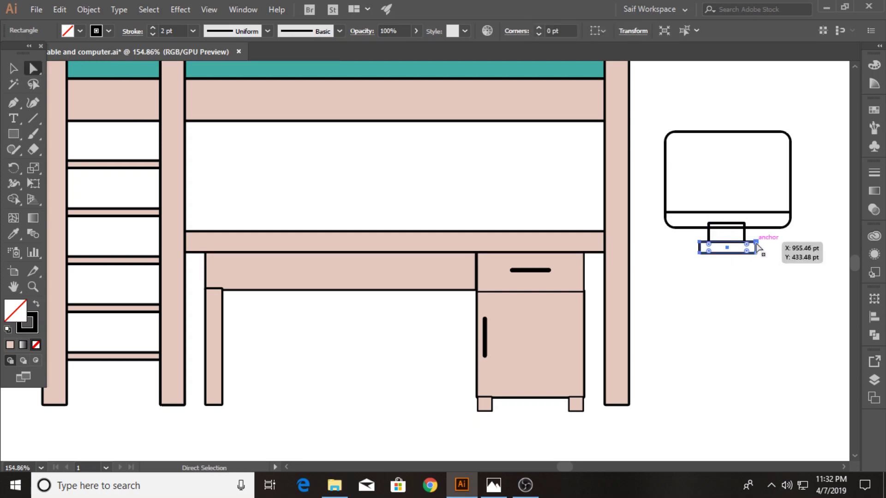
pyautogui.click(699, 243)
pyautogui.moveTo(708, 253); pyautogui.dragTo(733, 262)
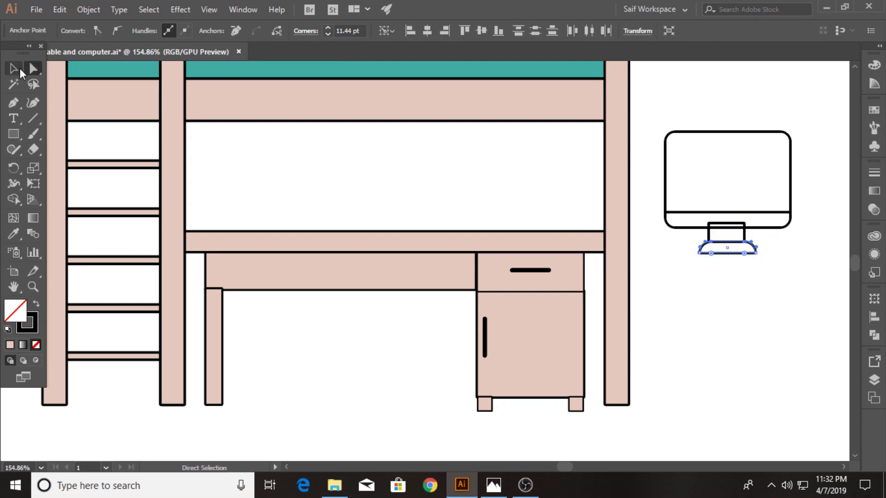
pyautogui.click(13, 68)
pyautogui.moveTo(697, 123); pyautogui.dragTo(729, 279)
pyautogui.click(751, 279)
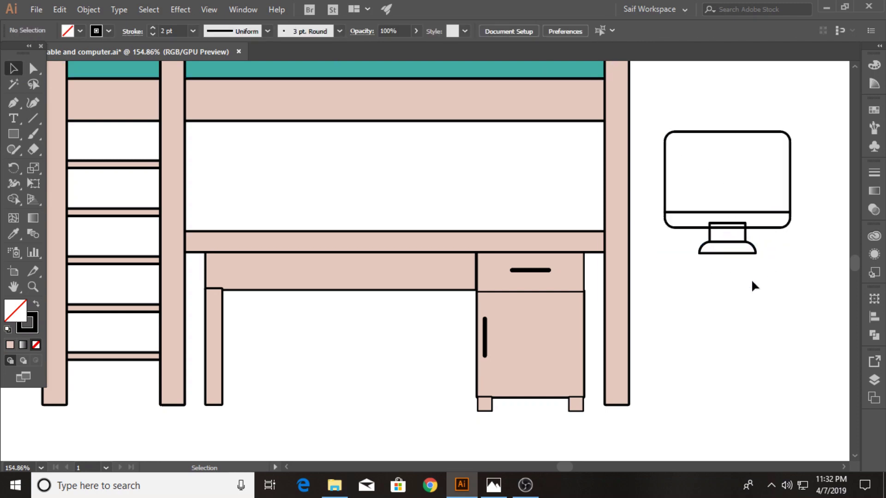
# Fill the stand and base light grey and the screen's bottom band white
pyautogui.click(732, 251)
pyautogui.click(81, 31)
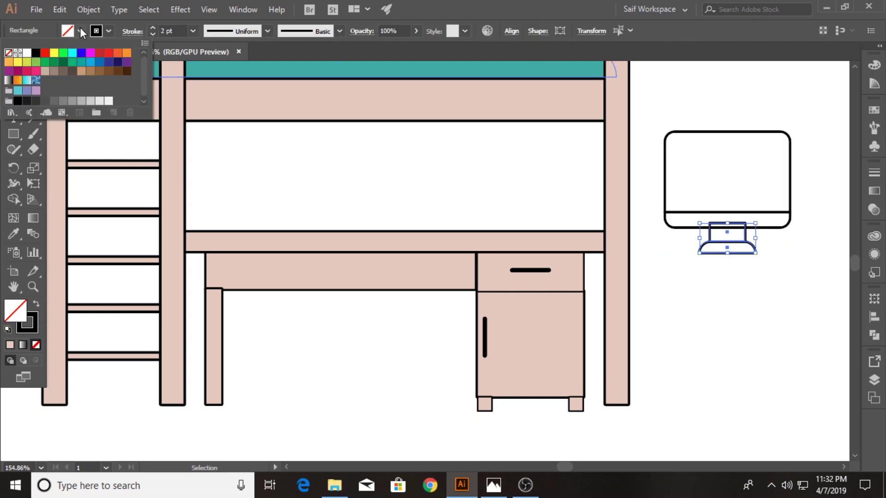
pyautogui.click(91, 101)
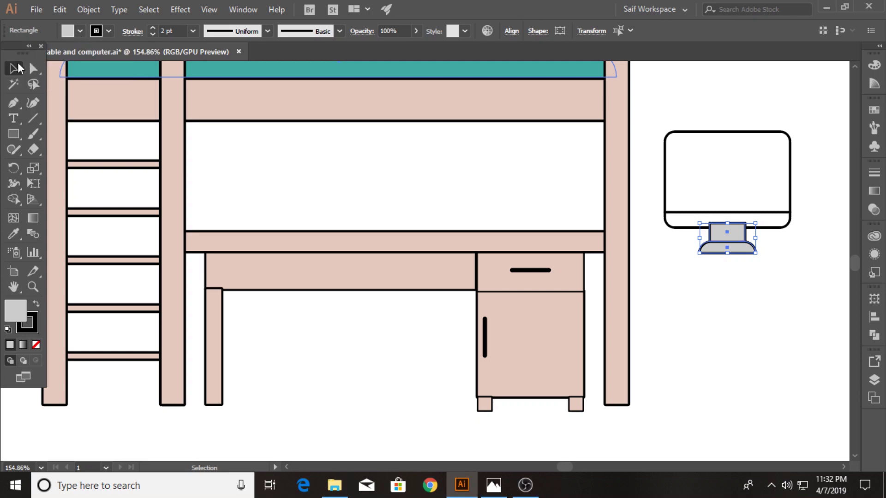
pyautogui.click(754, 309)
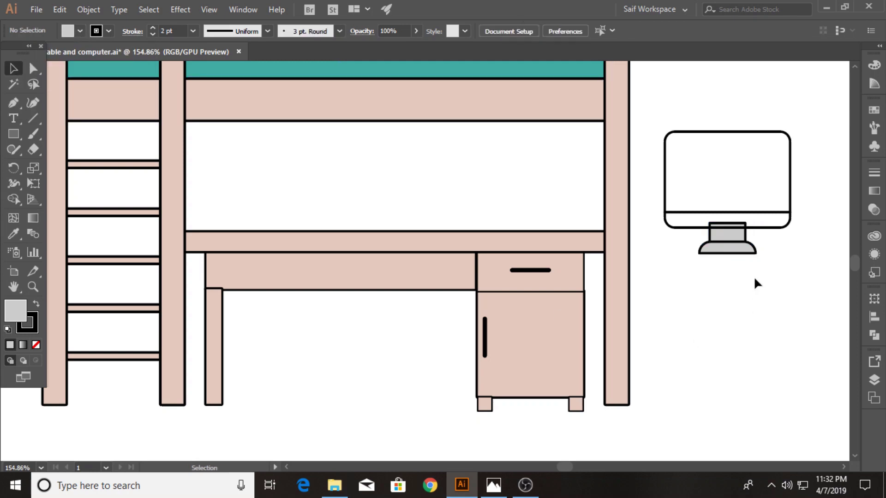
pyautogui.click(783, 227)
pyautogui.click(79, 31)
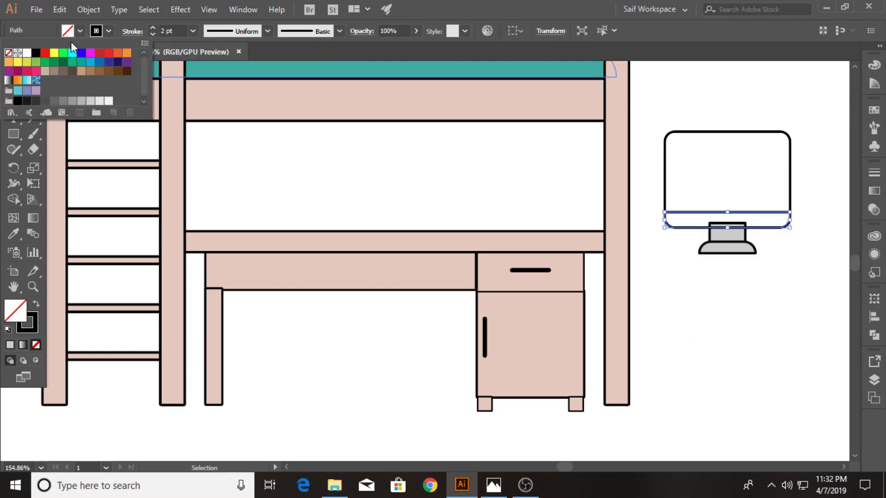
pyautogui.click(27, 54)
pyautogui.click(716, 275)
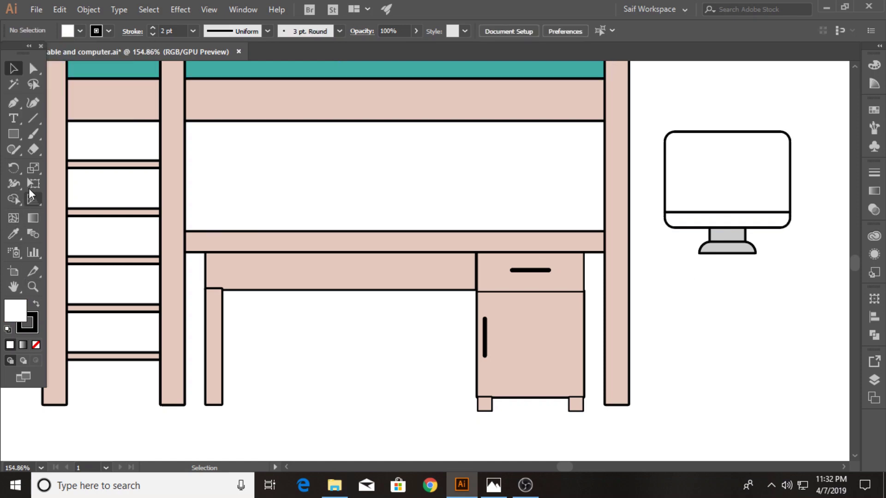
# Add a small round button on the screen's bottom band, then zoom out to the artboard
pyautogui.moveTo(13, 134); pyautogui.dragTo(54, 169)
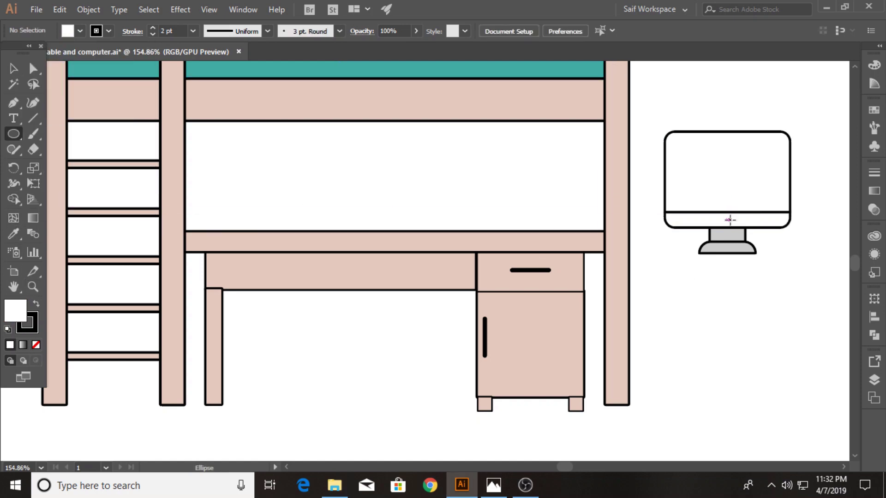
pyautogui.moveTo(728, 220); pyautogui.dragTo(732, 224)
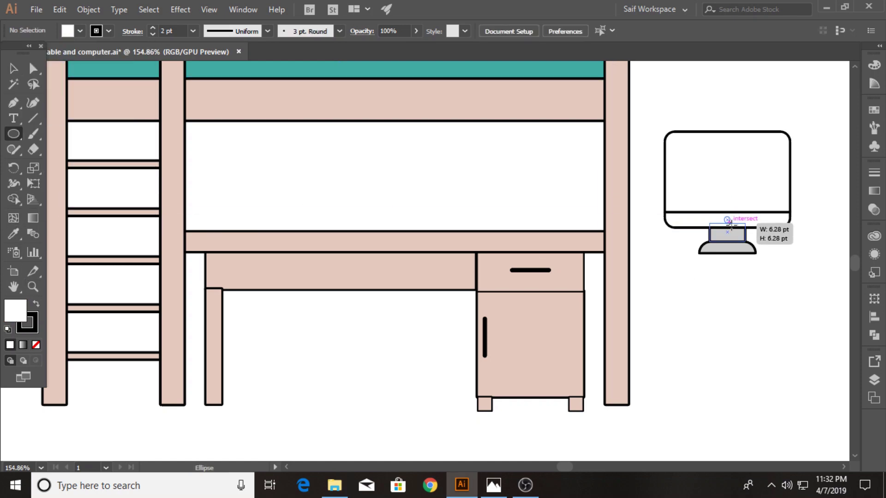
pyautogui.press('v')
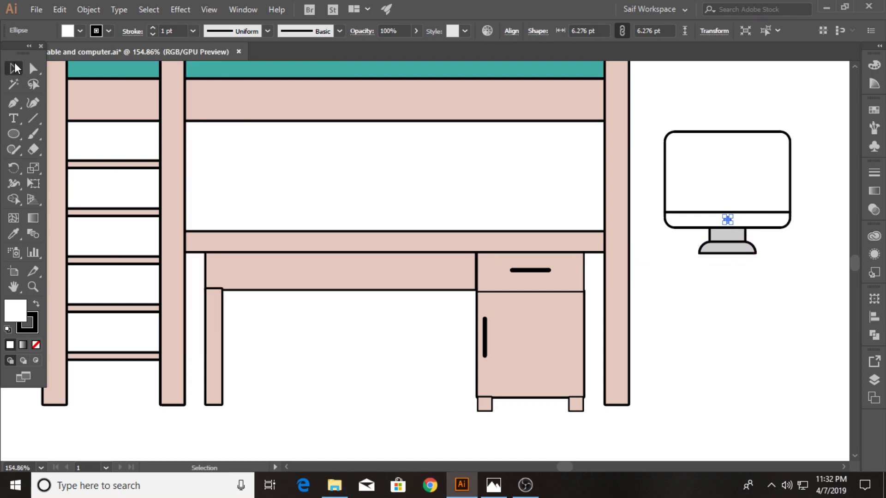
pyautogui.click(682, 272)
pyautogui.press('z')
pyautogui.keyDown('alt'); pyautogui.click(147, 332); pyautogui.keyUp('alt')
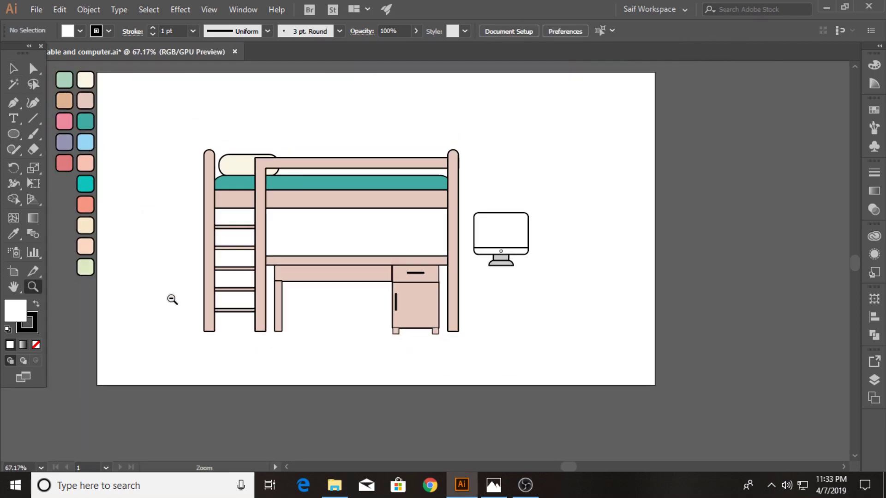
pyautogui.moveTo(171, 296); pyautogui.dragTo(247, 257)
# Eyedrop a light blue fill onto the monitor screen and zoom in on the monitor
pyautogui.press('v')
pyautogui.click(517, 231)
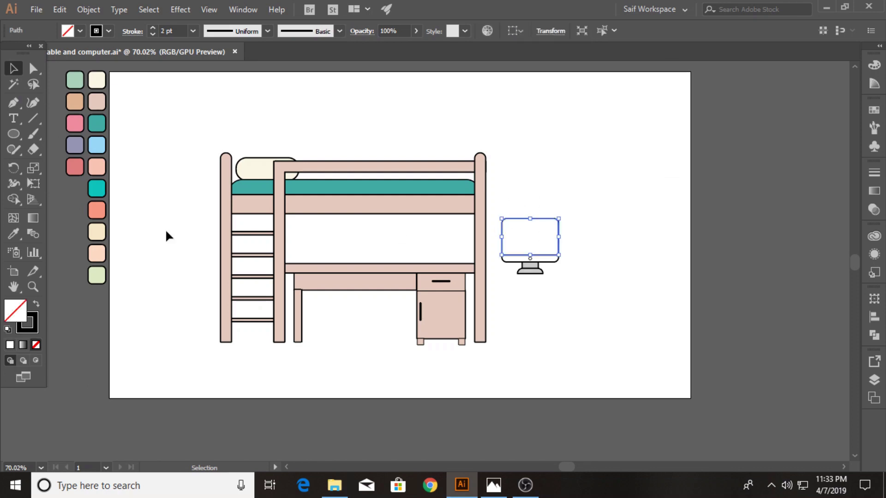
pyautogui.press('i')
pyautogui.click(98, 142)
pyautogui.click(14, 69)
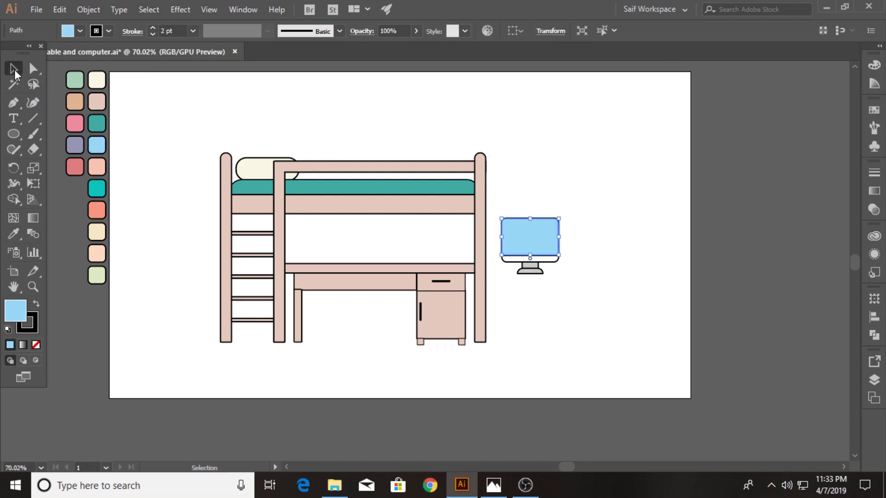
pyautogui.click(33, 287)
pyautogui.moveTo(507, 241); pyautogui.dragTo(682, 247)
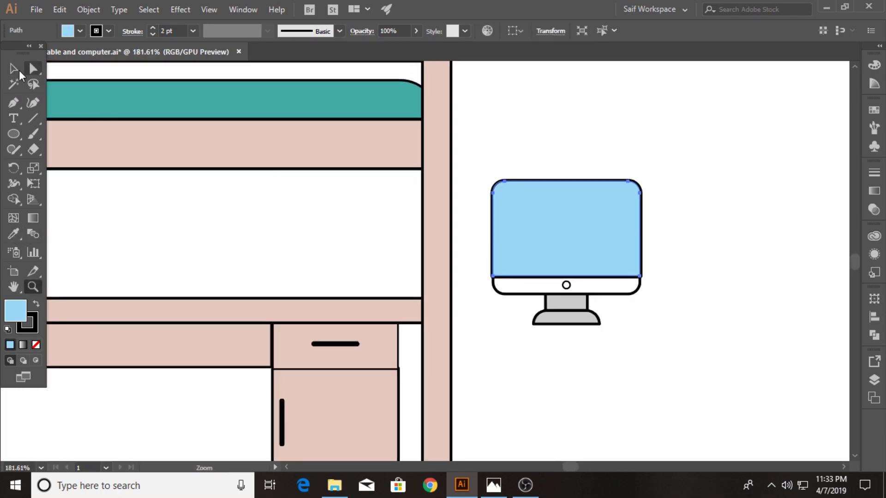
# Copy the screen beside the monitor and rotate three rectangular strips diagonally across it
pyautogui.click(13, 69)
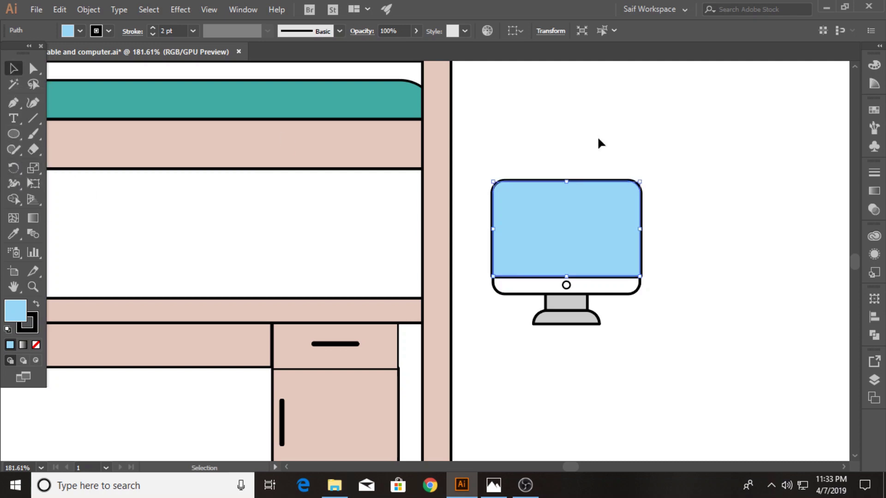
pyautogui.click(597, 135)
pyautogui.moveTo(562, 228)
pyautogui.mouseDown()
pyautogui.moveTo(754, 186)
pyautogui.moveTo(751, 203)
pyautogui.mouseUp()
pyautogui.click(13, 134)
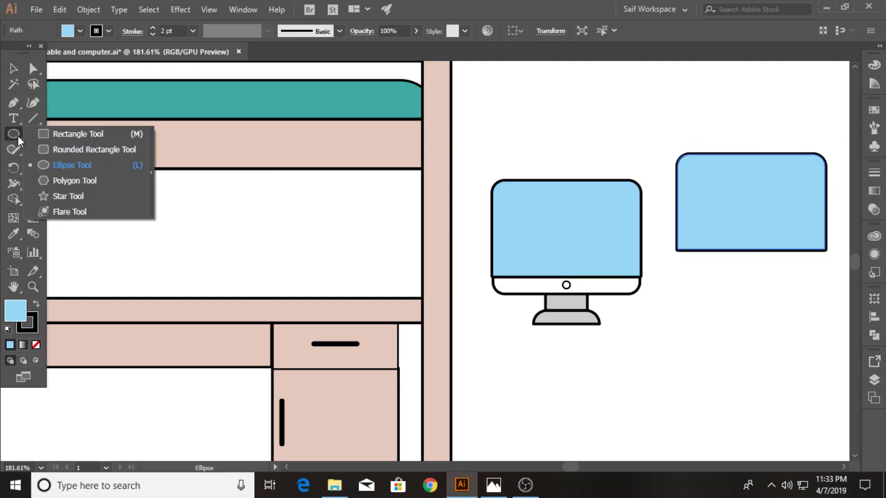
pyautogui.click(55, 132)
pyautogui.moveTo(692, 110)
pyautogui.mouseDown()
pyautogui.moveTo(730, 220)
pyautogui.moveTo(741, 282)
pyautogui.mouseUp()
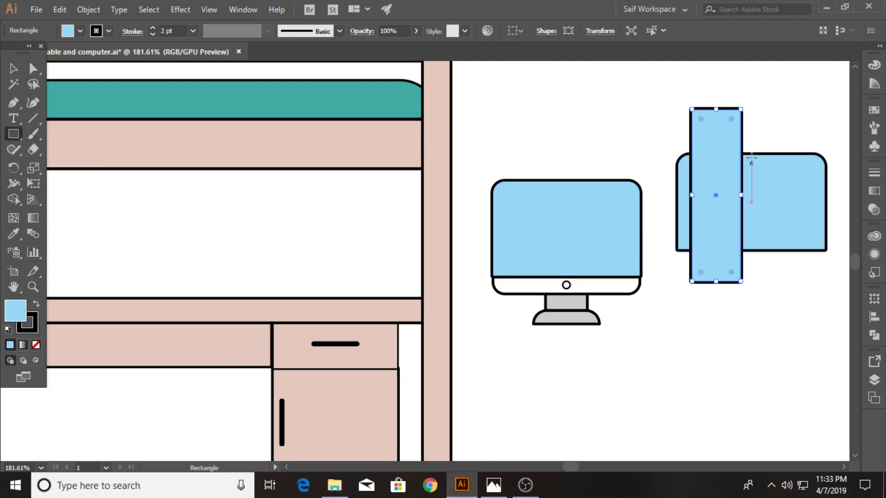
pyautogui.moveTo(751, 108)
pyautogui.mouseDown()
pyautogui.moveTo(774, 307)
pyautogui.moveTo(761, 280)
pyautogui.moveTo(777, 262)
pyautogui.mouseUp()
pyautogui.press('v')
pyautogui.moveTo(669, 295)
pyautogui.mouseDown()
pyautogui.moveTo(791, 95)
pyautogui.moveTo(814, 139)
pyautogui.moveTo(823, 129)
pyautogui.mouseUp()
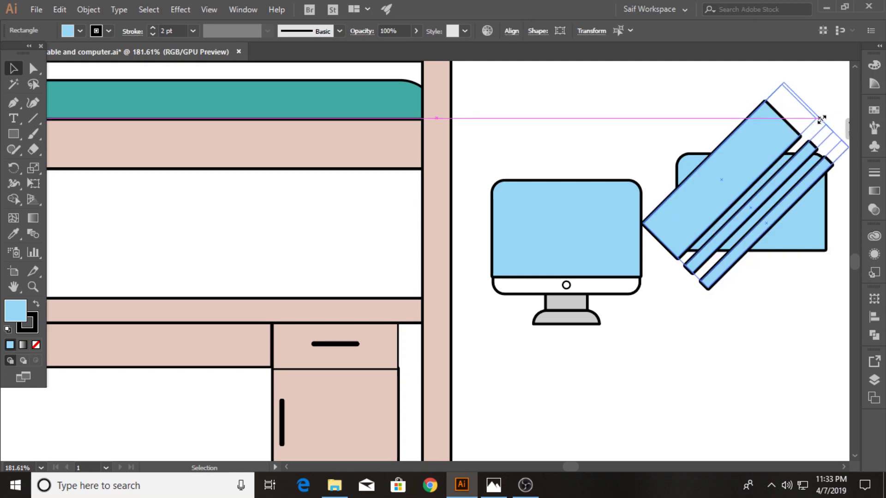
pyautogui.moveTo(787, 252); pyautogui.dragTo(787, 252)
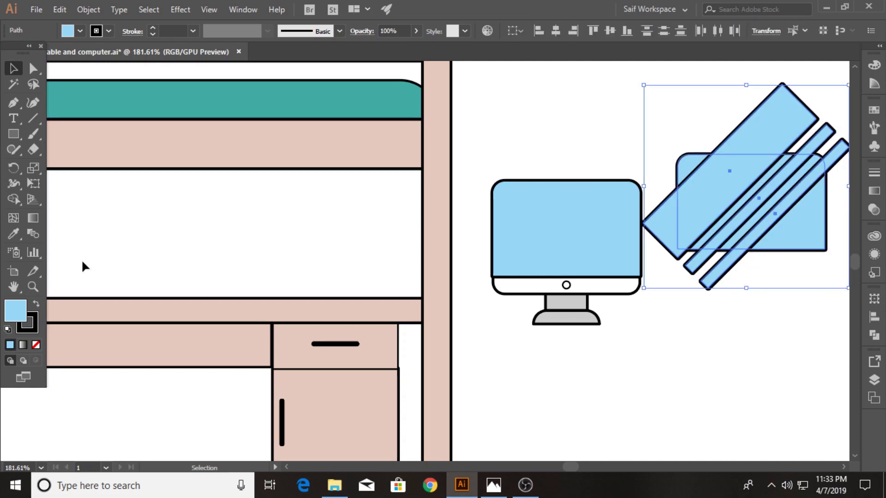
# Trim the strips to the screen copy with Shape Builder, deleting the excess pieces
pyautogui.hotkey('shift', 'm')
pyautogui.keyDown('alt'); pyautogui.click(687, 168); pyautogui.keyUp('alt')
pyautogui.moveTo(739, 115); pyautogui.dragTo(841, 150)
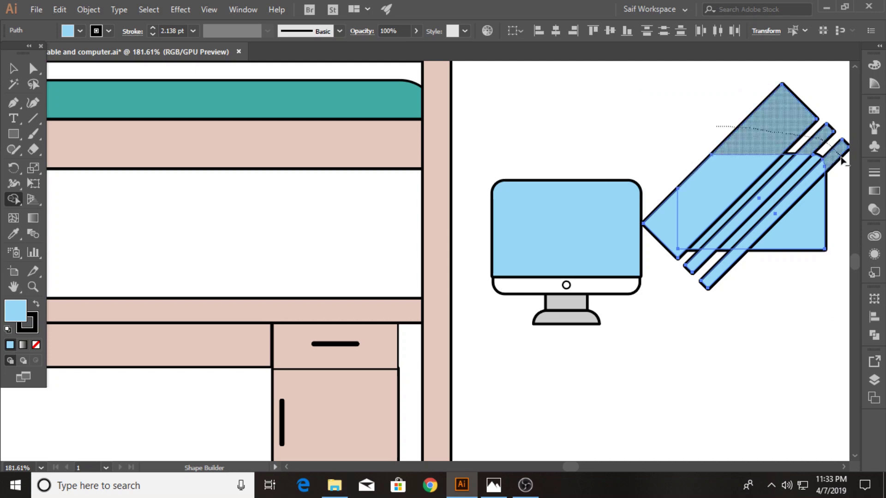
pyautogui.keyDown('alt'); pyautogui.click(794, 217); pyautogui.keyUp('alt')
pyautogui.keyDown('alt'); pyautogui.click(669, 240); pyautogui.keyUp('alt')
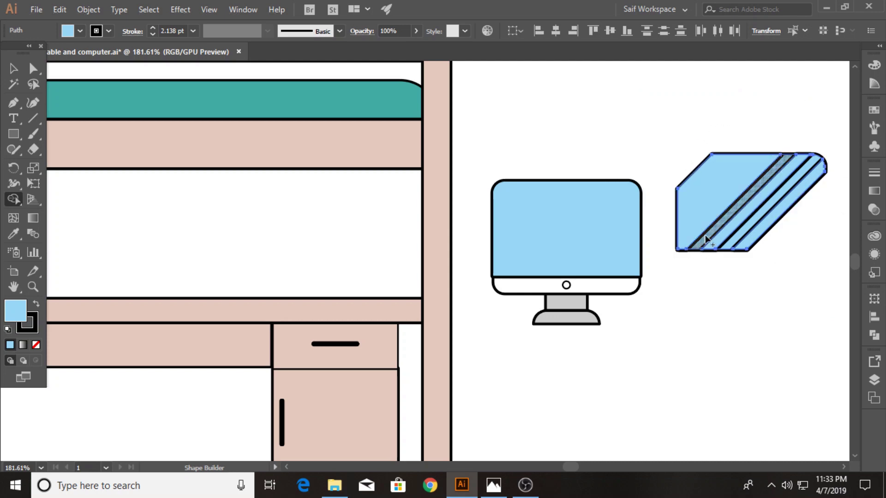
pyautogui.keyDown('alt'); pyautogui.click(702, 241); pyautogui.keyUp('alt')
pyautogui.keyDown('alt'); pyautogui.click(752, 229); pyautogui.keyUp('alt')
# Make the glare stripes white with no outline at 30% opacity
pyautogui.click(80, 31)
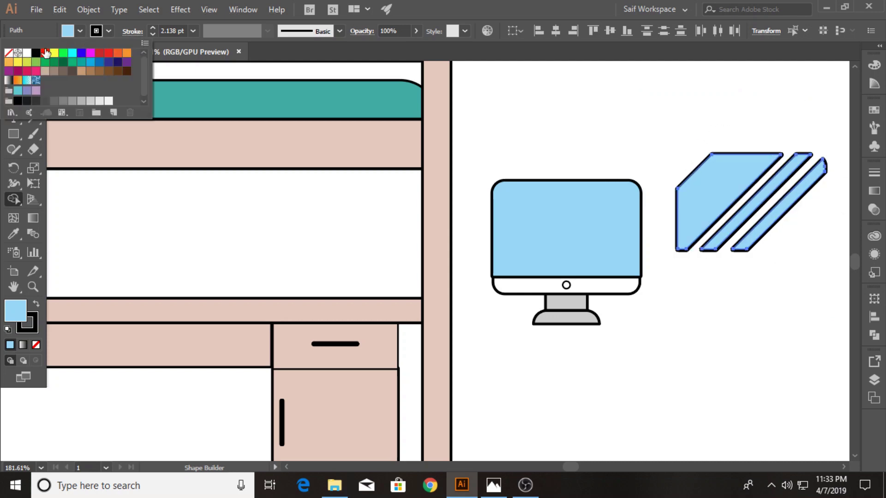
pyautogui.click(27, 52)
pyautogui.click(80, 31)
pyautogui.press('v')
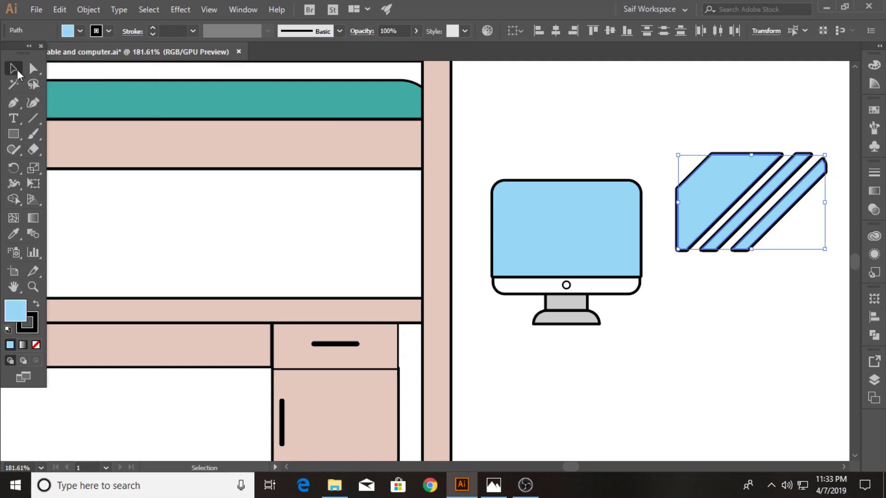
pyautogui.click(27, 53)
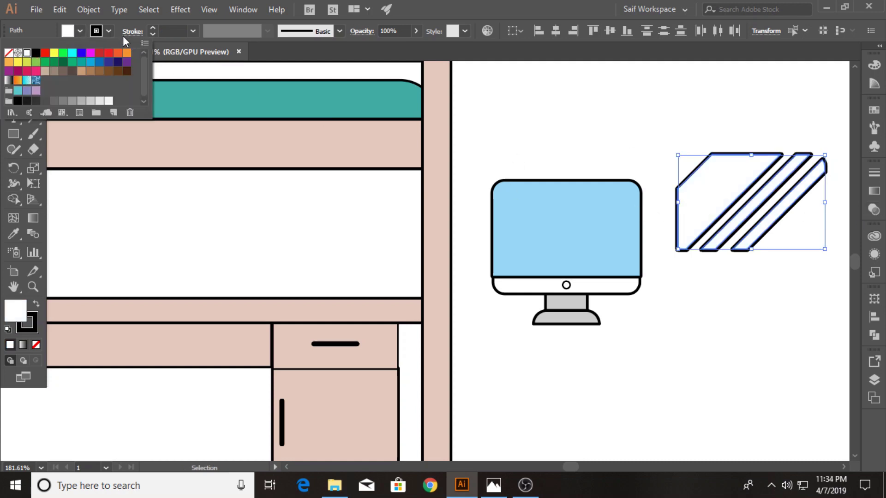
pyautogui.click(109, 31)
pyautogui.click(9, 52)
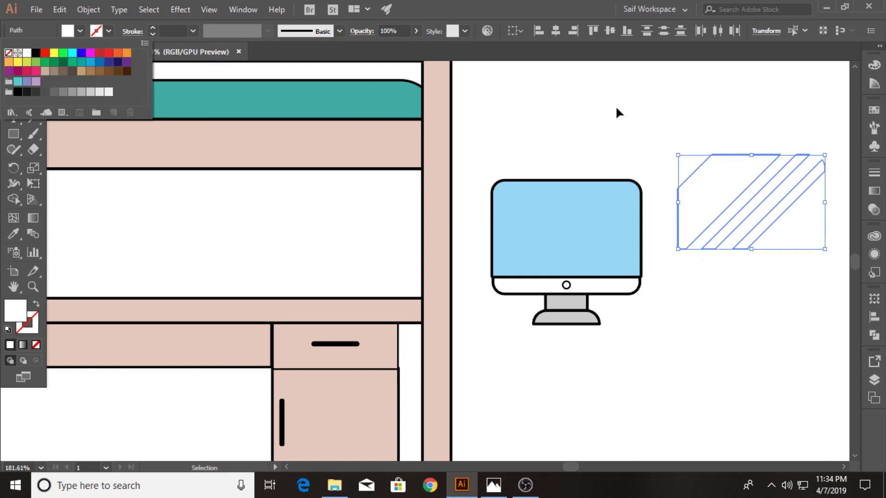
pyautogui.click(874, 209)
pyautogui.click(820, 187)
pyautogui.write('3')
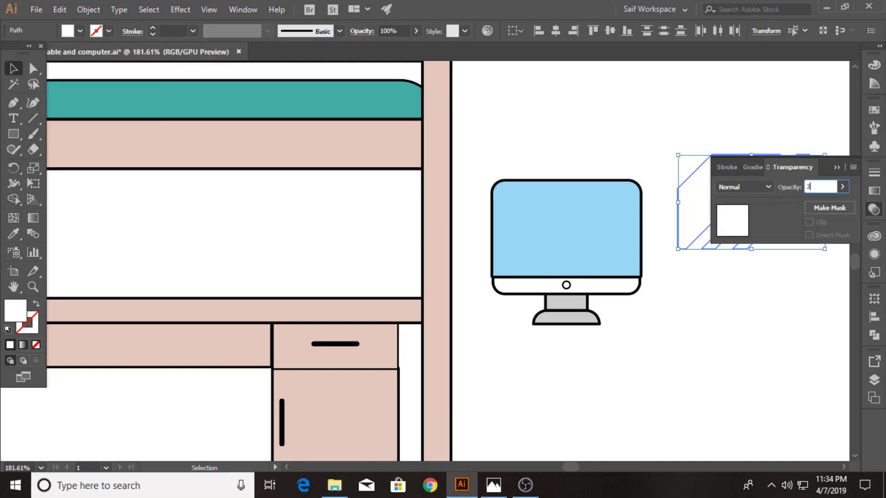
pyautogui.write('0')
pyautogui.press('Return')
# Move the glare stripes onto the monitor screen
pyautogui.click(835, 169)
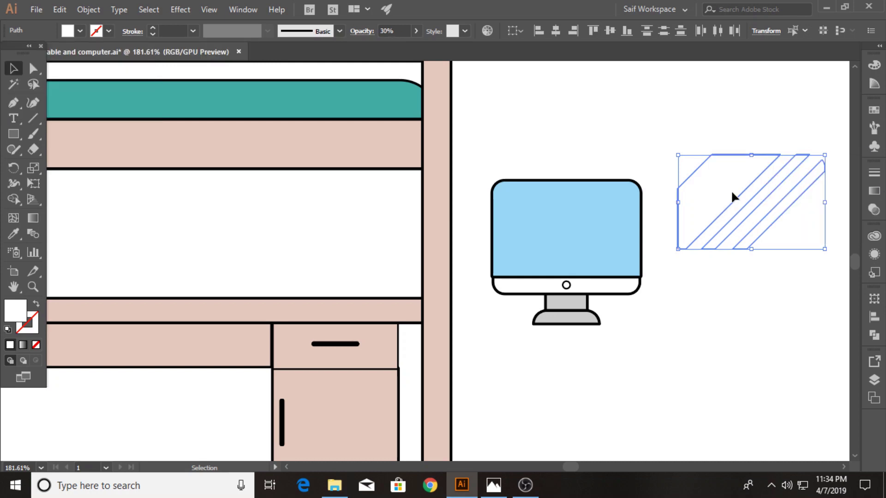
pyautogui.moveTo(731, 196); pyautogui.dragTo(547, 218)
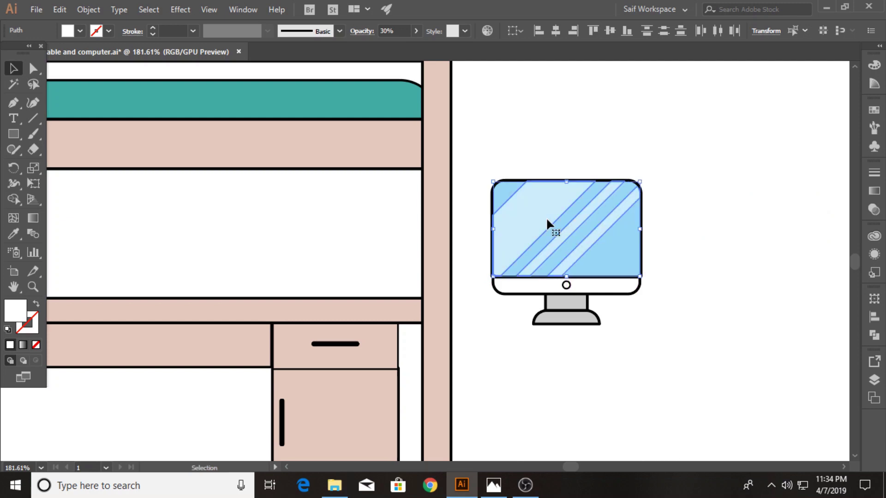
pyautogui.click(556, 161)
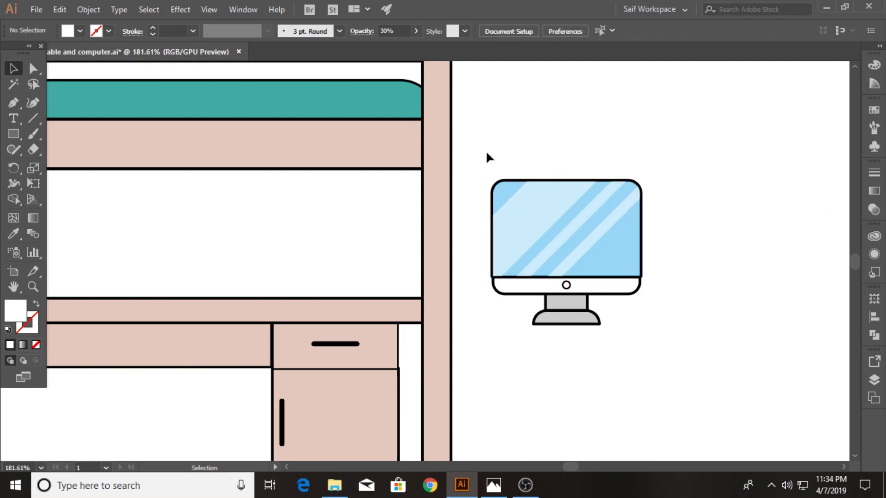
pyautogui.moveTo(486, 154); pyautogui.dragTo(596, 334)
# Move the monitor onto the desk, group its parts, and scale it down to fit
pyautogui.moveTo(600, 277)
pyautogui.mouseDown()
pyautogui.moveTo(149, 266)
pyautogui.moveTo(133, 242)
pyautogui.mouseUp()
pyautogui.hscroll(-6, 134, 74)
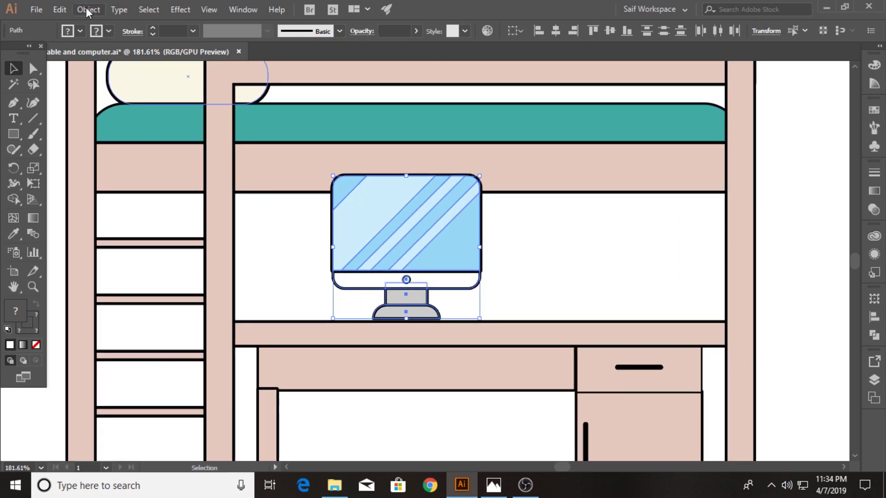
pyautogui.click(88, 9)
pyautogui.click(139, 40)
pyautogui.moveTo(480, 175)
pyautogui.mouseDown()
pyautogui.moveTo(457, 199)
pyautogui.moveTo(402, 216)
pyautogui.mouseUp()
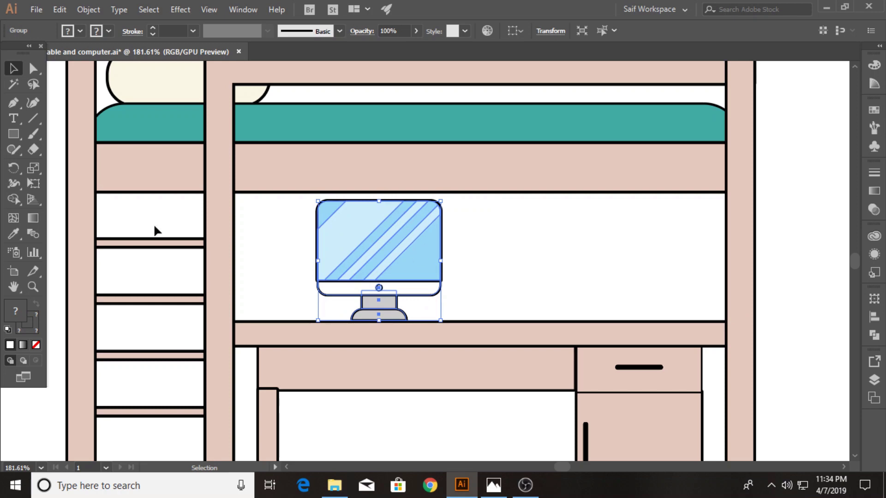
pyautogui.click(32, 286)
pyautogui.keyDown('alt'); pyautogui.click(491, 267); pyautogui.keyUp('alt')
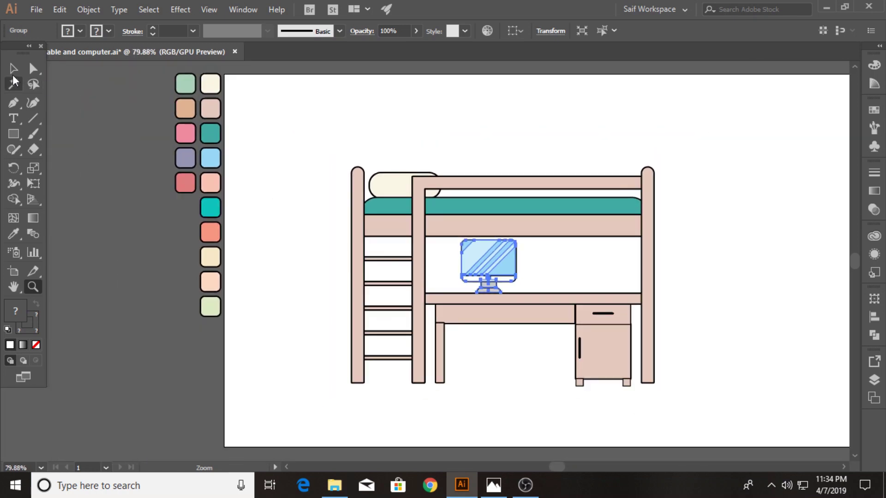
# Drag the desk's top edge lower and set the monitor on the lowered desktop
pyautogui.click(13, 73)
pyautogui.click(684, 257)
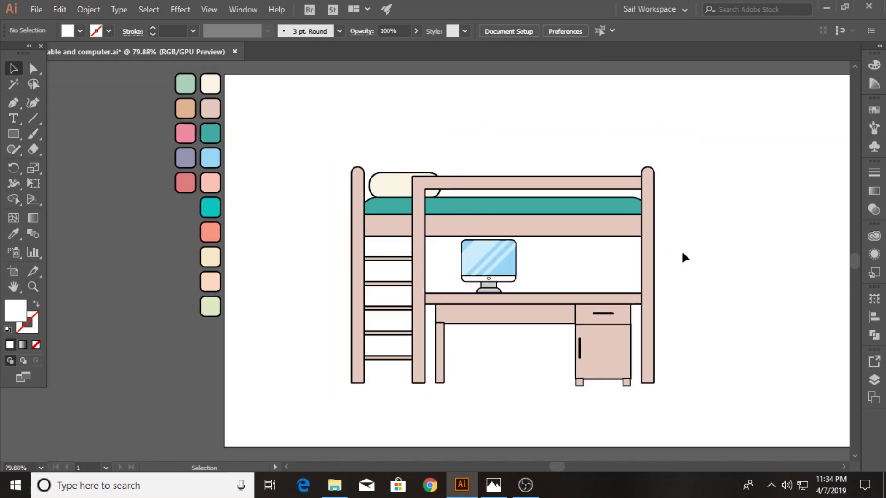
pyautogui.click(435, 300)
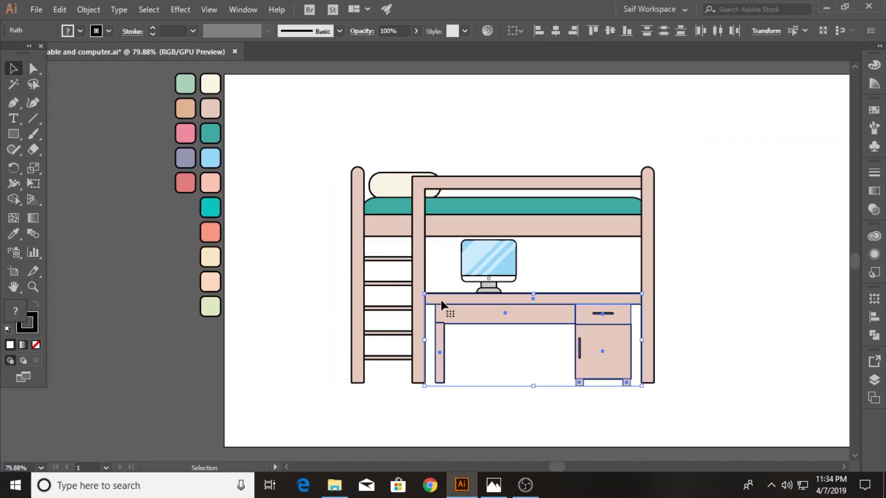
pyautogui.moveTo(534, 292)
pyautogui.mouseDown()
pyautogui.moveTo(530, 308)
pyautogui.moveTo(507, 306)
pyautogui.mouseUp()
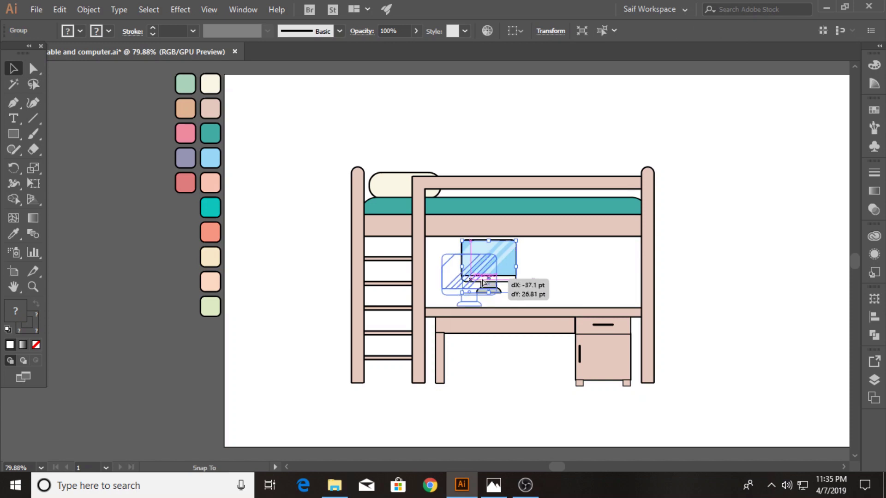
pyautogui.click(522, 267)
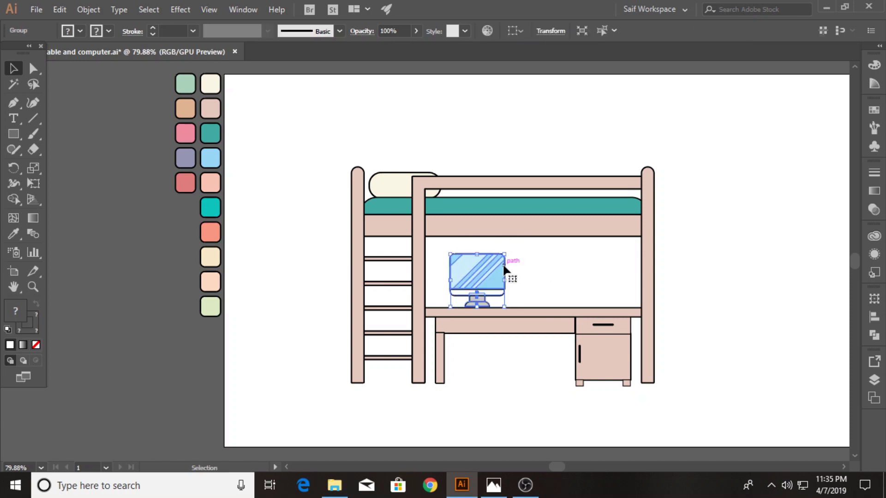
pyautogui.click(527, 426)
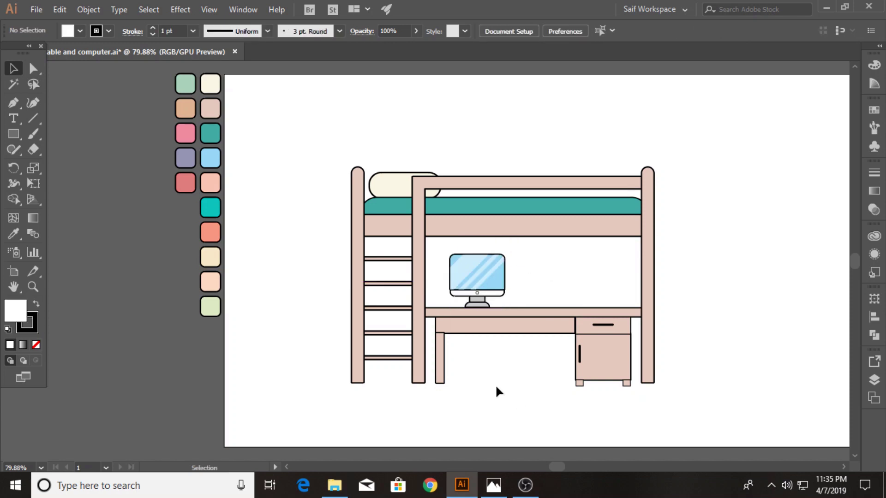
pyautogui.click(15, 102)
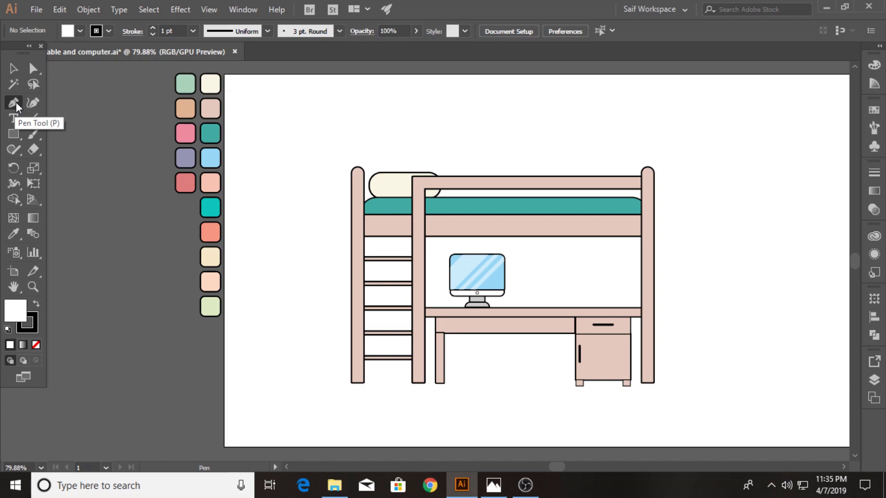
# Pen a cable path from the monitor base down below the desk to the ladder
pyautogui.click(478, 294)
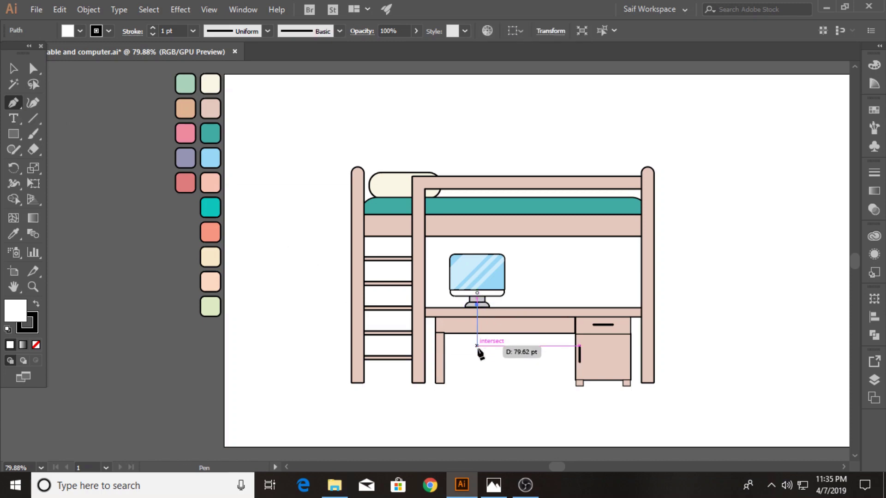
pyautogui.click(478, 345)
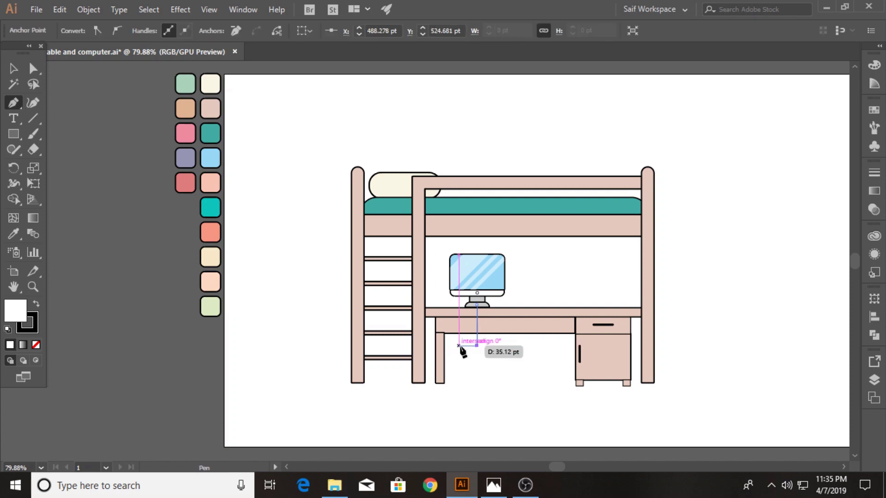
pyautogui.hotkey('ctrl', 'z')
pyautogui.click(478, 358)
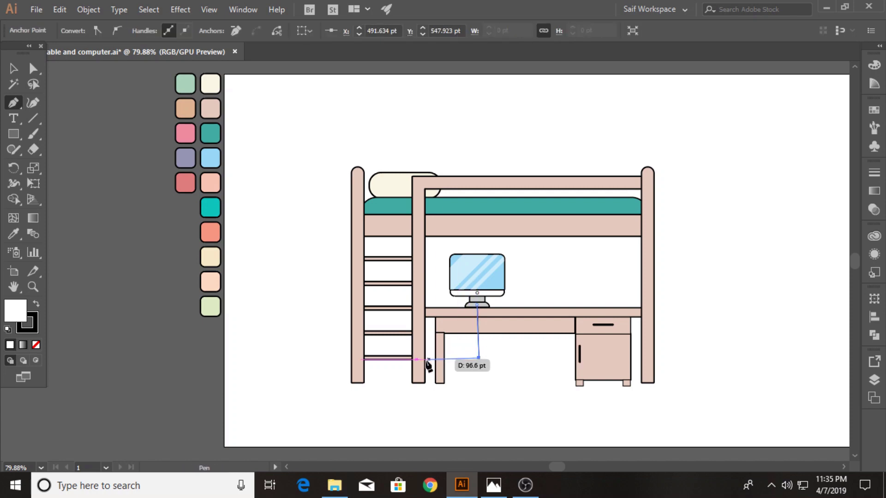
pyautogui.hotkey('ctrl', 'z')
pyautogui.click(476, 358)
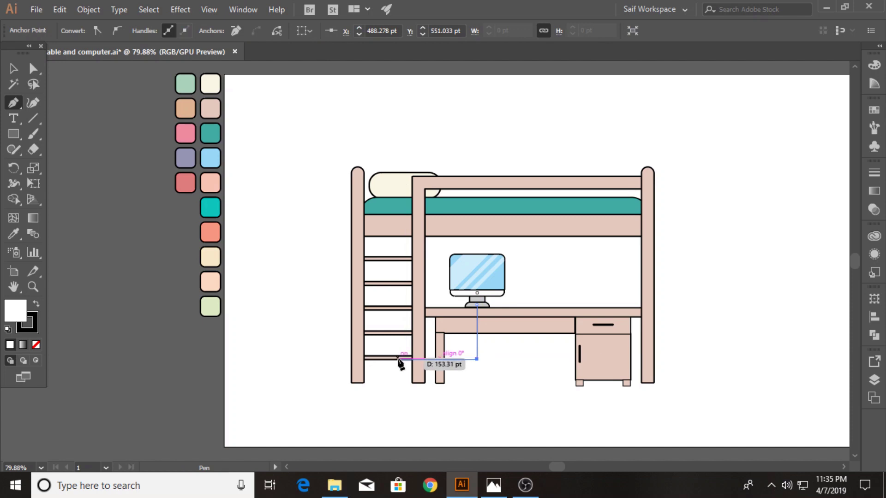
pyautogui.click(398, 358)
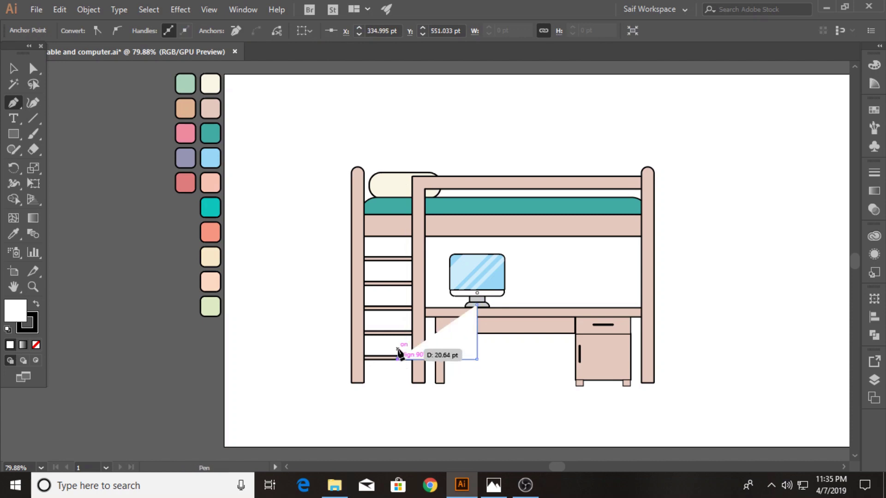
pyautogui.click(398, 346)
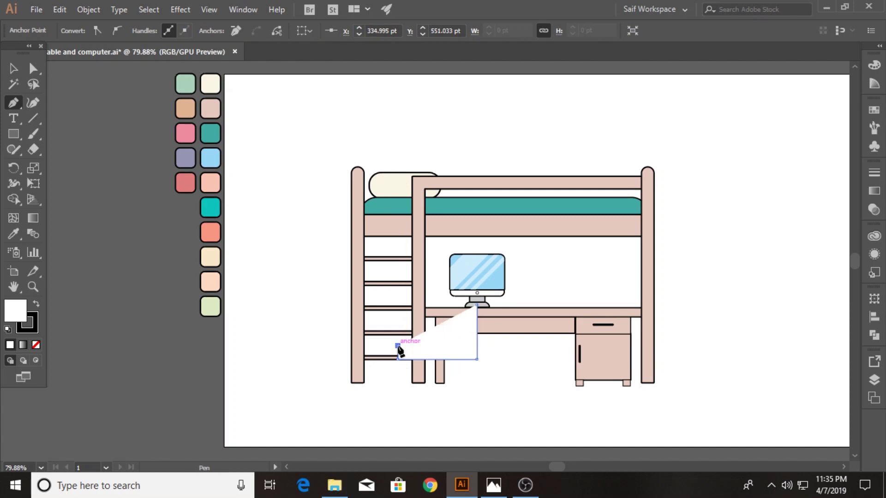
pyautogui.keyDown('ctrl'); pyautogui.click(404, 379); pyautogui.keyUp('ctrl')
# Round the cable shape's bottom corners with live corners
pyautogui.click(13, 68)
pyautogui.click(35, 289)
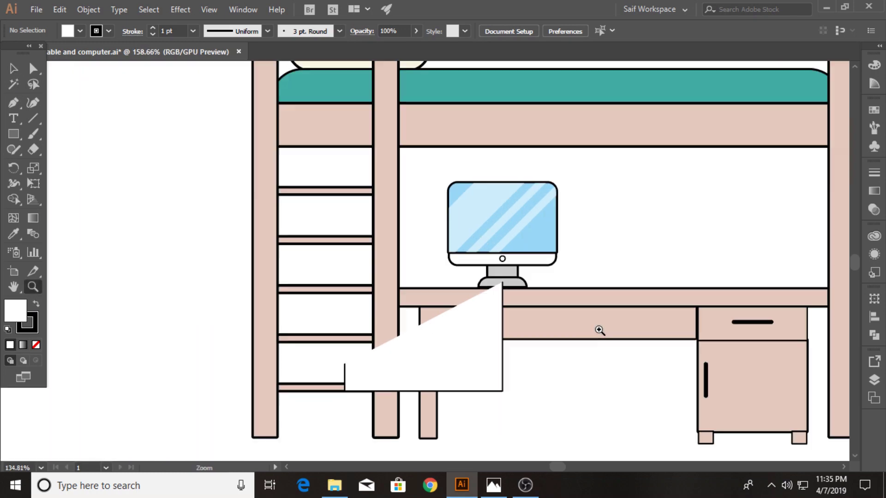
pyautogui.moveTo(452, 328); pyautogui.dragTo(599, 330)
pyautogui.press('v')
pyautogui.click(32, 76)
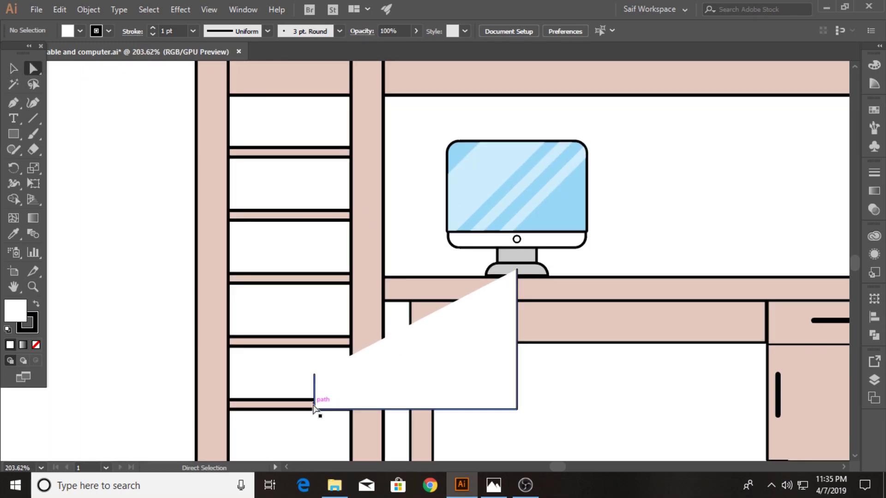
pyautogui.click(314, 408)
pyautogui.moveTo(507, 401); pyautogui.dragTo(503, 404)
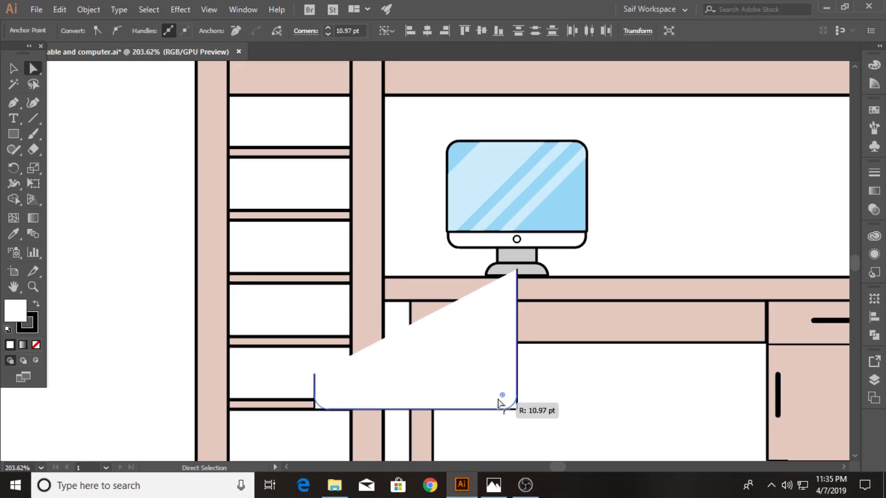
# Set the cable's fill to None and send it to the back behind the desk
pyautogui.press('v')
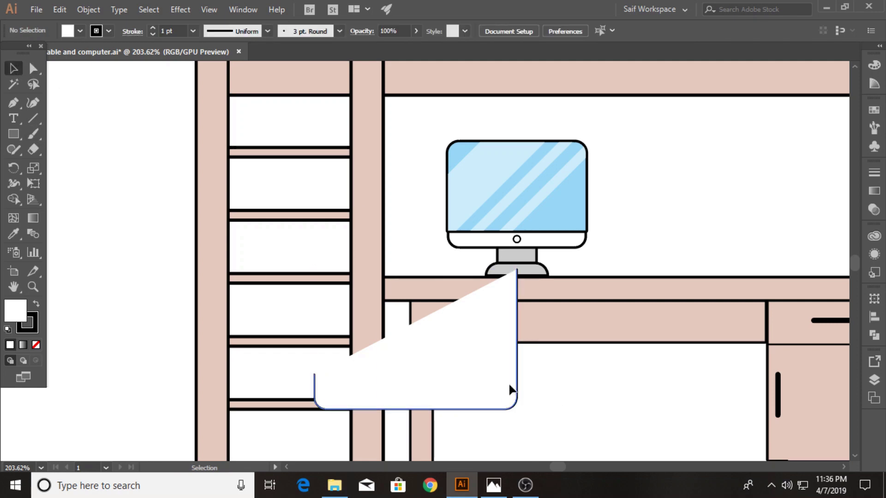
pyautogui.click(79, 31)
pyautogui.click(9, 53)
pyautogui.press('Escape')
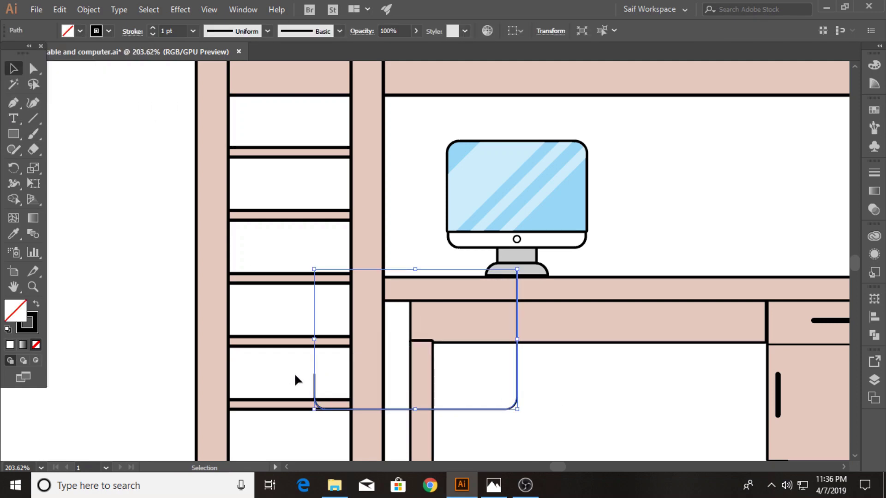
pyautogui.rightClick(519, 398)
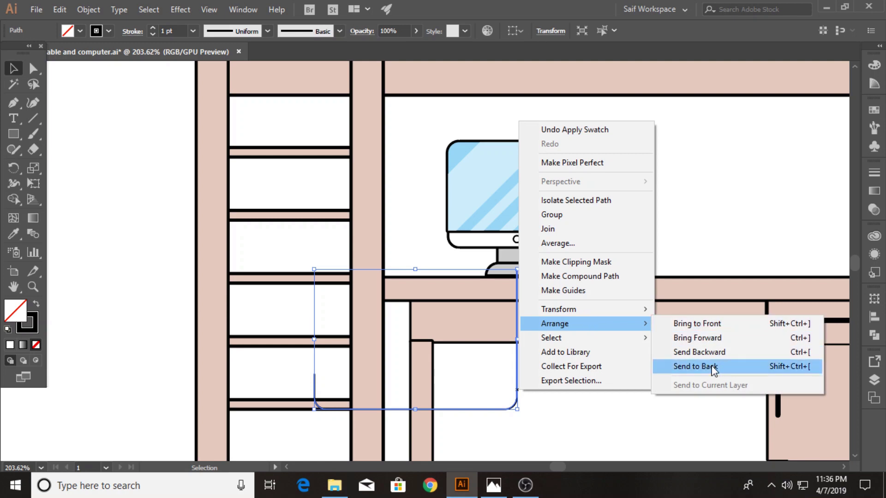
pyautogui.click(697, 366)
pyautogui.click(564, 389)
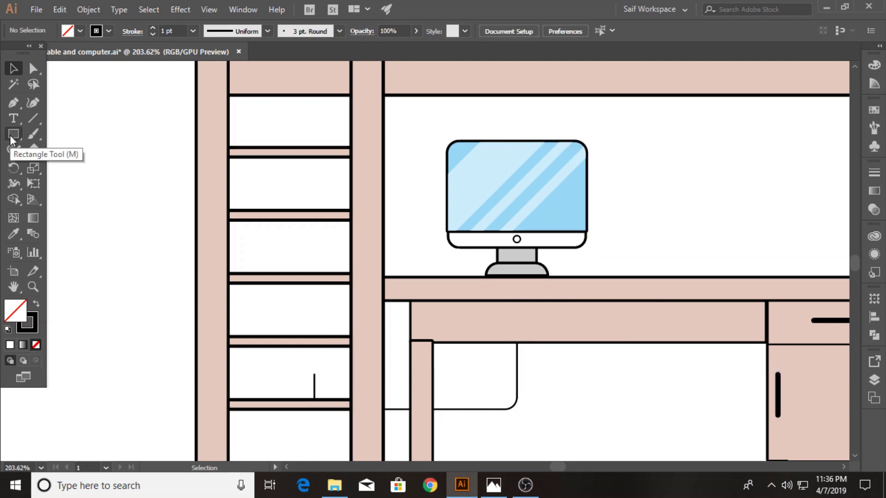
# Draw a small circle at the cable's end and a small rectangle around it
pyautogui.moveTo(11, 138); pyautogui.dragTo(56, 158)
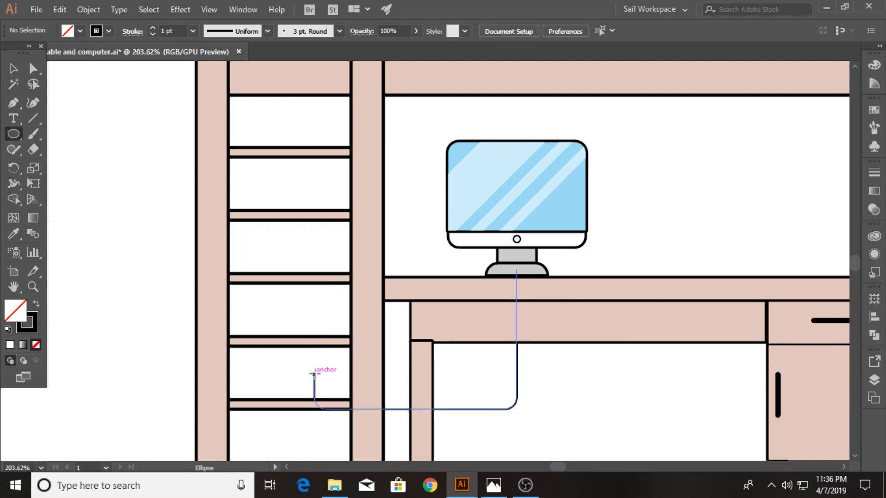
pyautogui.moveTo(313, 373); pyautogui.dragTo(318, 378)
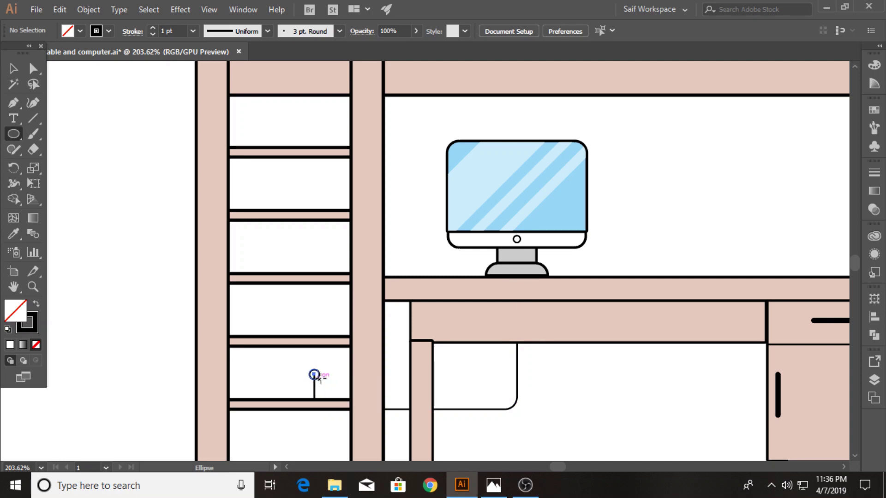
pyautogui.click(14, 69)
pyautogui.click(121, 199)
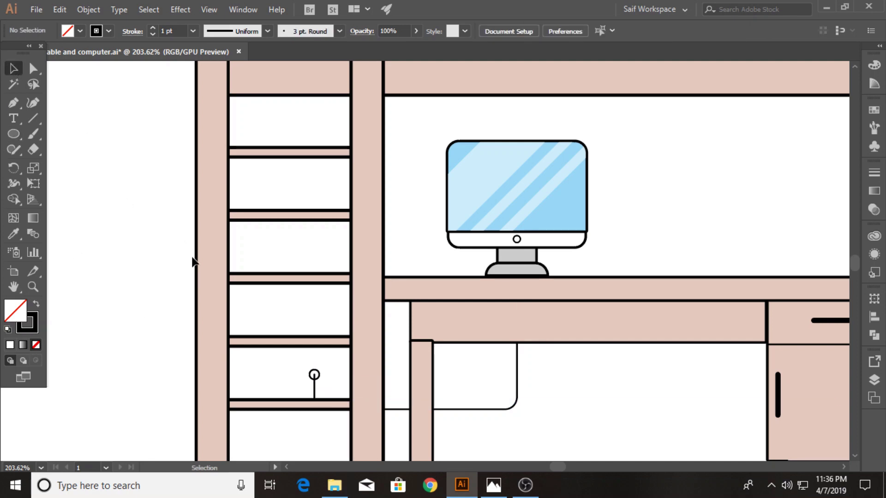
pyautogui.moveTo(13, 133); pyautogui.dragTo(69, 132)
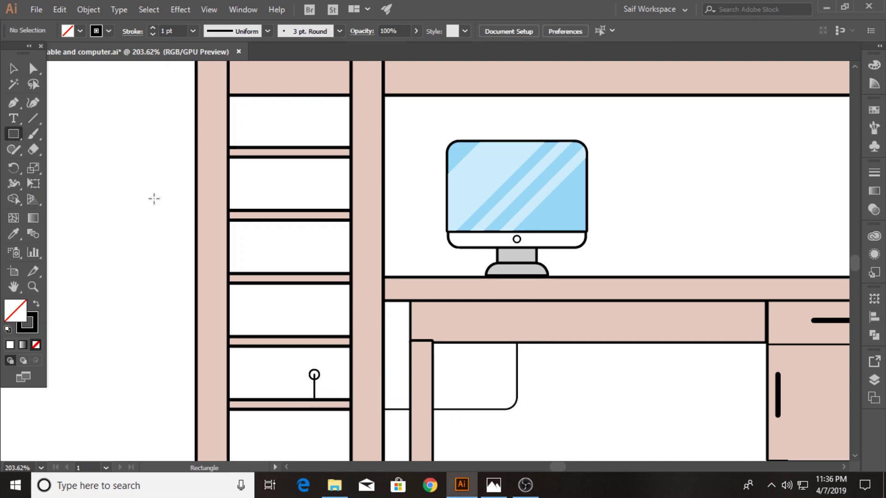
pyautogui.moveTo(305, 361); pyautogui.dragTo(328, 391)
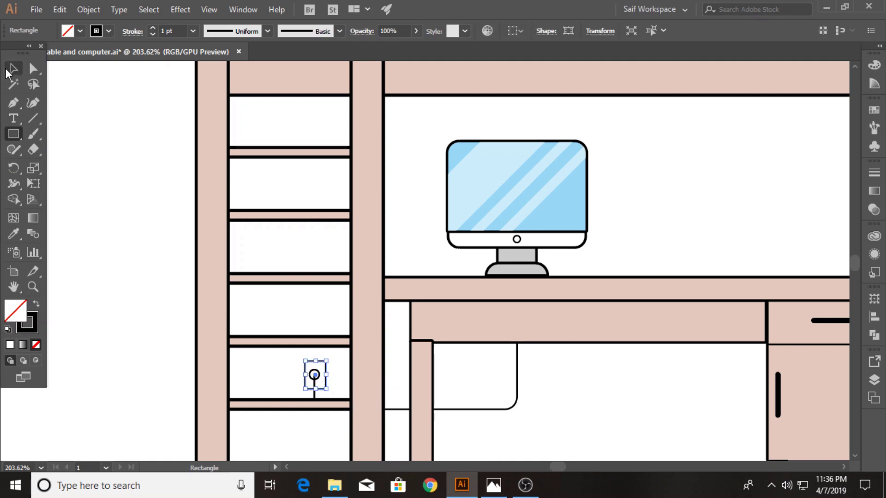
# Round the socket rectangle's corners and nudge the socket slightly up and left
pyautogui.click(13, 68)
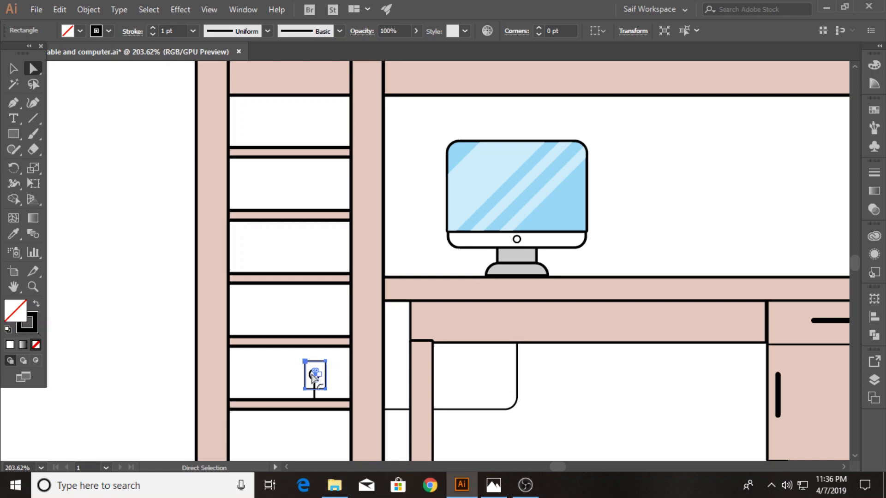
pyautogui.moveTo(315, 374); pyautogui.dragTo(317, 376)
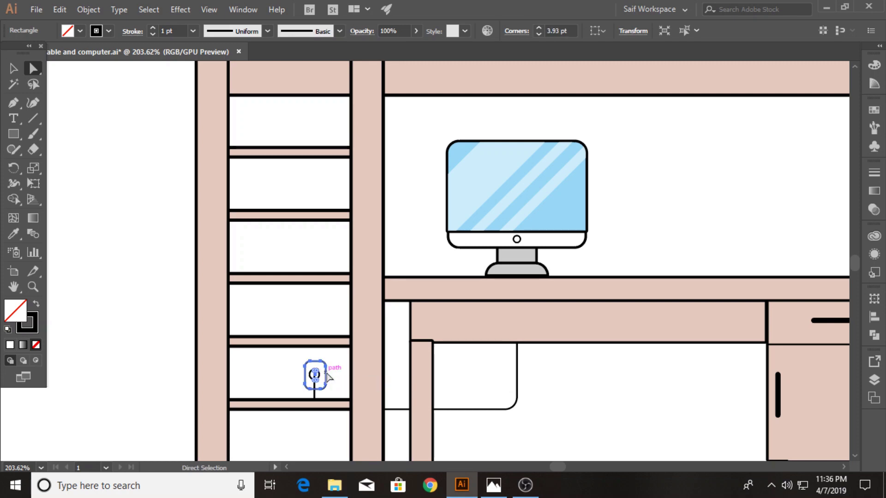
pyautogui.click(13, 70)
pyautogui.moveTo(317, 375); pyautogui.dragTo(316, 372)
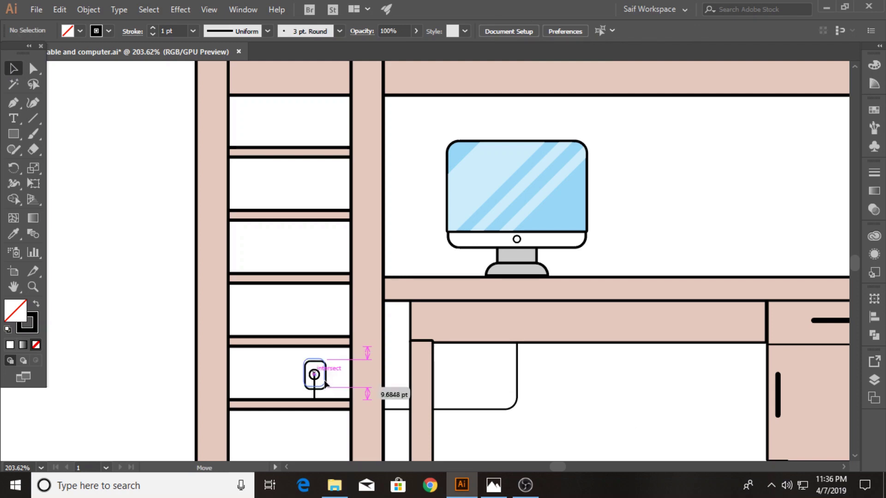
pyautogui.click(436, 398)
pyautogui.click(32, 286)
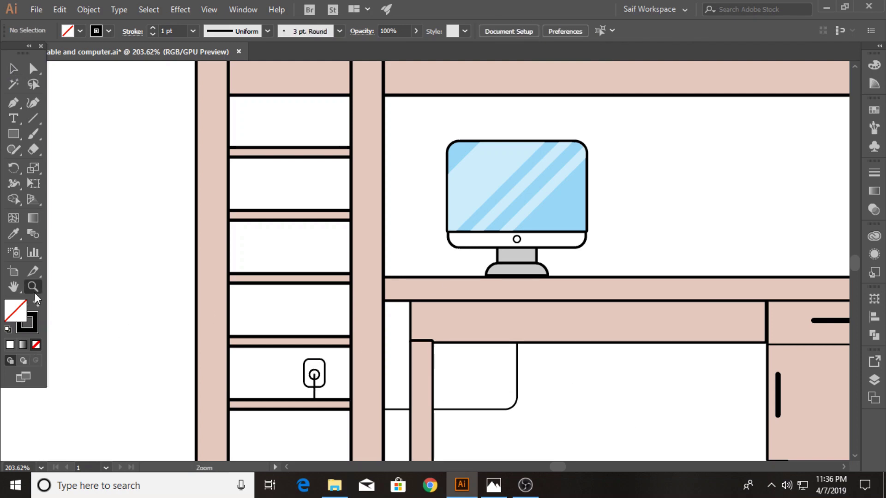
pyautogui.moveTo(689, 291); pyautogui.dragTo(577, 287)
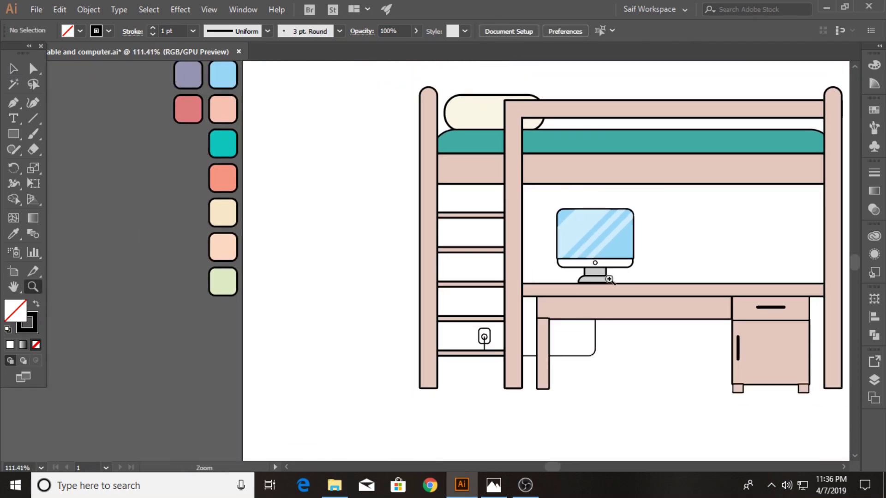
# Select the bed posts, ladder and bed top and stretch them upward to make the bed taller
pyautogui.click(14, 69)
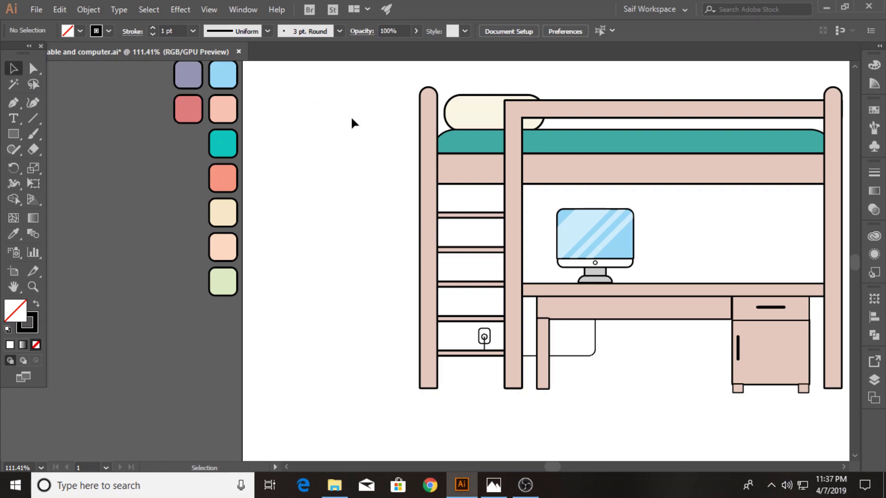
pyautogui.moveTo(375, 84); pyautogui.dragTo(254, 148)
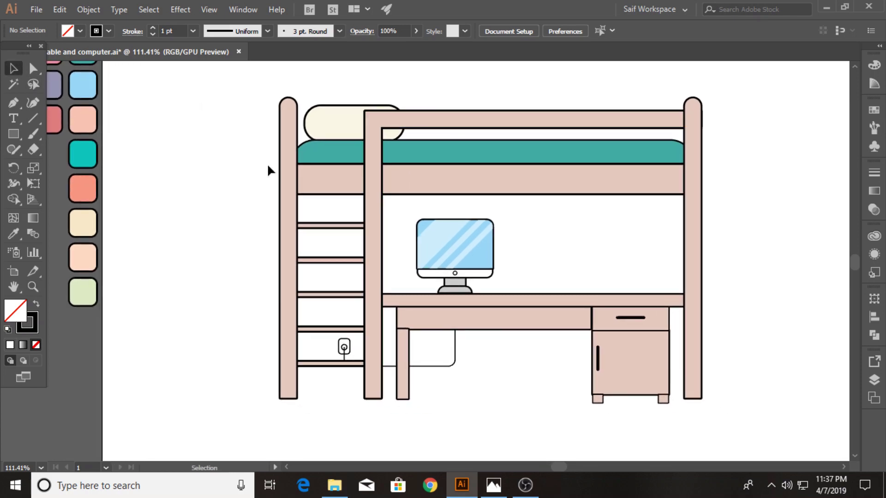
pyautogui.moveTo(247, 87); pyautogui.dragTo(328, 390)
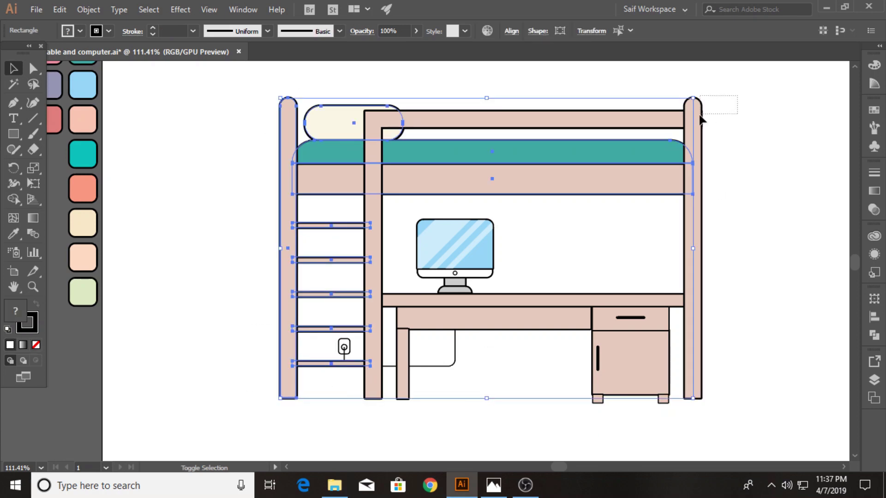
pyautogui.moveTo(737, 95); pyautogui.dragTo(662, 130)
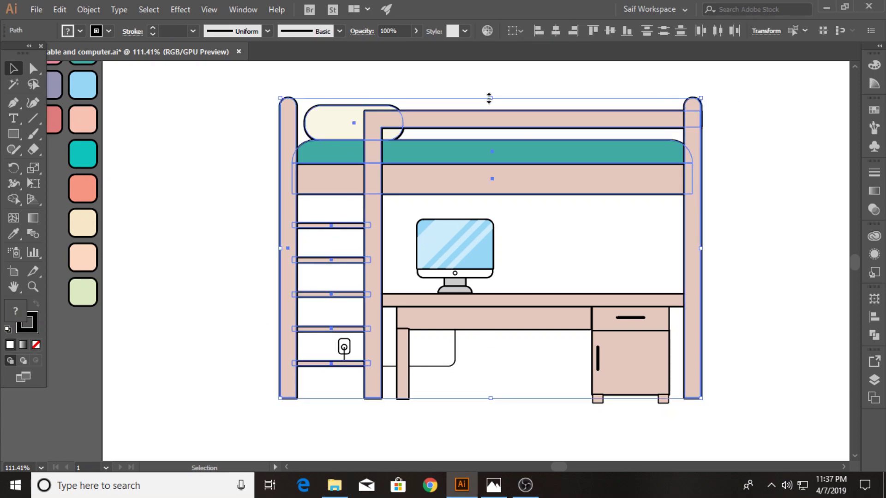
pyautogui.moveTo(487, 98)
pyautogui.mouseDown()
pyautogui.moveTo(492, 74)
pyautogui.moveTo(490, 104)
pyautogui.moveTo(491, 95)
pyautogui.mouseUp()
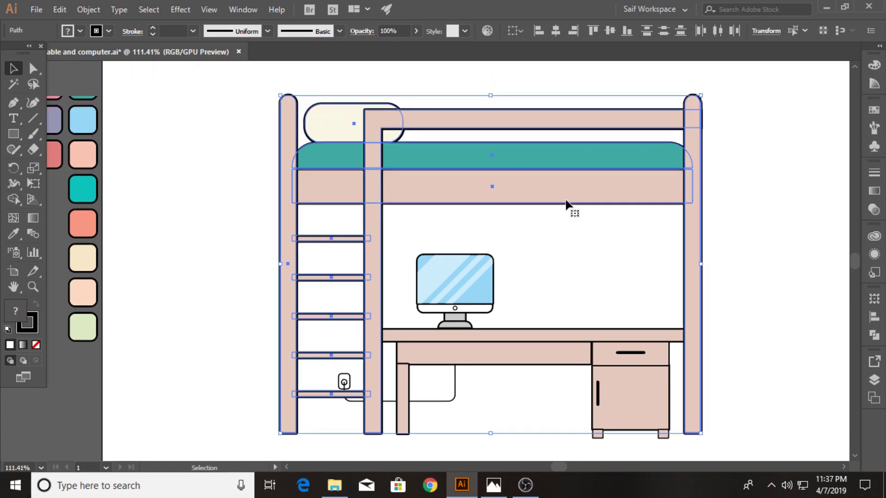
pyautogui.click(610, 265)
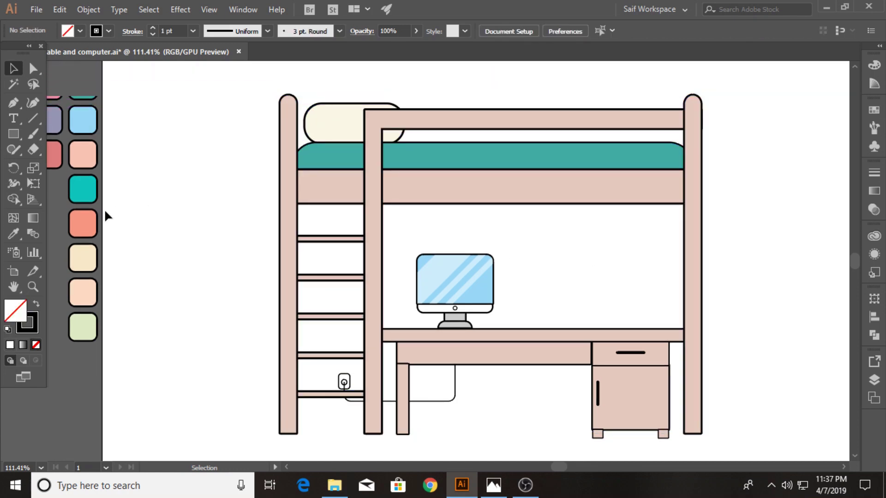
pyautogui.click(33, 286)
pyautogui.moveTo(286, 237); pyautogui.dragTo(201, 260)
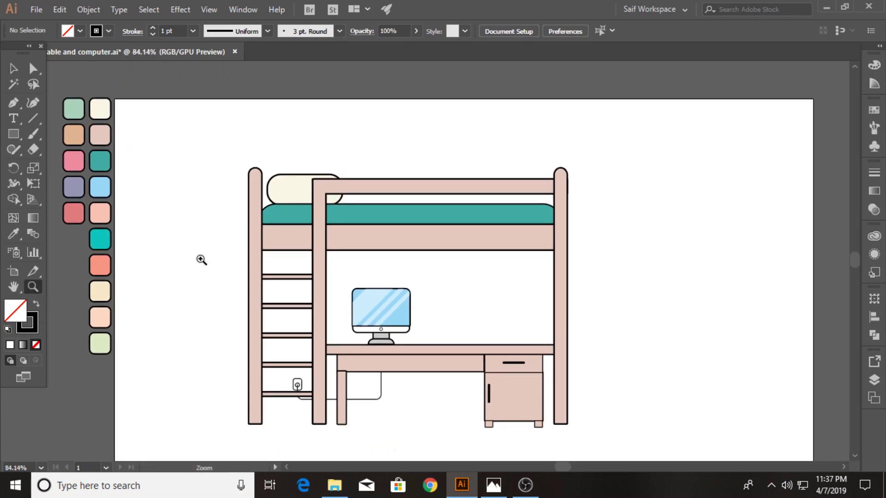
# Draw a rectangle right of the bed and add an inner rectangle with a -10 pt Offset Path
pyautogui.press('m')
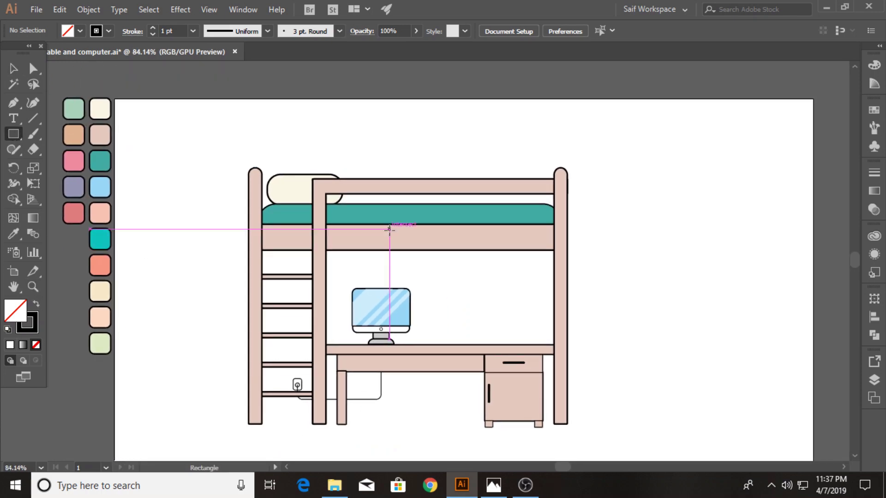
pyautogui.moveTo(645, 168); pyautogui.dragTo(697, 239)
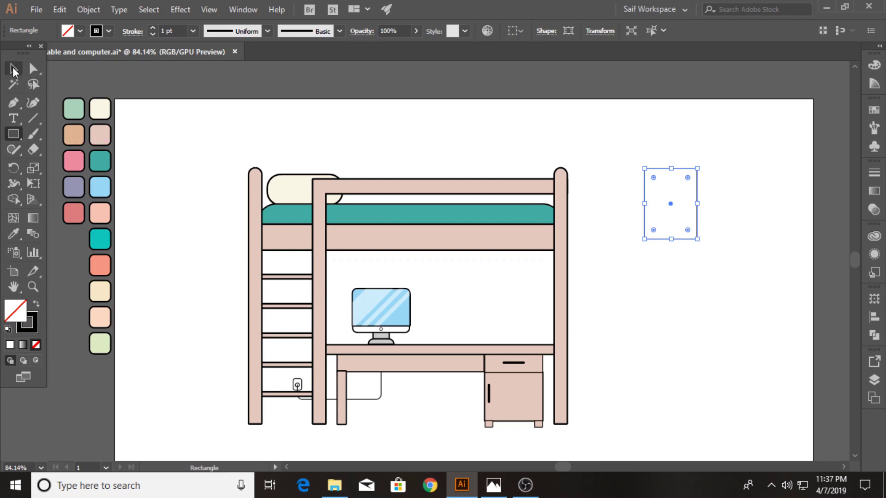
pyautogui.click(14, 68)
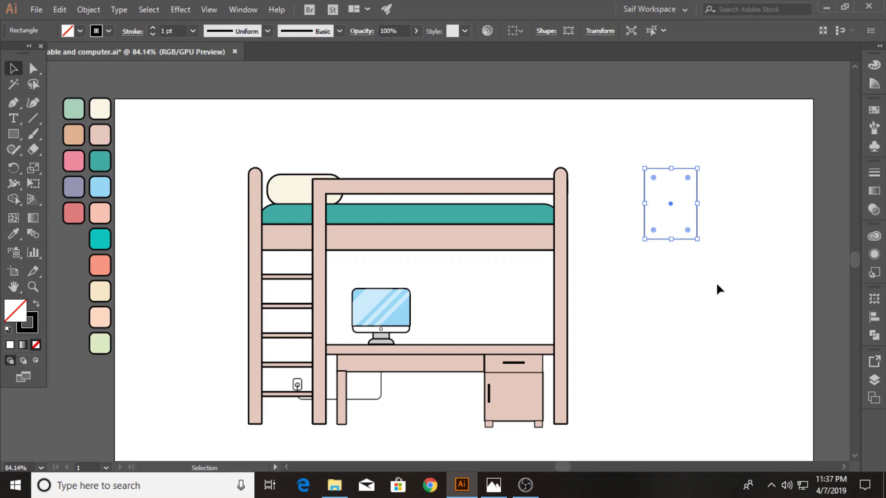
pyautogui.click(76, 11)
pyautogui.moveTo(136, 289)
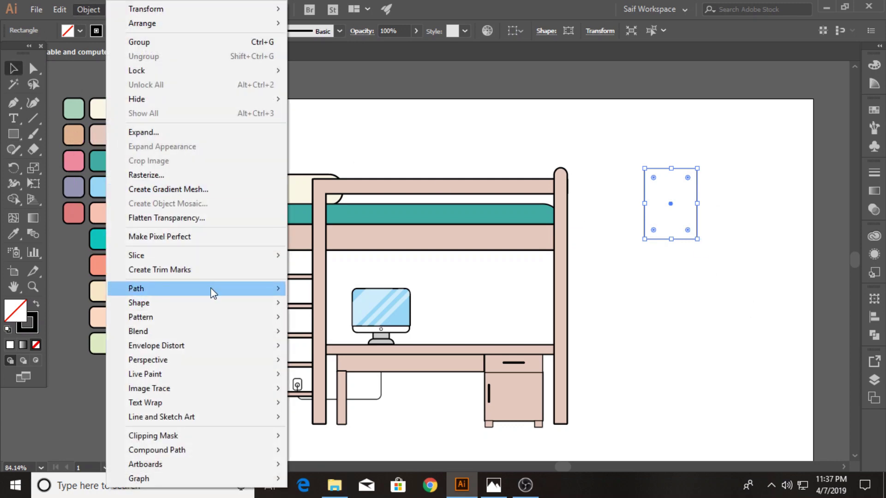
pyautogui.click(322, 329)
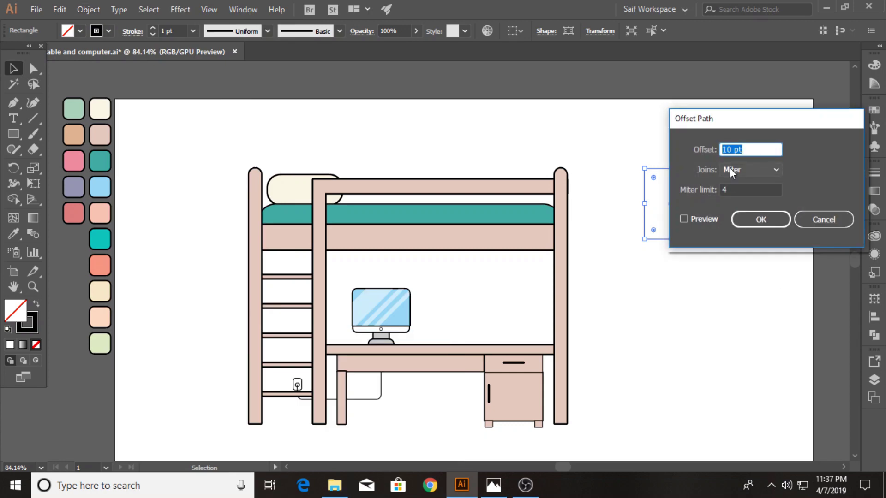
pyautogui.write('-10')
pyautogui.click(686, 219)
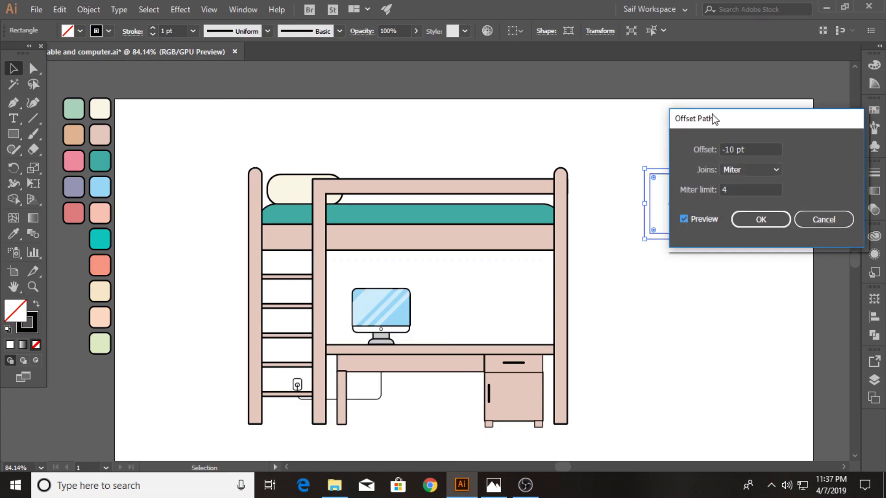
pyautogui.moveTo(714, 119); pyautogui.dragTo(760, 119)
pyautogui.click(807, 219)
pyautogui.click(756, 259)
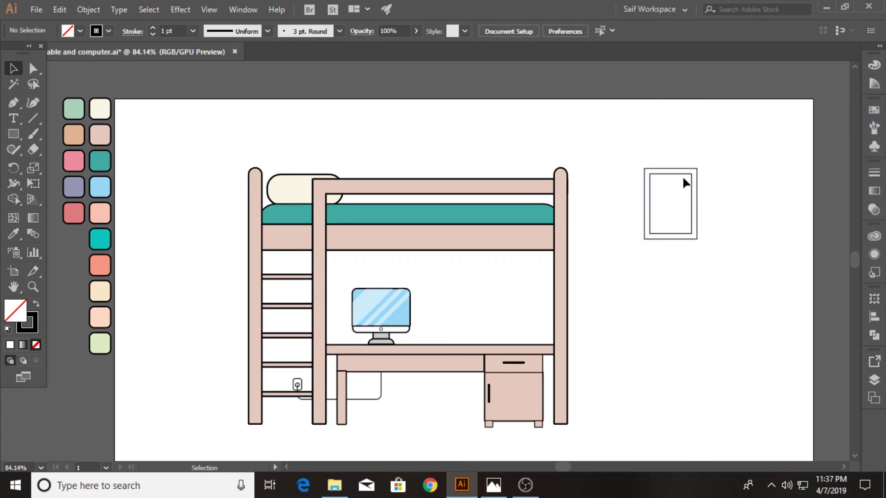
# Fill the inner rectangle with the pink swatch and set its stroke to None
pyautogui.click(692, 193)
pyautogui.click(11, 238)
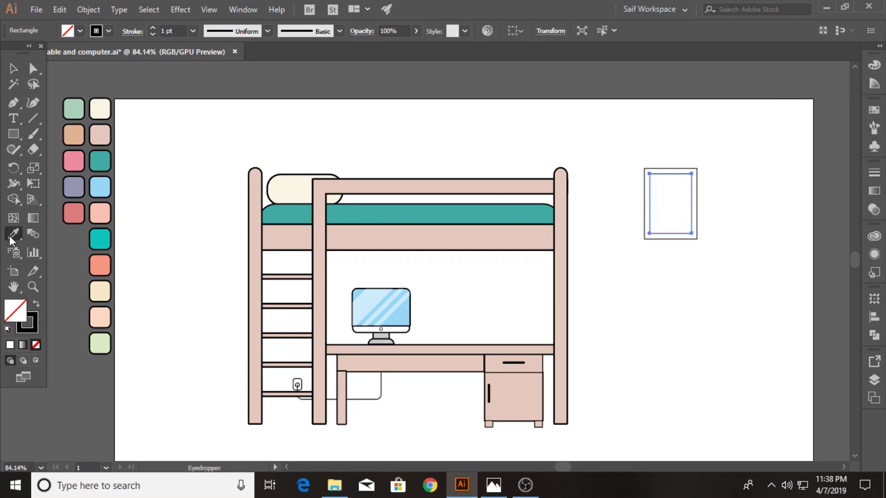
pyautogui.click(99, 208)
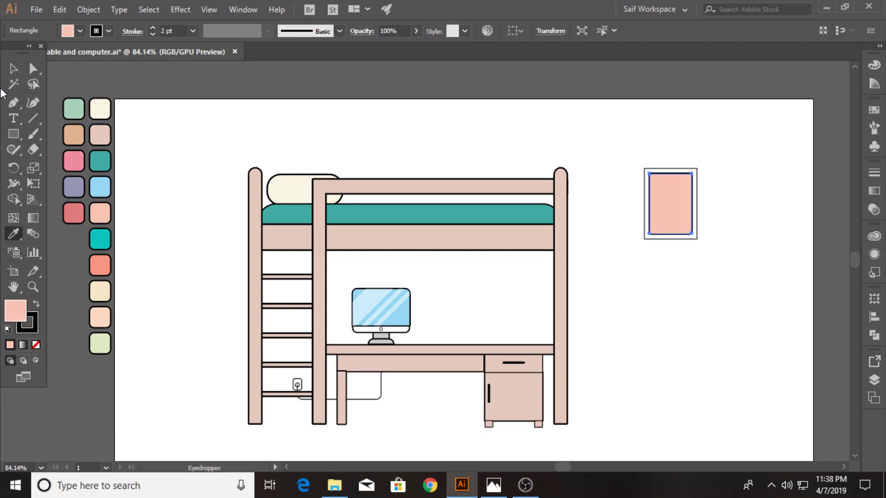
pyautogui.press('v')
pyautogui.click(97, 32)
pyautogui.click(11, 55)
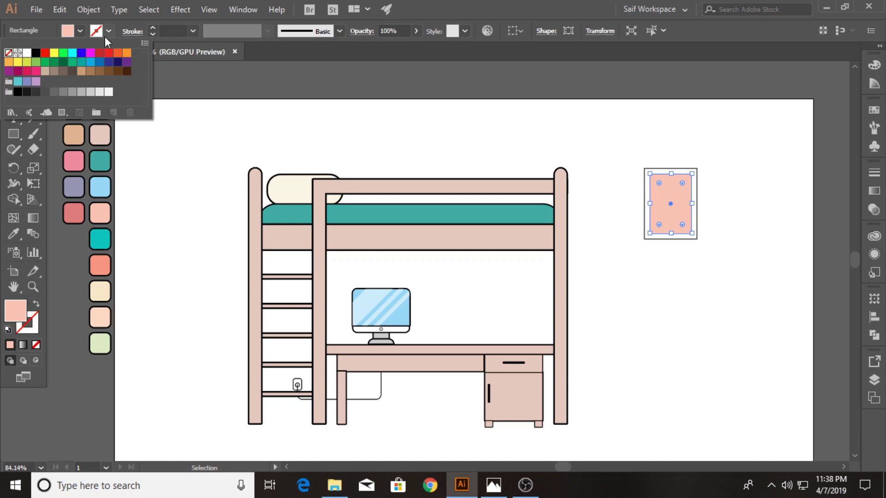
pyautogui.moveTo(674, 161); pyautogui.dragTo(692, 201)
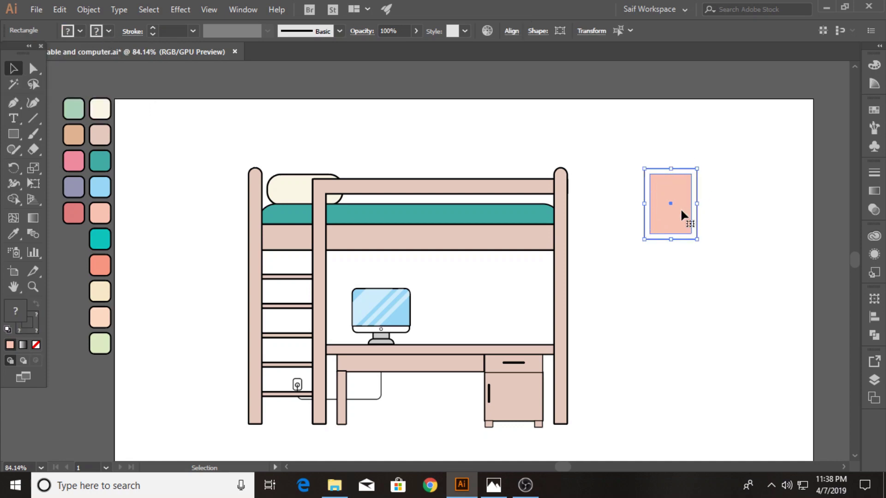
pyautogui.click(641, 274)
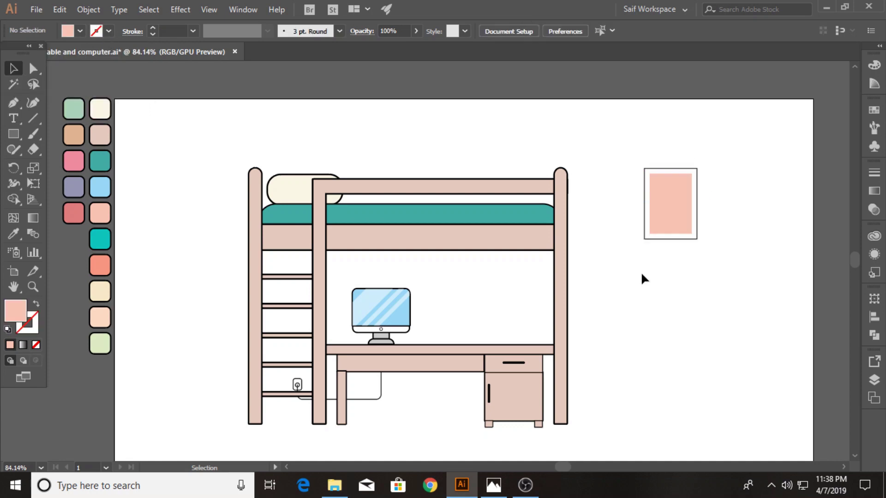
pyautogui.click(374, 297)
pyautogui.click(657, 264)
# Make thin stripe rectangles with a 30% white fill, rotated about 45 degrees
pyautogui.click(13, 135)
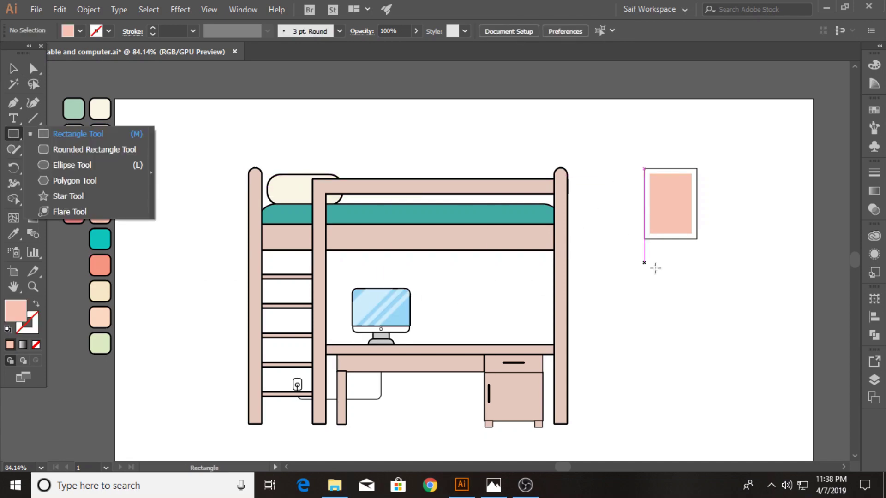
pyautogui.moveTo(621, 270); pyautogui.dragTo(641, 367)
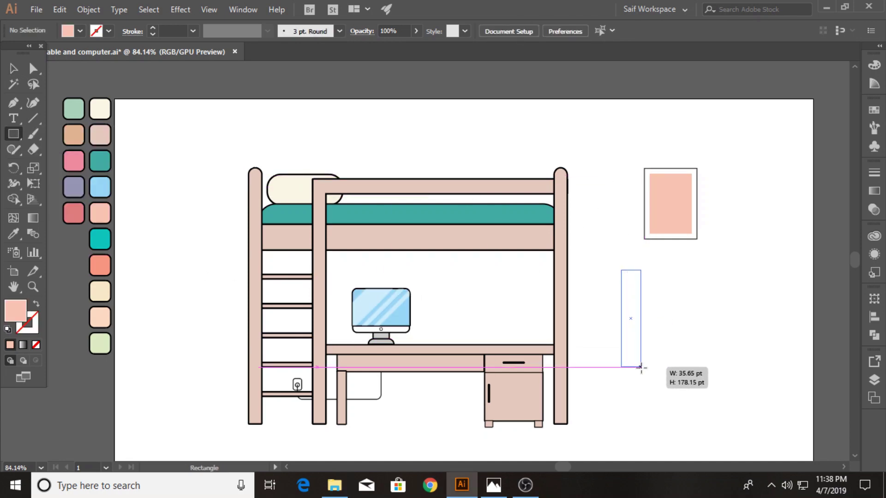
pyautogui.press('v')
pyautogui.moveTo(639, 342)
pyautogui.mouseDown()
pyautogui.moveTo(665, 342)
pyautogui.moveTo(655, 318)
pyautogui.moveTo(672, 339)
pyautogui.moveTo(665, 318)
pyautogui.mouseUp()
pyautogui.hotkey('ctrl', 'z')
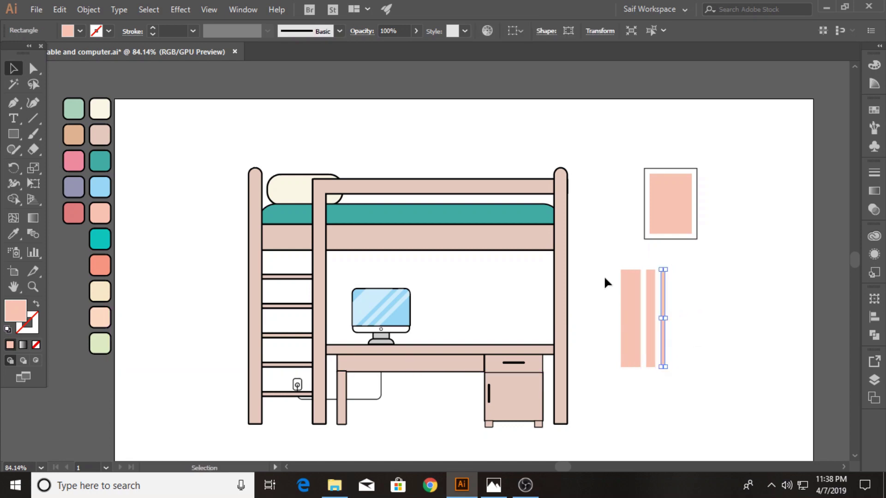
pyautogui.moveTo(605, 279); pyautogui.dragTo(674, 355)
pyautogui.press('i')
pyautogui.click(383, 298)
pyautogui.click(23, 71)
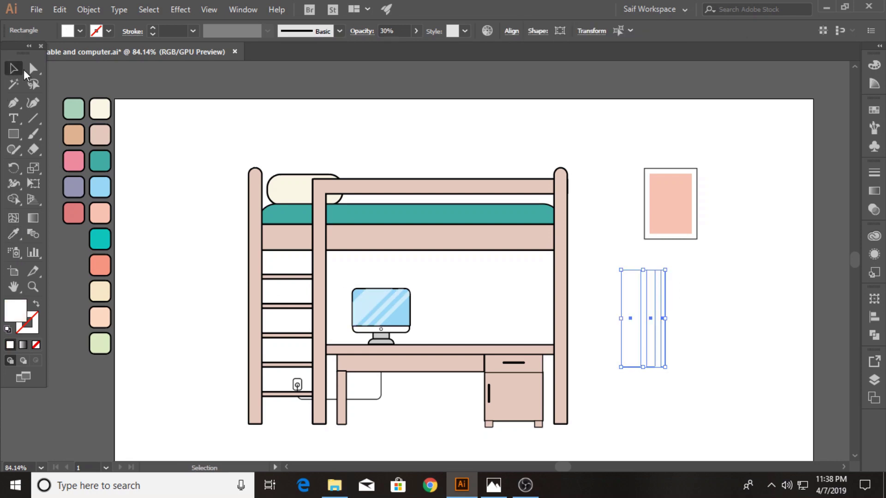
pyautogui.moveTo(675, 274); pyautogui.dragTo(724, 304)
pyautogui.click(726, 311)
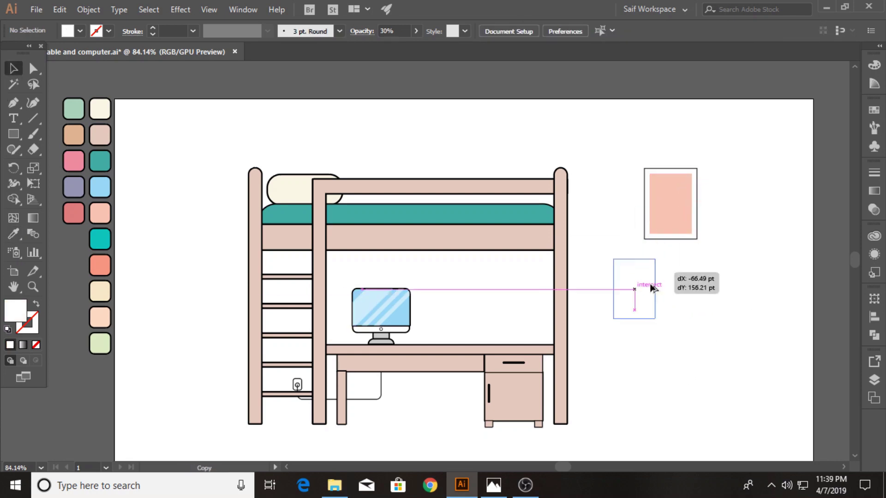
# Trim the stripes with Shape Builder over a pink copy, move them onto the picture, and delete leftovers
pyautogui.keyDown('alt'); pyautogui.moveTo(694, 189); pyautogui.dragTo(664, 302); pyautogui.keyUp('alt')
pyautogui.moveTo(684, 367)
pyautogui.mouseDown()
pyautogui.moveTo(614, 295)
pyautogui.moveTo(683, 312)
pyautogui.mouseUp()
pyautogui.click(14, 200)
pyautogui.moveTo(593, 319); pyautogui.dragTo(638, 363)
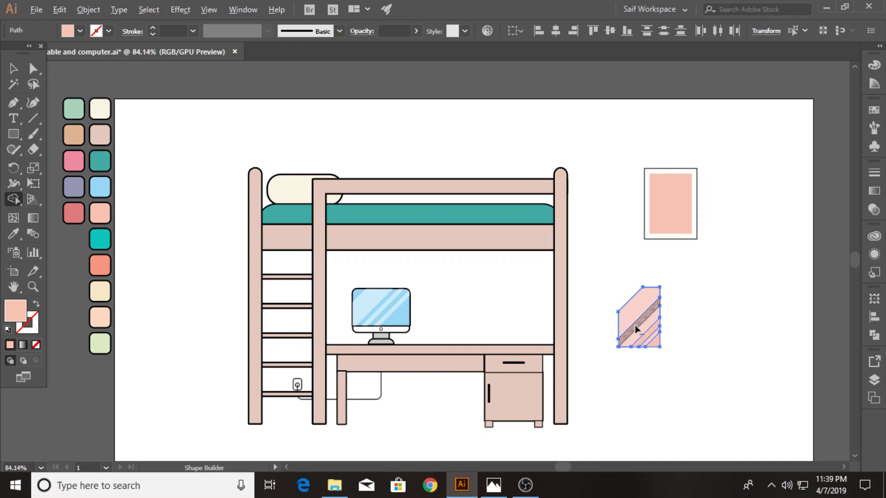
pyautogui.click(13, 69)
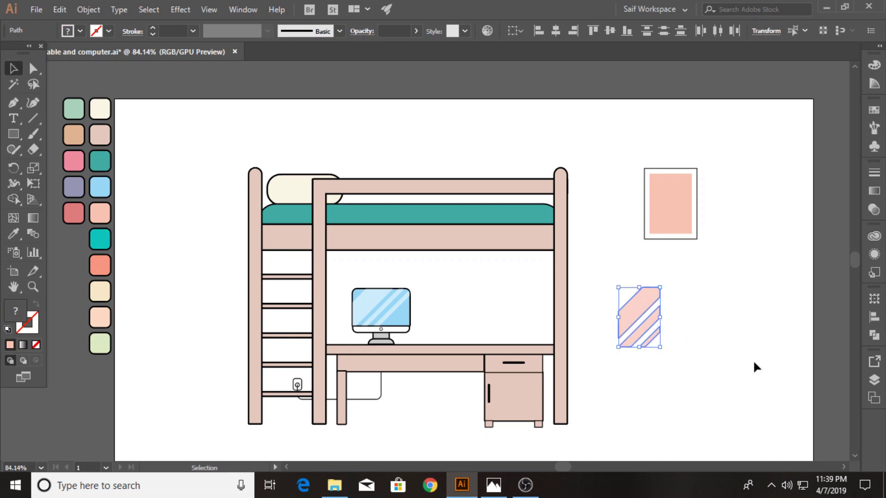
pyautogui.click(752, 360)
pyautogui.click(648, 325)
pyautogui.keyDown('shift'); pyautogui.click(654, 341); pyautogui.keyUp('shift')
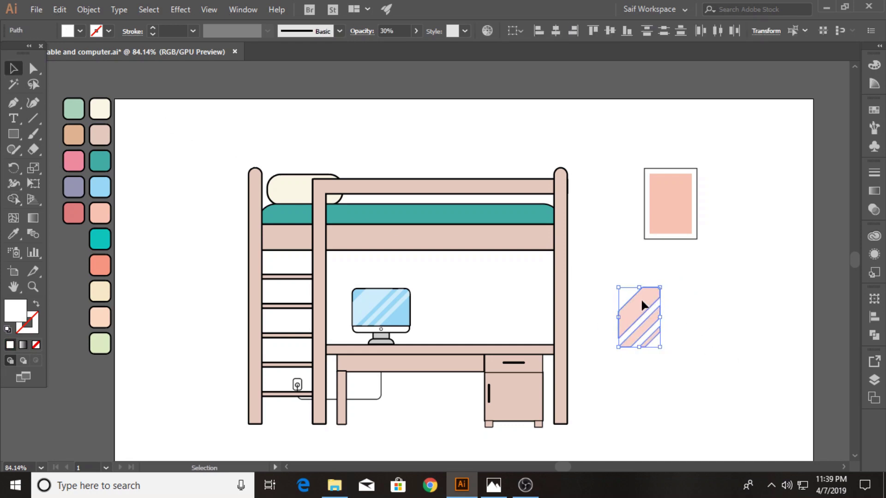
pyautogui.moveTo(641, 303); pyautogui.dragTo(675, 193)
pyautogui.moveTo(613, 277); pyautogui.dragTo(676, 368)
pyautogui.press('Delete')
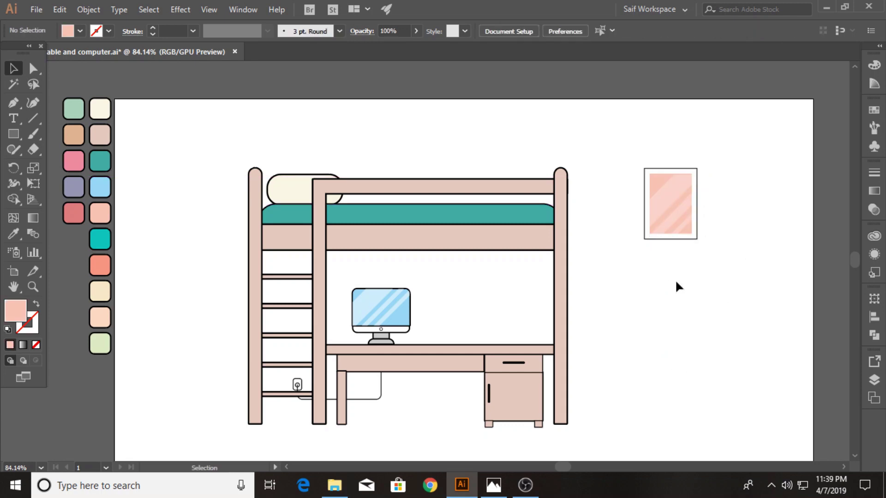
# Duplicate the framed picture and give the copy a light blue panel with no outline
pyautogui.keyDown('alt'); pyautogui.moveTo(669, 203); pyautogui.dragTo(731, 208); pyautogui.keyUp('alt')
pyautogui.click(726, 185)
pyautogui.press('i')
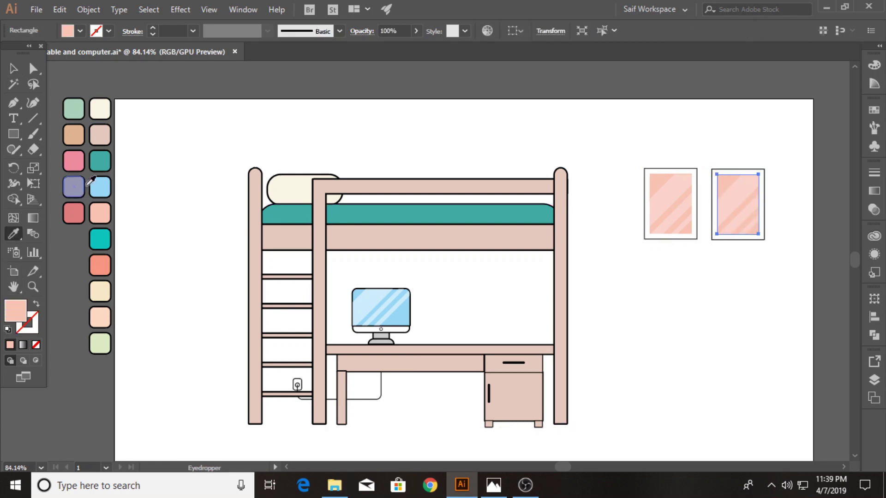
pyautogui.click(101, 196)
pyautogui.click(13, 69)
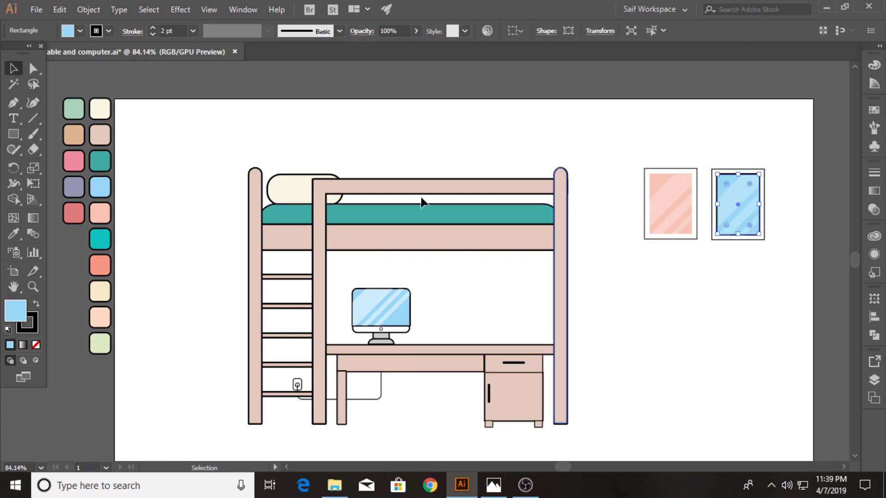
pyautogui.click(109, 31)
pyautogui.click(8, 52)
pyautogui.click(13, 68)
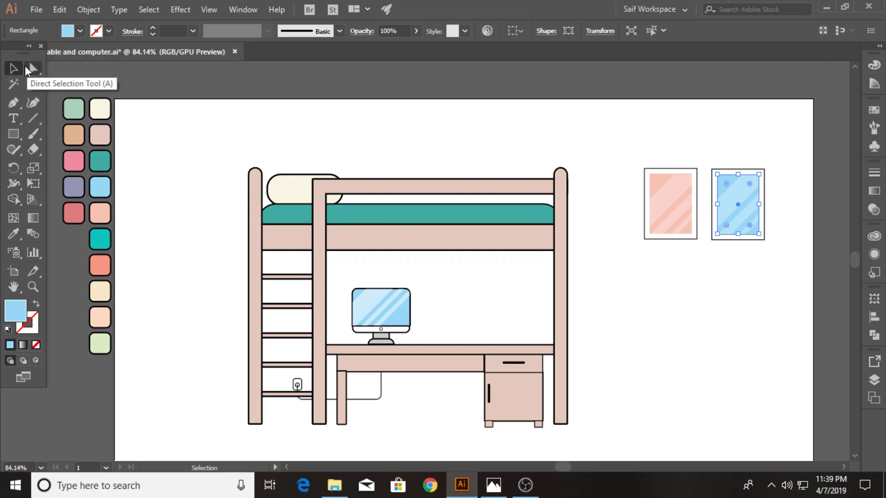
# Move both framed pictures onto the wall beside the monitor and shrink them to fit
pyautogui.moveTo(633, 153); pyautogui.dragTo(756, 250)
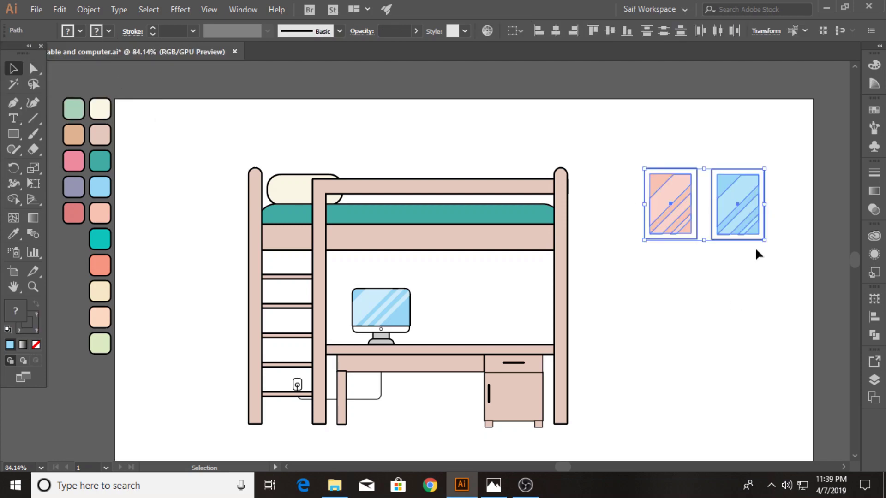
pyautogui.moveTo(686, 192); pyautogui.dragTo(332, 278)
pyautogui.moveTo(409, 325); pyautogui.dragTo(356, 270)
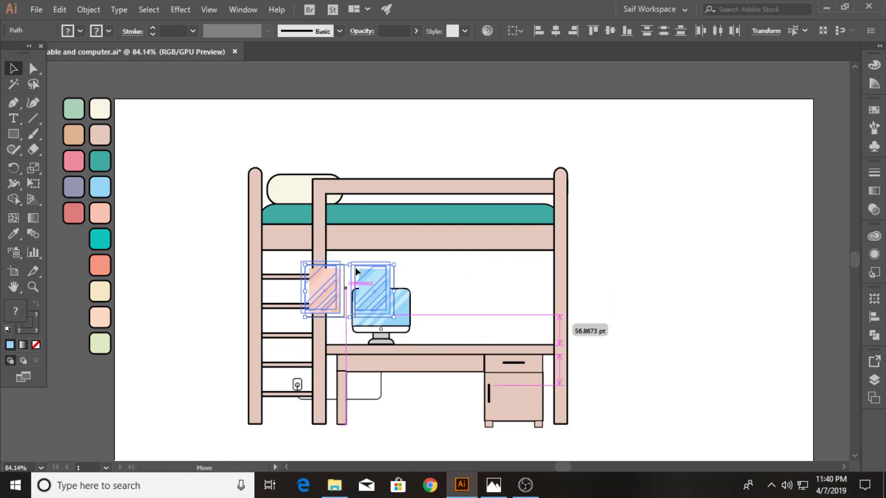
pyautogui.press('a')
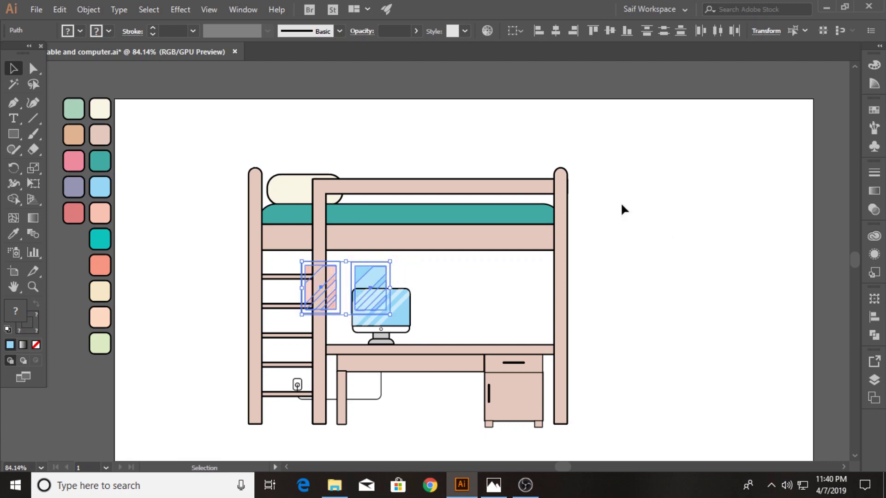
pyautogui.click(631, 249)
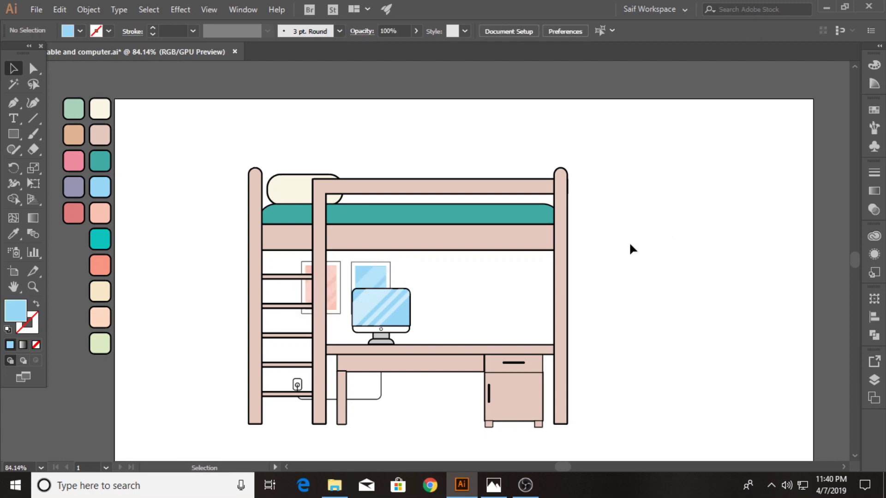
# Draw a long thin shelf bar on the wall under the bed with slightly rounded corners
pyautogui.click(32, 286)
pyautogui.moveTo(514, 328); pyautogui.dragTo(581, 328)
pyautogui.press('m')
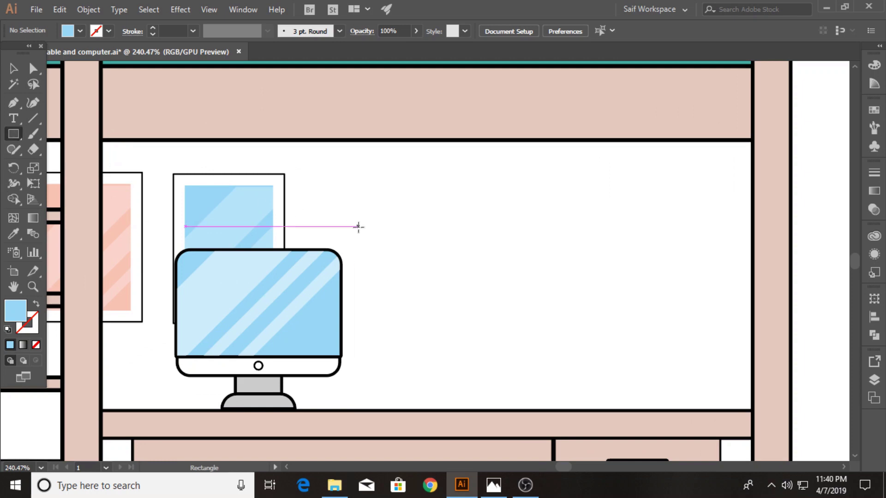
pyautogui.moveTo(333, 231); pyautogui.dragTo(723, 245)
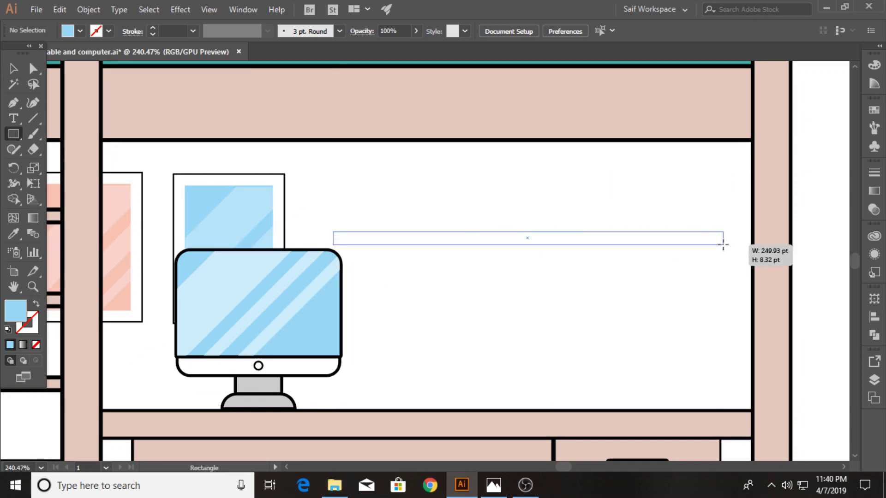
pyautogui.press('a')
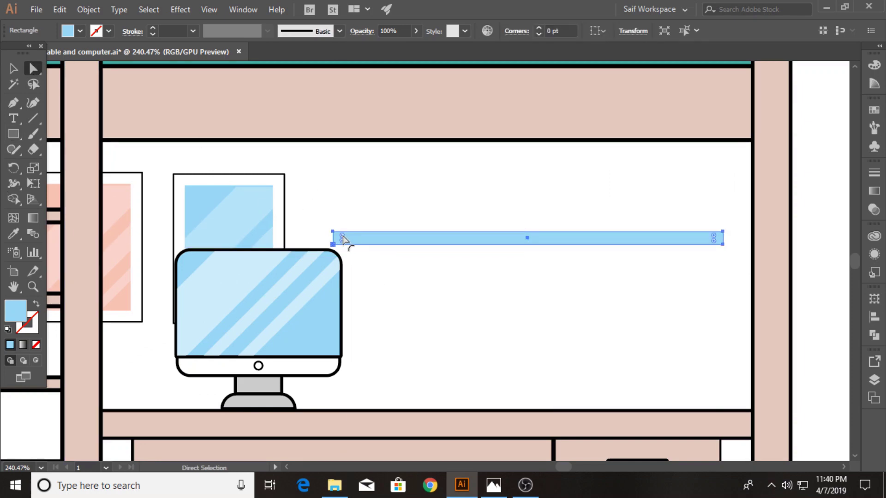
pyautogui.moveTo(342, 236); pyautogui.dragTo(341, 239)
# Copy the top band's pink fill and black outline onto the shelf bar with the Eyedropper
pyautogui.click(326, 218)
pyautogui.click(14, 68)
pyautogui.hotkey('ctrl', 'z')
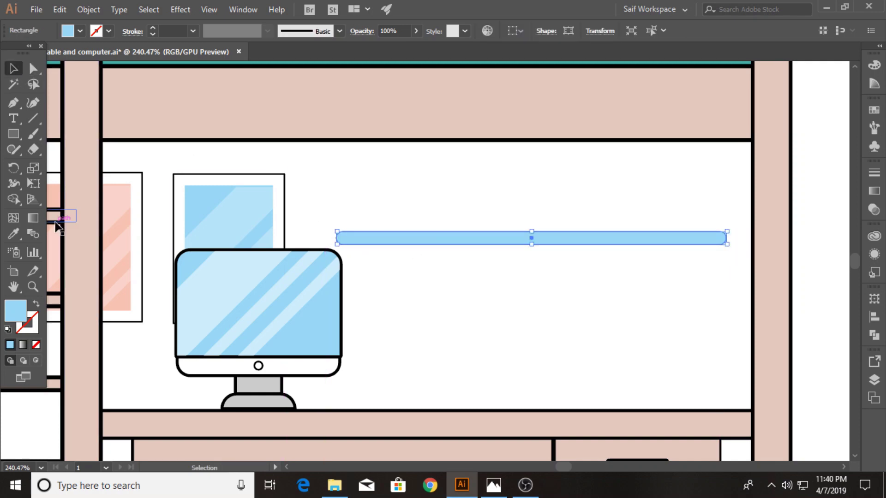
pyautogui.press('i')
pyautogui.click(107, 105)
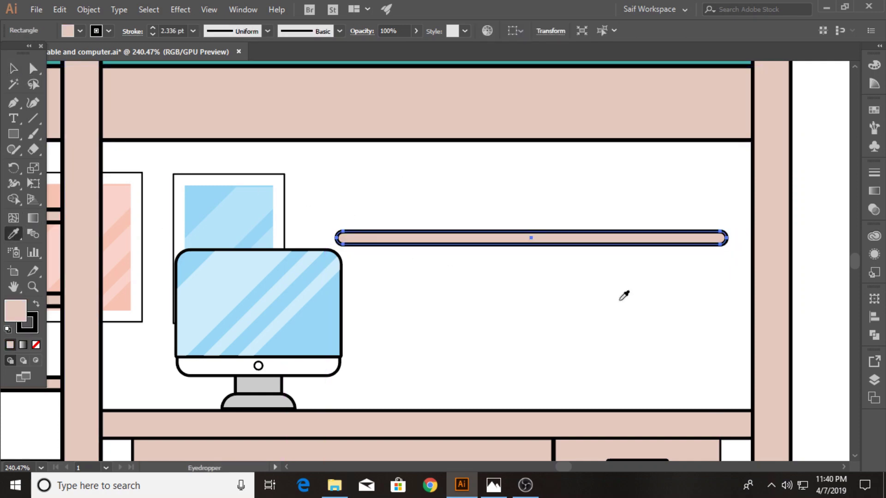
pyautogui.click(13, 133)
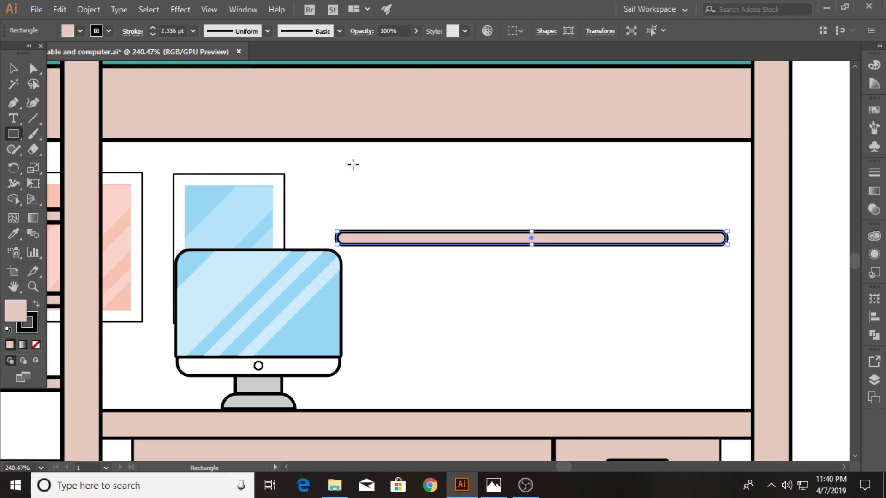
# Make three upright binders with small dot labels on the shelf's left end
pyautogui.moveTo(357, 155); pyautogui.dragTo(383, 231)
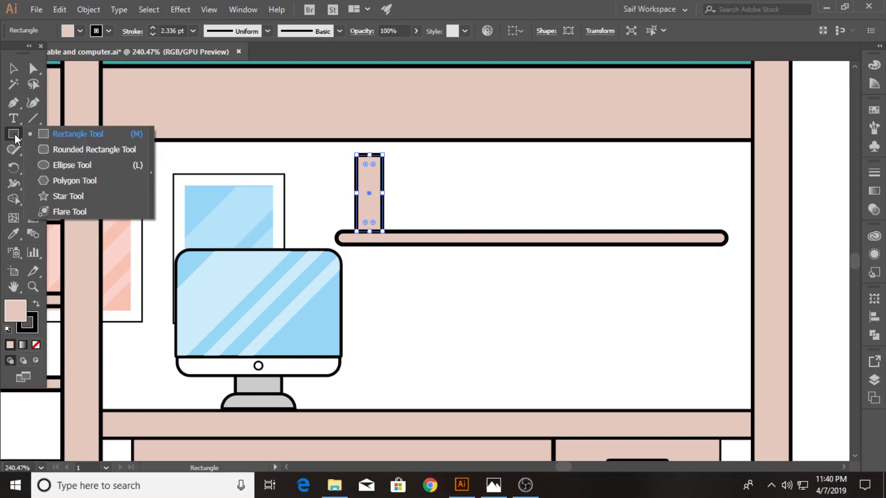
pyautogui.moveTo(20, 136); pyautogui.dragTo(69, 165)
pyautogui.moveTo(369, 172); pyautogui.dragTo(374, 177)
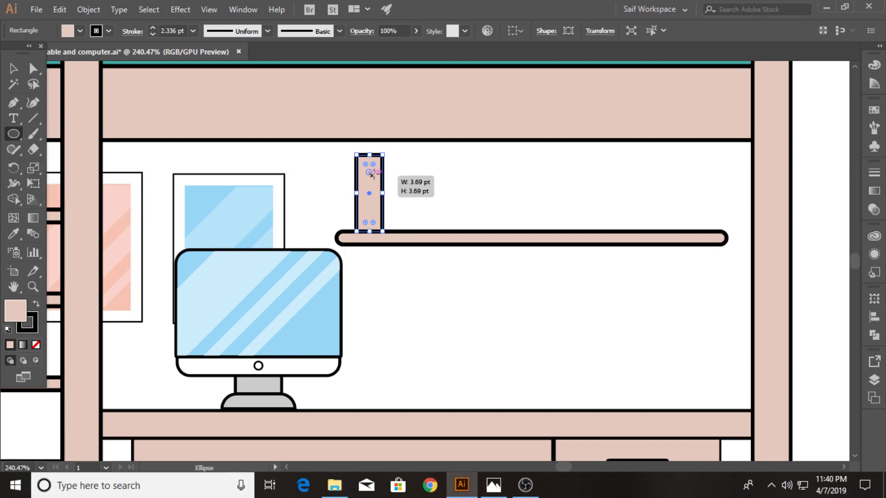
pyautogui.click(12, 68)
pyautogui.moveTo(336, 154)
pyautogui.mouseDown()
pyautogui.moveTo(377, 193)
pyautogui.moveTo(410, 192)
pyautogui.mouseUp()
pyautogui.press('a')
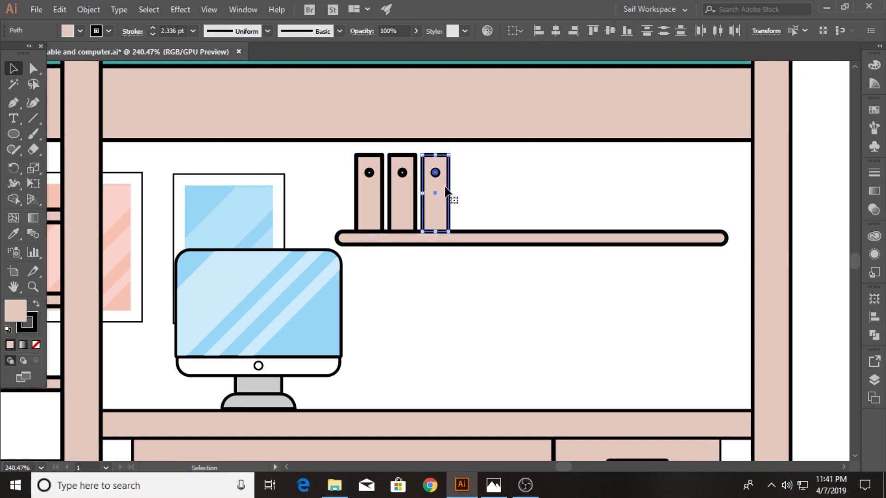
# Turn a binder copy into a flat box on the shelf's right and stack a smaller box on it
pyautogui.moveTo(446, 189); pyautogui.dragTo(621, 190)
pyautogui.moveTo(625, 152)
pyautogui.mouseDown()
pyautogui.moveTo(646, 198)
pyautogui.moveTo(585, 228)
pyautogui.moveTo(560, 206)
pyautogui.moveTo(613, 219)
pyautogui.mouseUp()
pyautogui.click(609, 225)
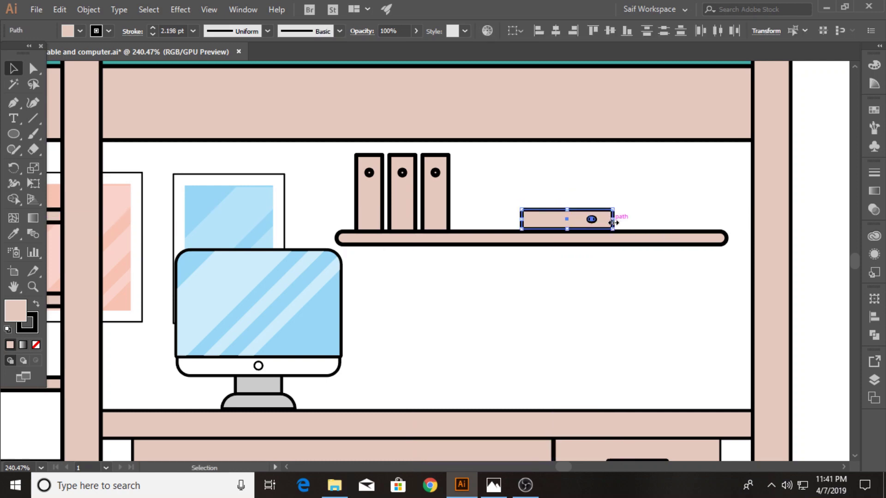
pyautogui.moveTo(556, 218)
pyautogui.mouseDown()
pyautogui.moveTo(558, 196)
pyautogui.moveTo(558, 219)
pyautogui.moveTo(568, 192)
pyautogui.moveTo(598, 201)
pyautogui.mouseUp()
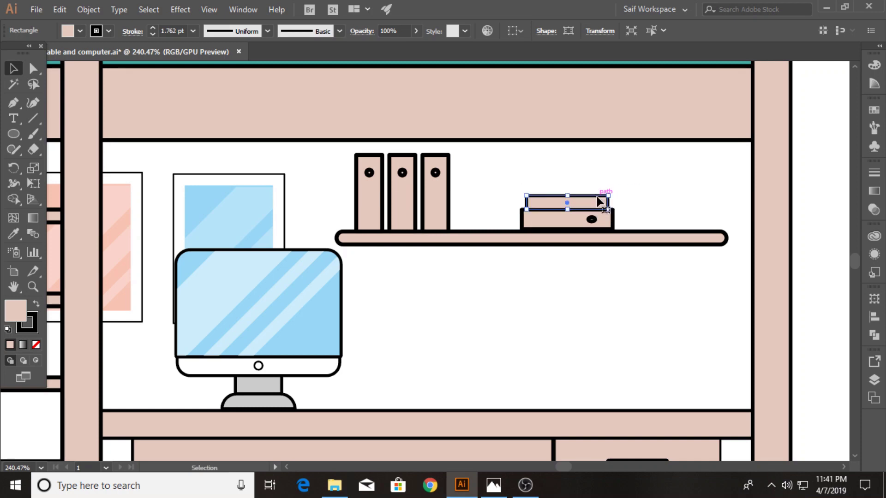
pyautogui.click(579, 182)
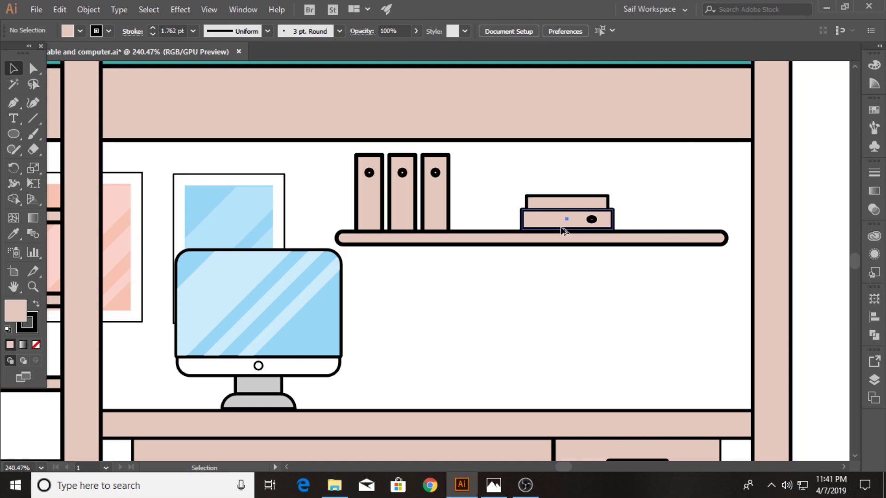
pyautogui.moveTo(563, 231)
pyautogui.mouseDown()
pyautogui.moveTo(568, 315)
pyautogui.moveTo(594, 309)
pyautogui.mouseUp()
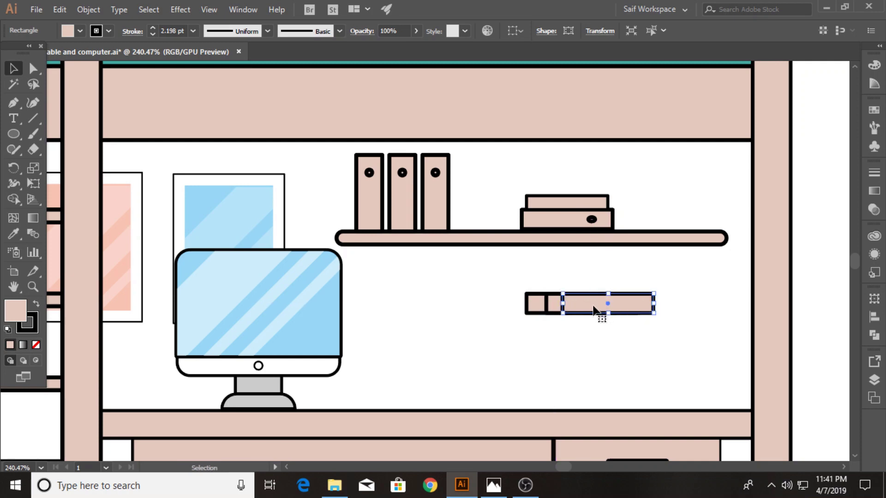
# Make a row of five small book spines, trimming extras with Shape Builder, atop the box stack
pyautogui.hotkey('ctrl', 'd')
pyautogui.hotkey('ctrl', 'd')
pyautogui.moveTo(497, 271); pyautogui.dragTo(640, 313)
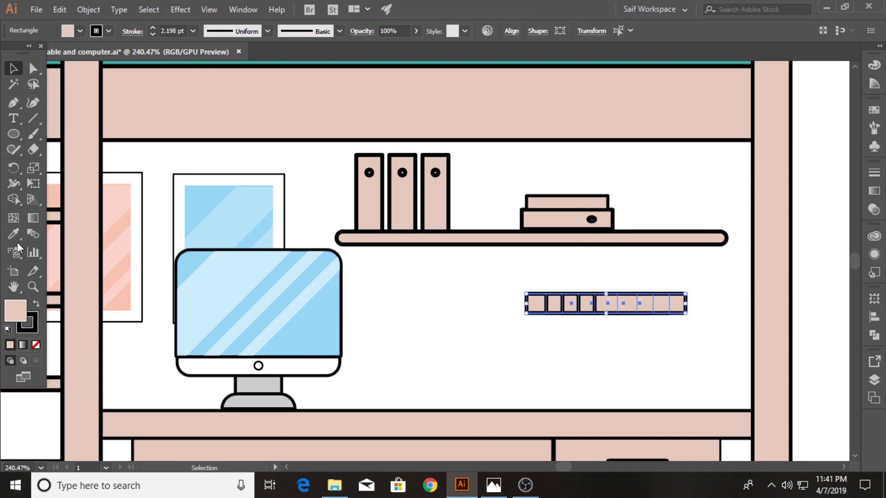
pyautogui.click(13, 199)
pyautogui.keyDown('alt'); pyautogui.moveTo(702, 312); pyautogui.dragTo(631, 315); pyautogui.keyUp('alt')
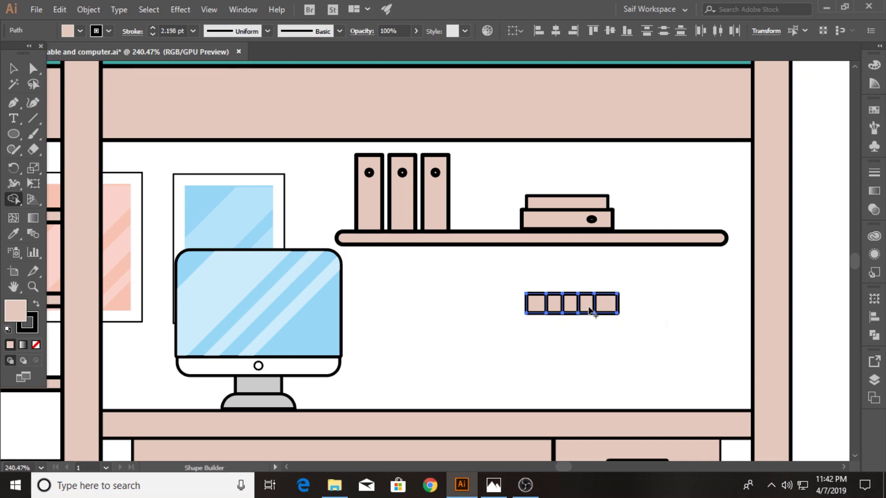
pyautogui.click(18, 69)
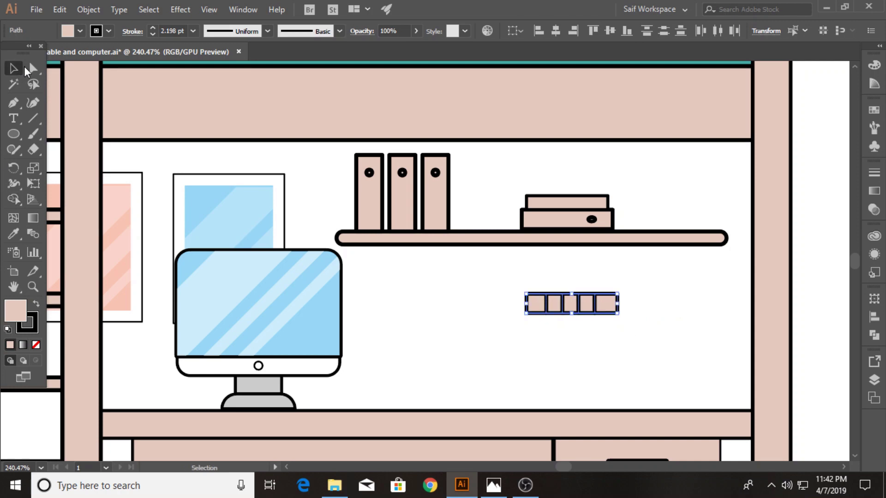
pyautogui.moveTo(568, 311)
pyautogui.mouseDown()
pyautogui.moveTo(574, 178)
pyautogui.moveTo(571, 188)
pyautogui.mouseUp()
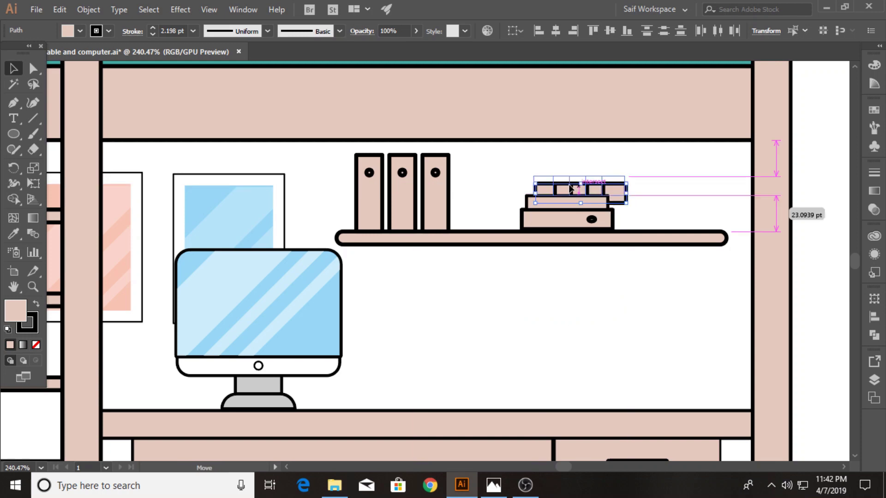
pyautogui.moveTo(570, 188); pyautogui.dragTo(552, 178)
pyautogui.click(593, 286)
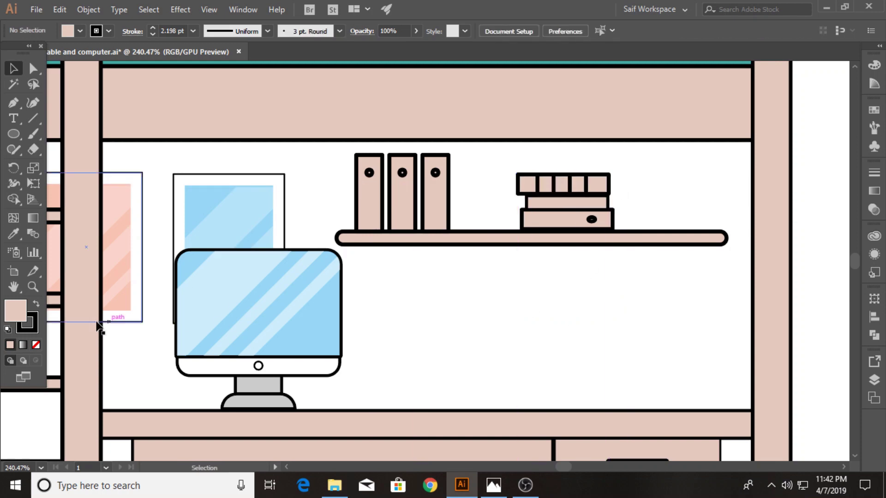
# Shorten the shelf bar by dragging its right end leftward
pyautogui.click(718, 241)
pyautogui.moveTo(728, 229); pyautogui.dragTo(637, 230)
pyautogui.click(621, 285)
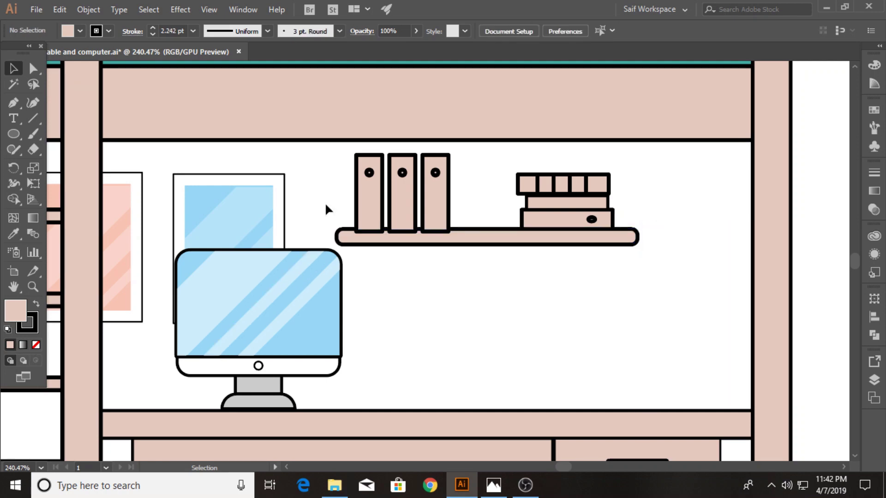
pyautogui.click(473, 237)
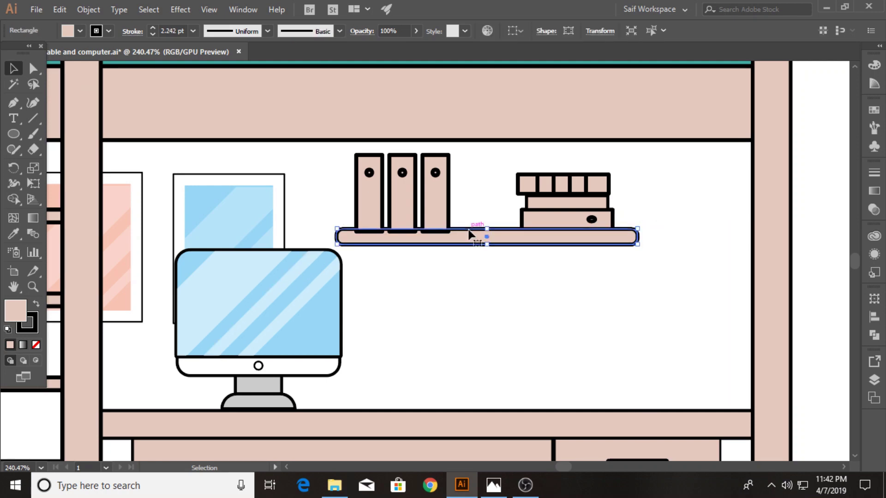
pyautogui.click(478, 286)
pyautogui.moveTo(506, 163); pyautogui.dragTo(641, 223)
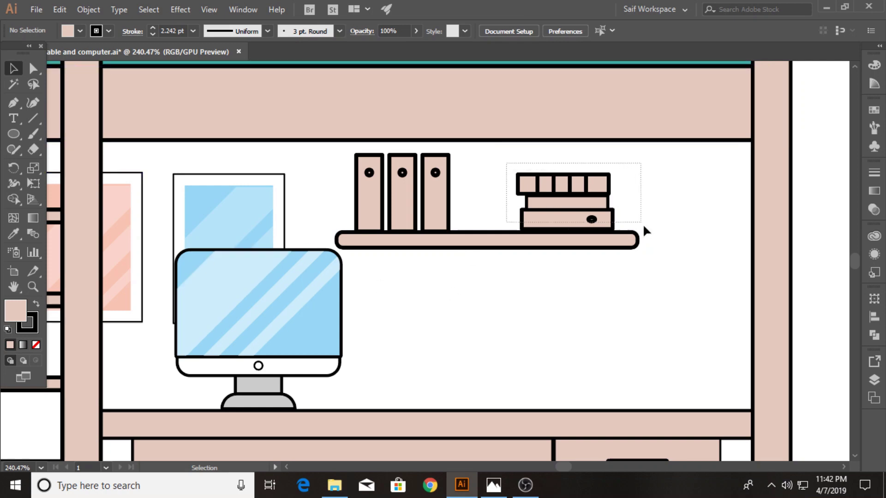
pyautogui.click(627, 222)
# Zoom out on the artboard and save the illustration with Ctrl+S
pyautogui.press('z')
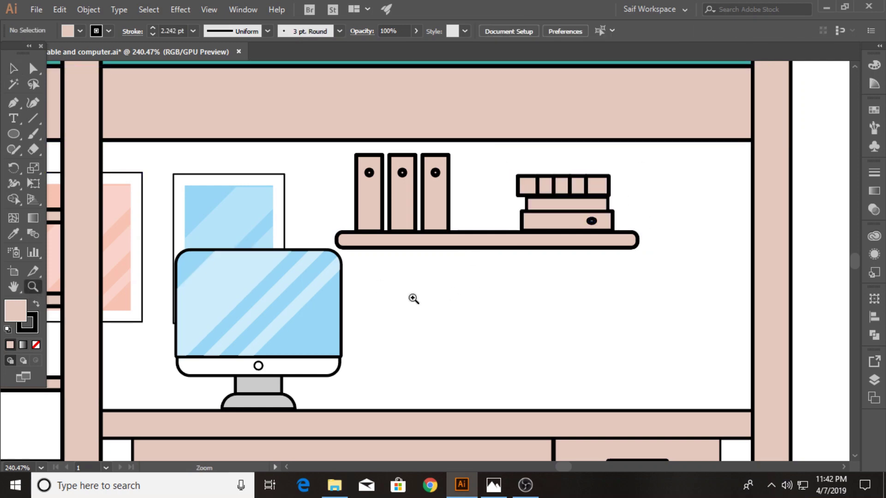
pyautogui.scroll(-2, 413, 299)
pyautogui.scroll(-2, 350, 292)
pyautogui.scroll(-2, 382, 316)
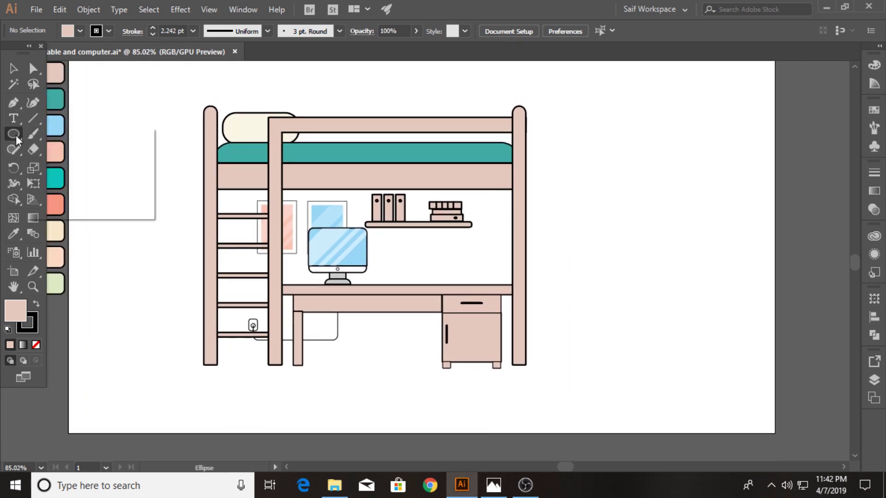
pyautogui.moveTo(16, 135); pyautogui.dragTo(43, 131)
pyautogui.hotkey('ctrl', 's')
# Draw a square right of the bed and round its corners to about 16.57 pt
pyautogui.moveTo(594, 128); pyautogui.dragTo(678, 212)
pyautogui.press('a')
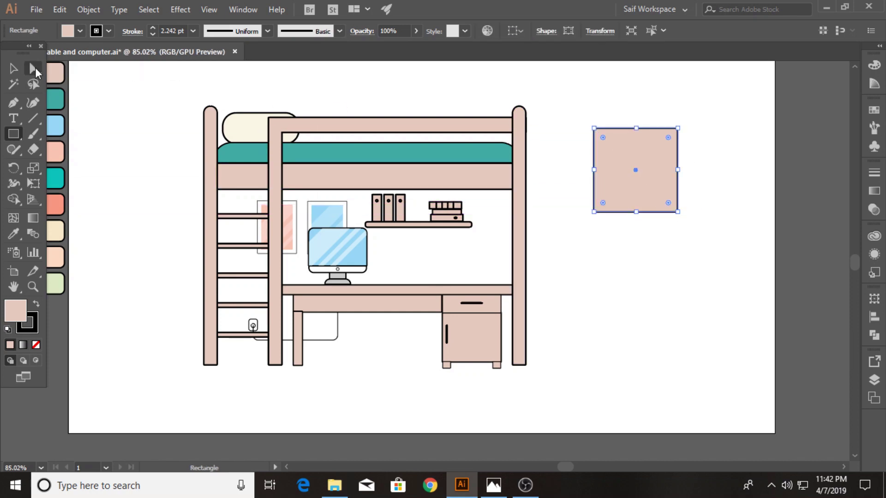
pyautogui.moveTo(602, 137); pyautogui.dragTo(602, 146)
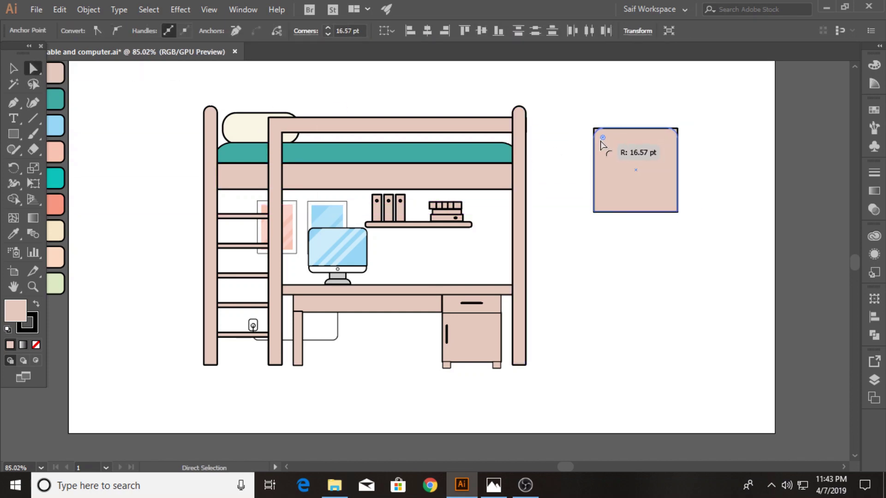
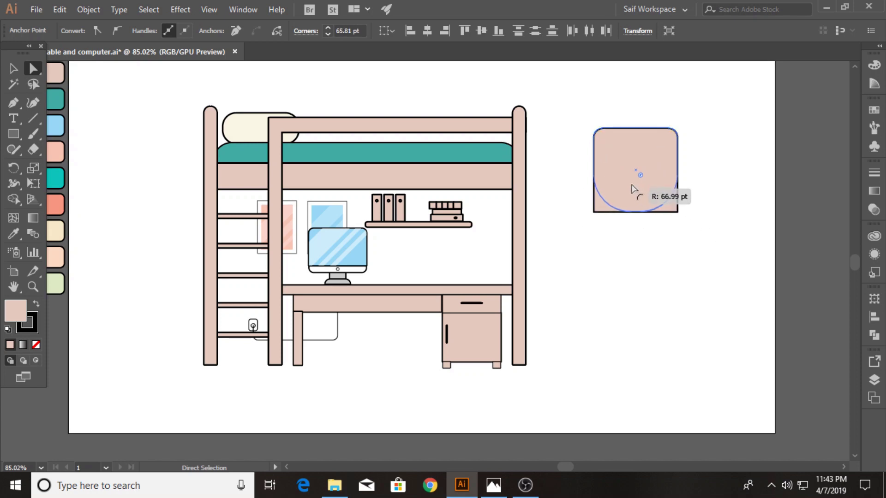
# Round the square's bottom corners into a deep U-shaped curve
pyautogui.moveTo(602, 146); pyautogui.dragTo(625, 188)
pyautogui.click(644, 242)
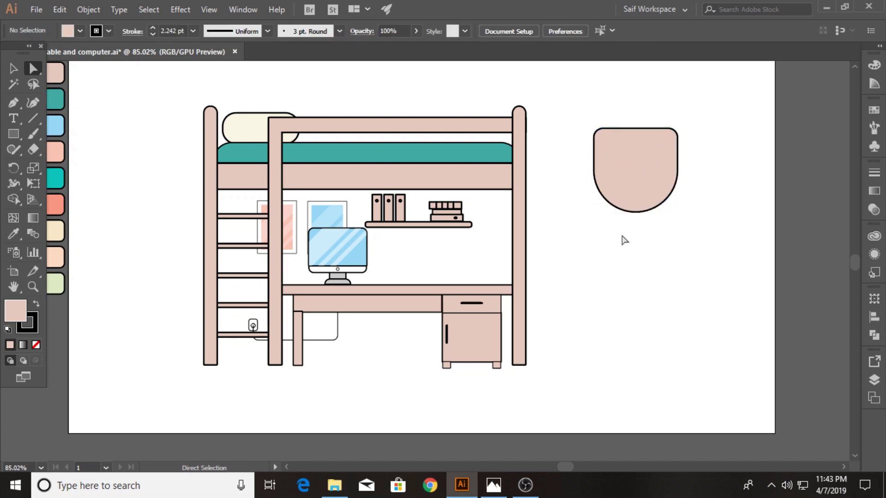
pyautogui.press('m')
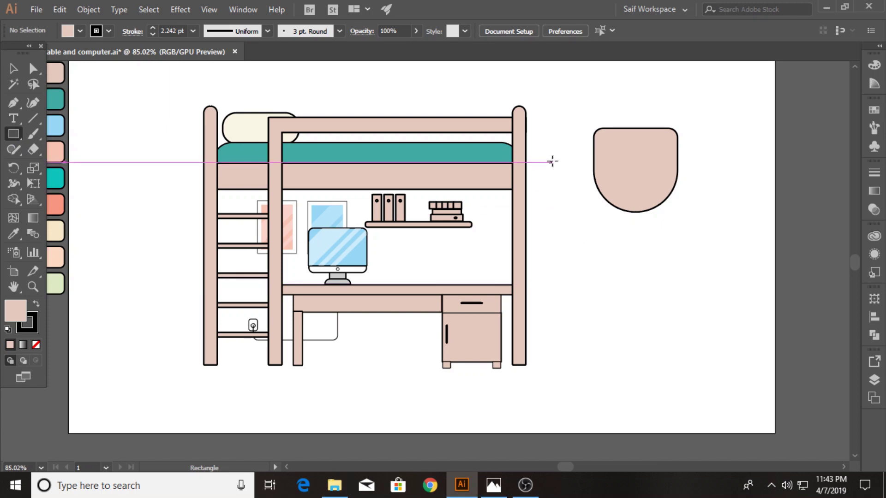
pyautogui.click(551, 162)
pyautogui.click(474, 264)
pyautogui.click(570, 166)
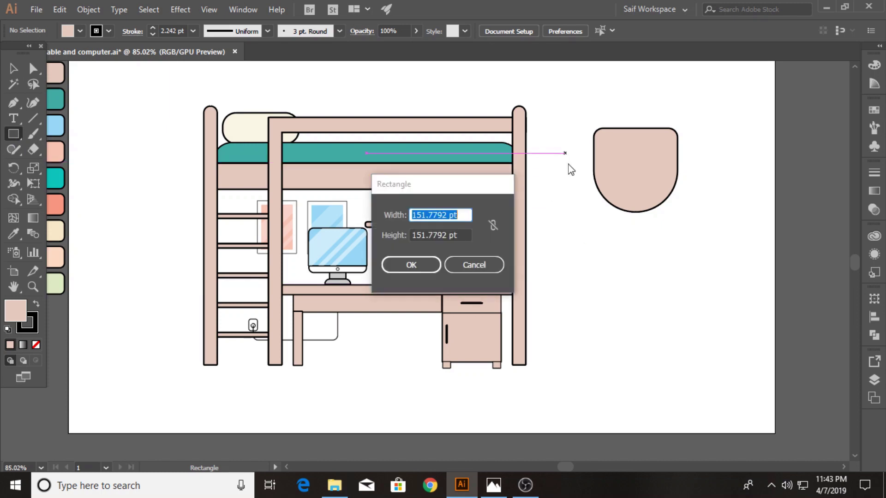
pyautogui.click(477, 263)
# Draw a small rounded-corner tab rectangle and bring it beside the chair back
pyautogui.moveTo(530, 167)
pyautogui.mouseDown()
pyautogui.moveTo(543, 194)
pyautogui.moveTo(599, 185)
pyautogui.moveTo(596, 176)
pyautogui.moveTo(778, 171)
pyautogui.mouseUp()
pyautogui.click(33, 68)
pyautogui.click(13, 68)
pyautogui.click(552, 214)
pyautogui.press('z')
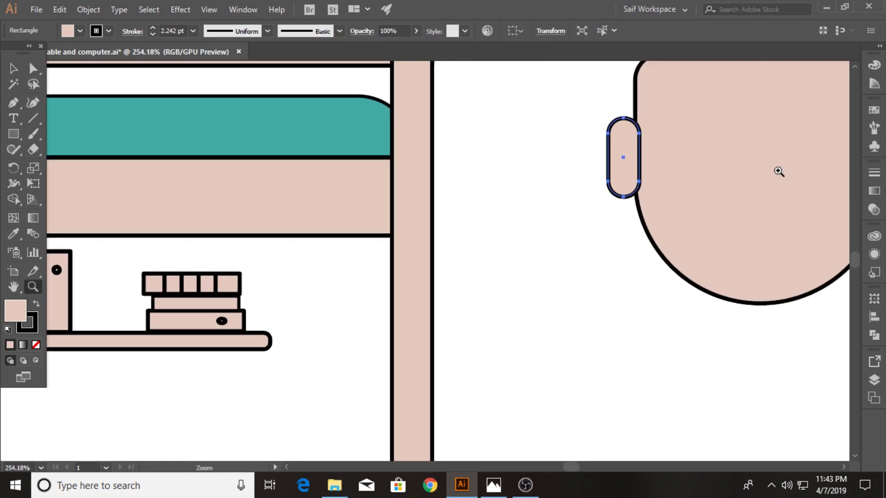
pyautogui.moveTo(658, 173)
pyautogui.mouseDown()
pyautogui.moveTo(468, 237)
pyautogui.moveTo(440, 226)
pyautogui.mouseUp()
# Shorten the tab, fit it against the left edge, and add a tall stem rectangle below
pyautogui.press('v')
pyautogui.click(367, 243)
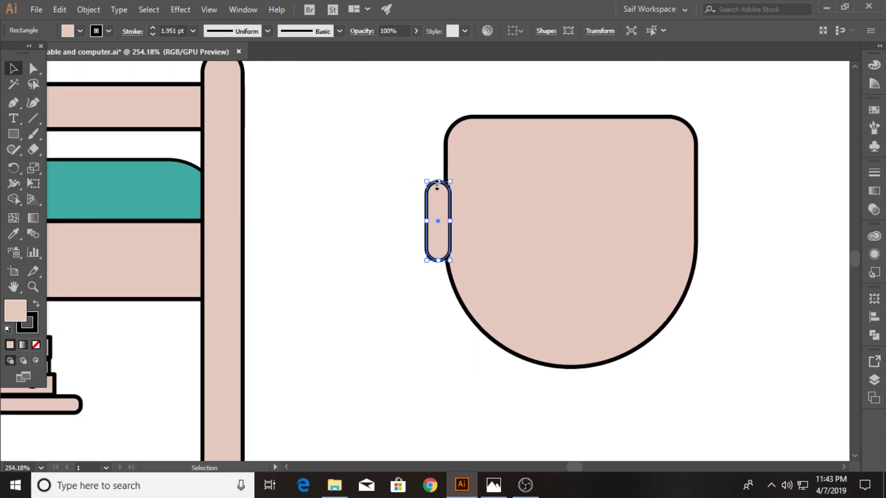
pyautogui.moveTo(437, 185); pyautogui.dragTo(437, 204)
pyautogui.moveTo(429, 240); pyautogui.dragTo(698, 243)
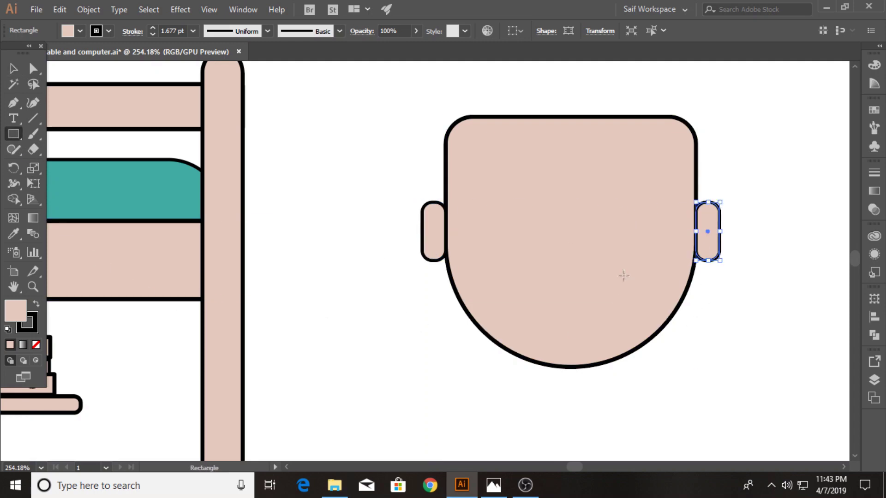
pyautogui.moveTo(542, 225); pyautogui.dragTo(594, 431)
pyautogui.scroll(-2, 524, 372)
# Fully round the stem's bottom corners with Direct Selection
pyautogui.press('a')
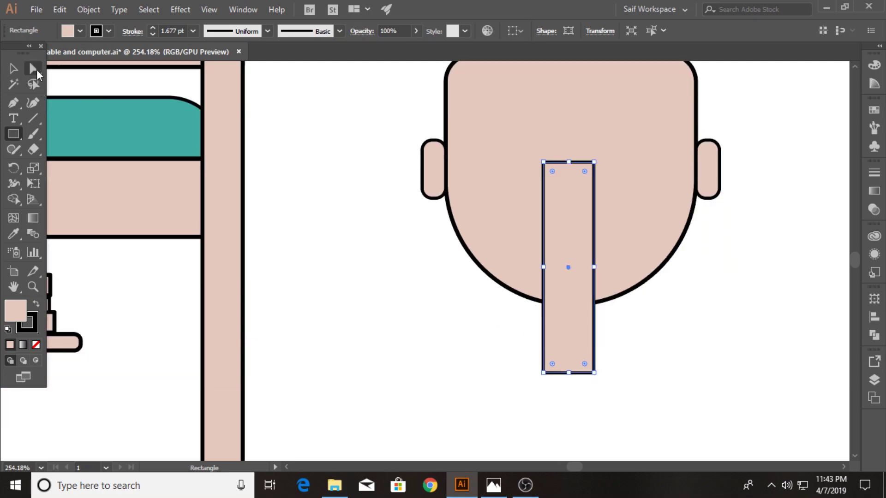
pyautogui.moveTo(498, 340); pyautogui.dragTo(620, 405)
pyautogui.moveTo(586, 366); pyautogui.dragTo(564, 286)
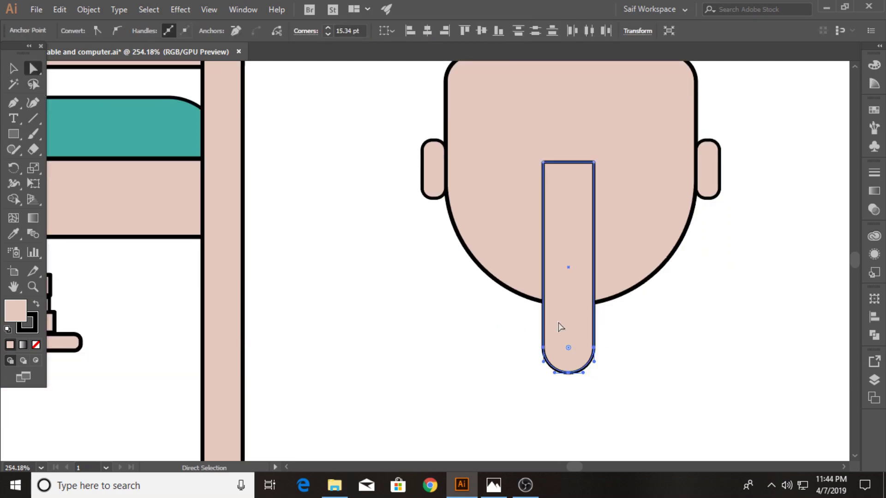
# Cut a small circular hole near the stem's tip with Shape Builder
pyautogui.moveTo(20, 140); pyautogui.dragTo(51, 162)
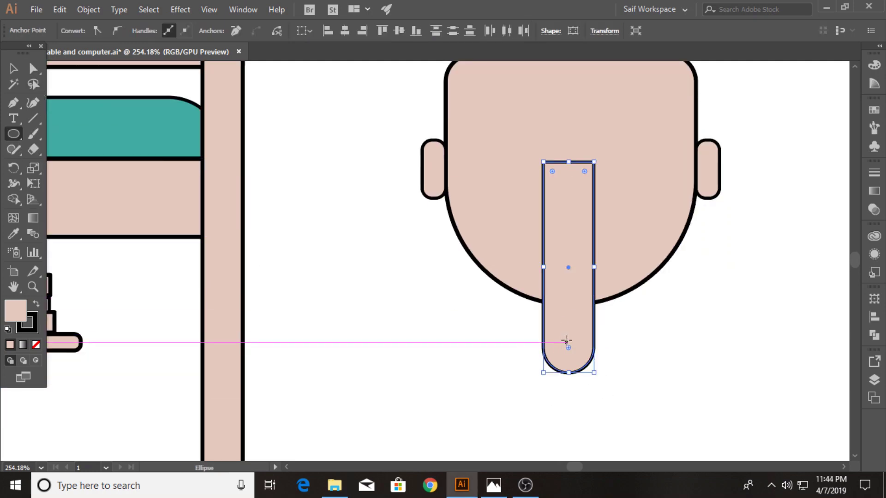
pyautogui.moveTo(568, 340); pyautogui.dragTo(579, 351)
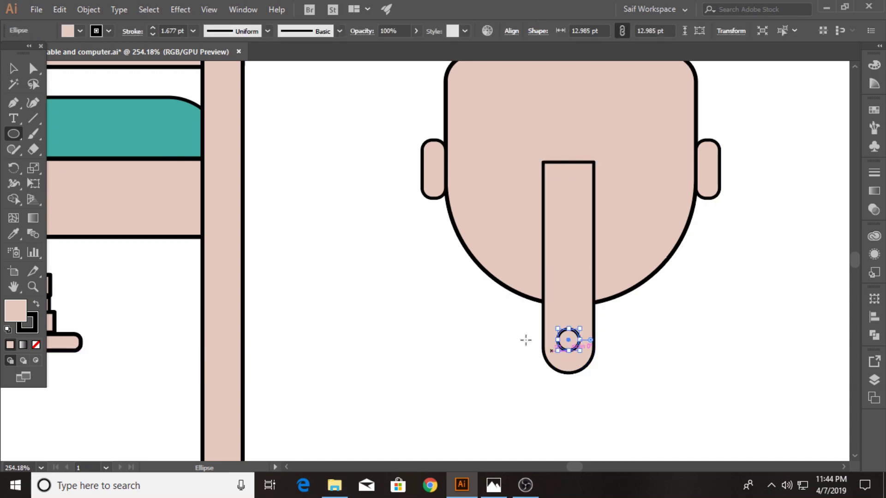
pyautogui.click(9, 68)
pyautogui.moveTo(478, 337); pyautogui.dragTo(581, 376)
pyautogui.click(14, 199)
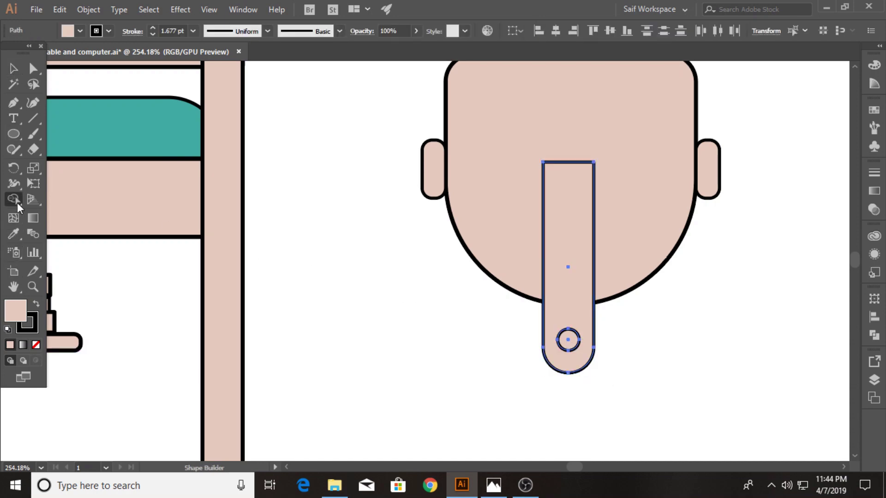
pyautogui.keyDown('alt'); pyautogui.click(567, 341); pyautogui.keyUp('alt')
# Move the holed stem slightly lower
pyautogui.click(13, 69)
pyautogui.click(497, 341)
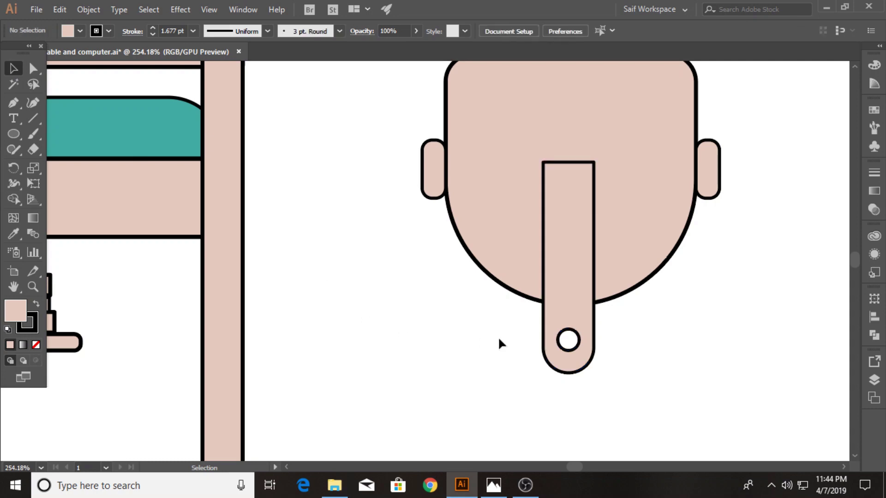
pyautogui.click(578, 366)
pyautogui.moveTo(574, 324); pyautogui.dragTo(573, 332)
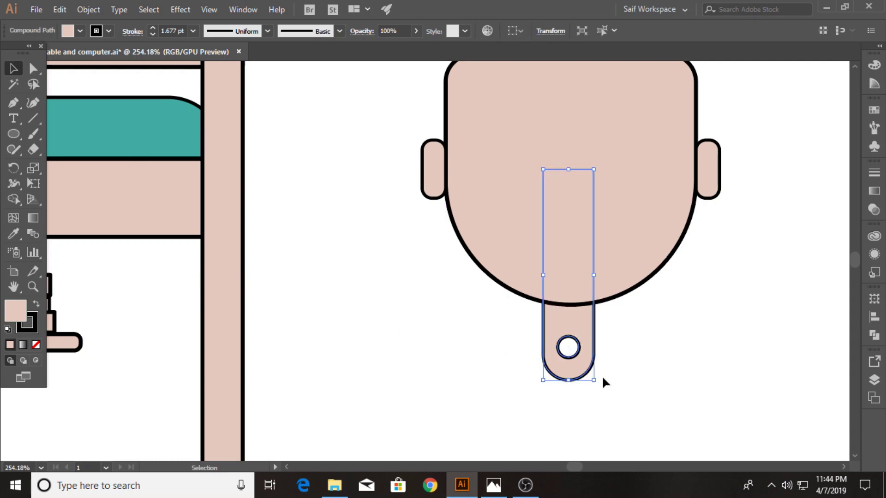
pyautogui.scroll(-2, 410, 371)
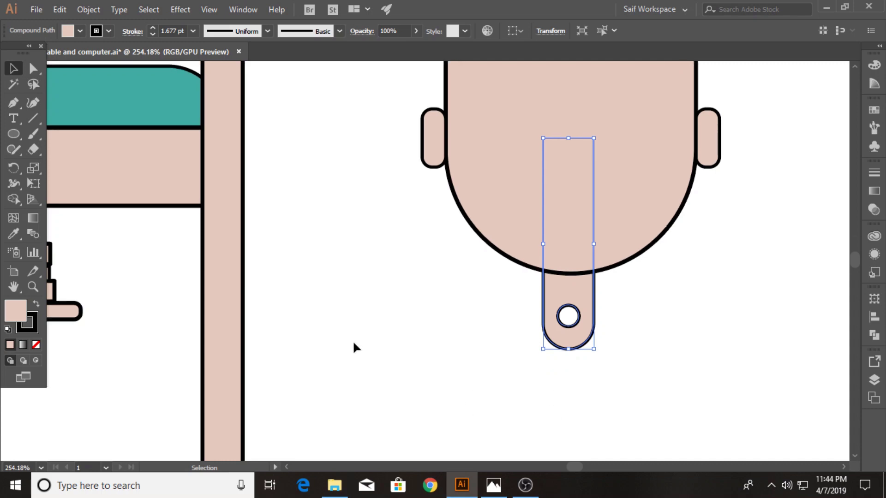
# Copy the side tab into a long horizontal bar centred on the stem with a 2 pt stroke
pyautogui.moveTo(431, 152)
pyautogui.mouseDown()
pyautogui.moveTo(446, 308)
pyautogui.moveTo(480, 289)
pyautogui.moveTo(709, 279)
pyautogui.mouseUp()
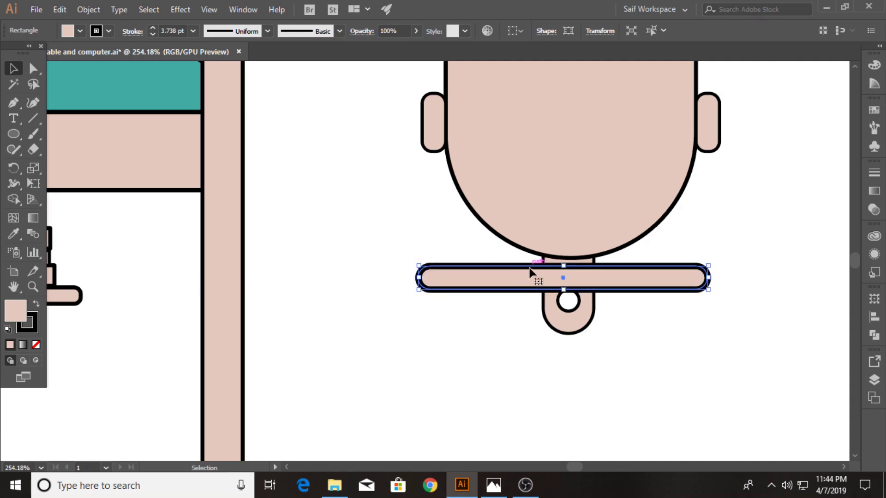
pyautogui.moveTo(529, 268); pyautogui.dragTo(534, 268)
pyautogui.click(193, 30)
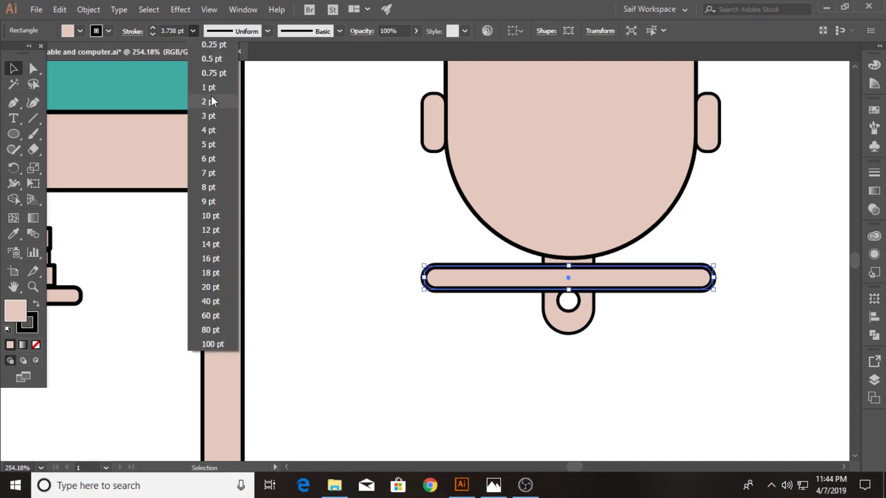
pyautogui.click(209, 99)
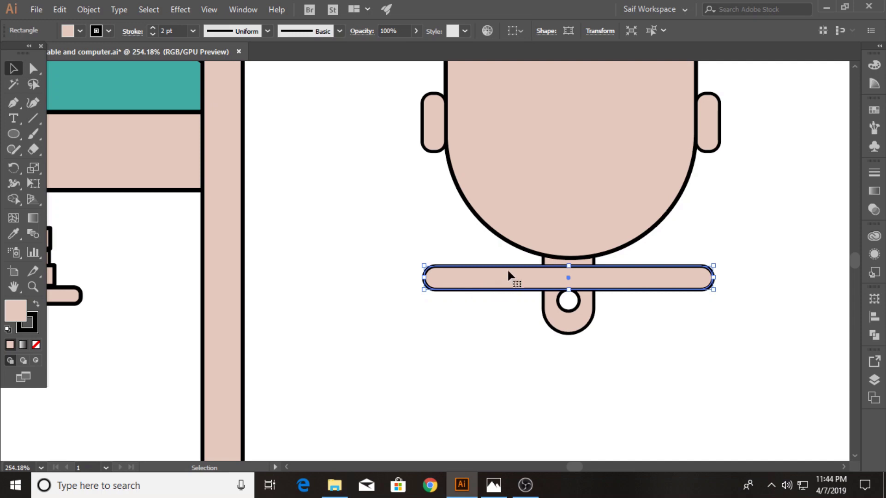
# Add a thinner, shorter copy beneath it with squared-off corners
pyautogui.moveTo(511, 267); pyautogui.dragTo(512, 291)
pyautogui.moveTo(569, 313); pyautogui.dragTo(571, 308)
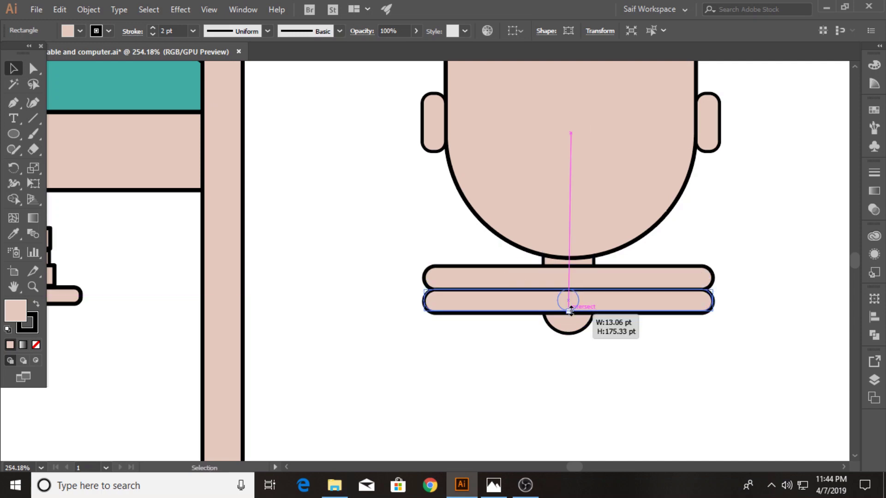
pyautogui.moveTo(714, 299); pyautogui.dragTo(671, 298)
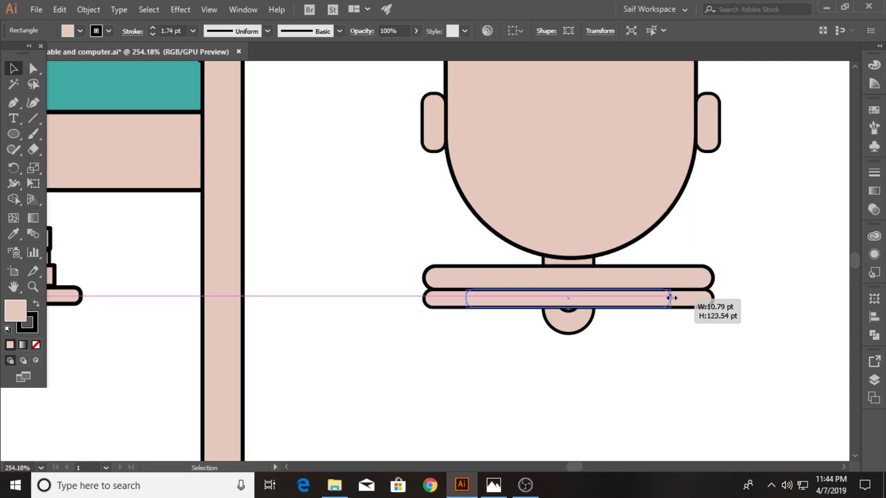
pyautogui.click(33, 68)
pyautogui.moveTo(475, 301); pyautogui.dragTo(455, 332)
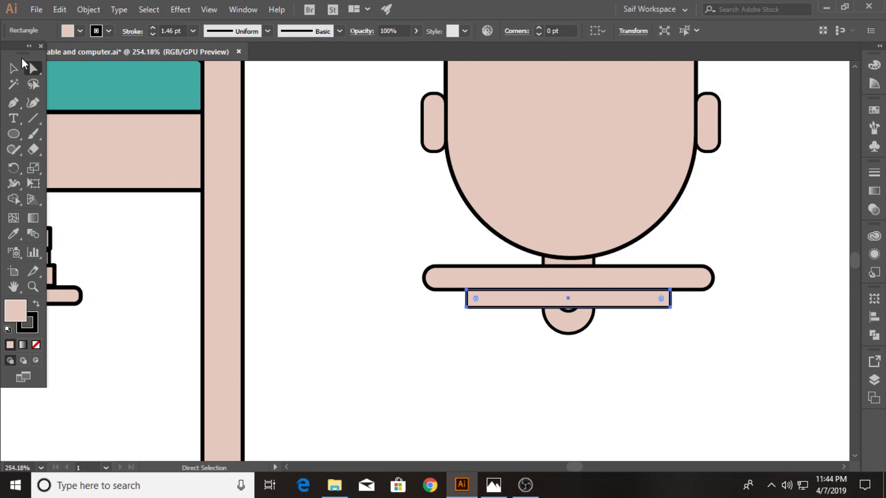
# Send both bars backward behind the stem
pyautogui.press('v')
pyautogui.moveTo(459, 260); pyautogui.dragTo(479, 310)
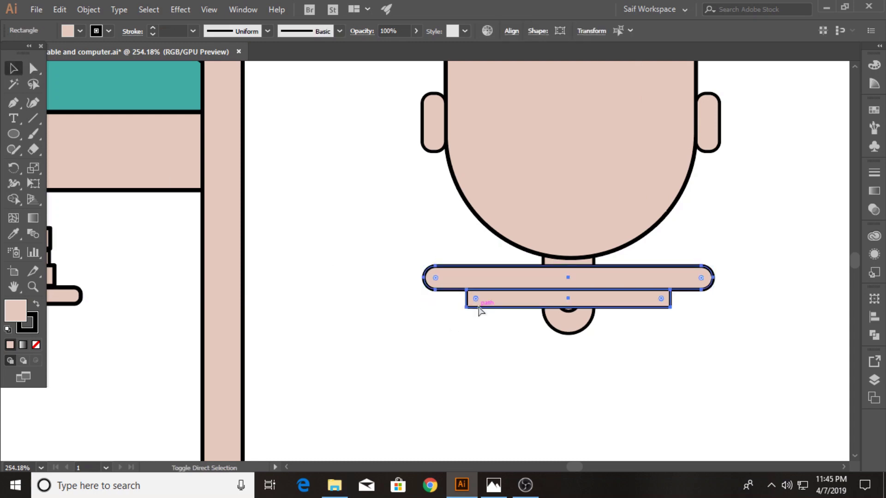
pyautogui.hotkey('ctrl', 'shift', '[')
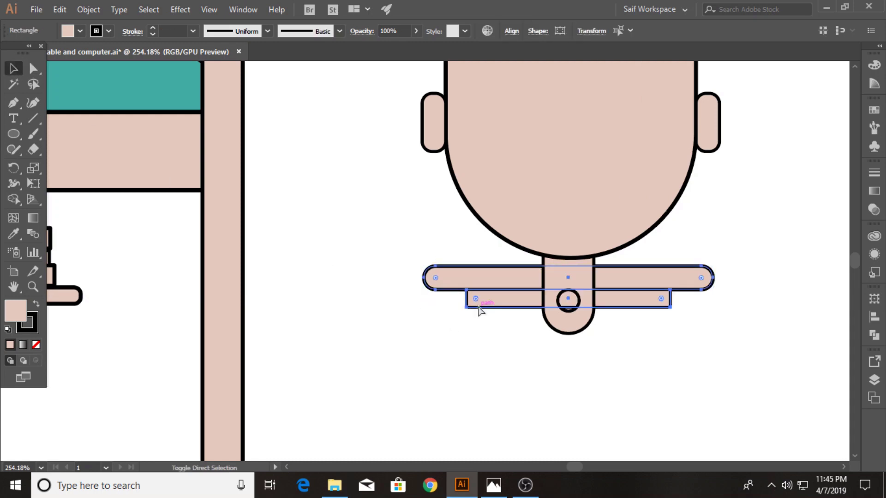
pyautogui.click(515, 342)
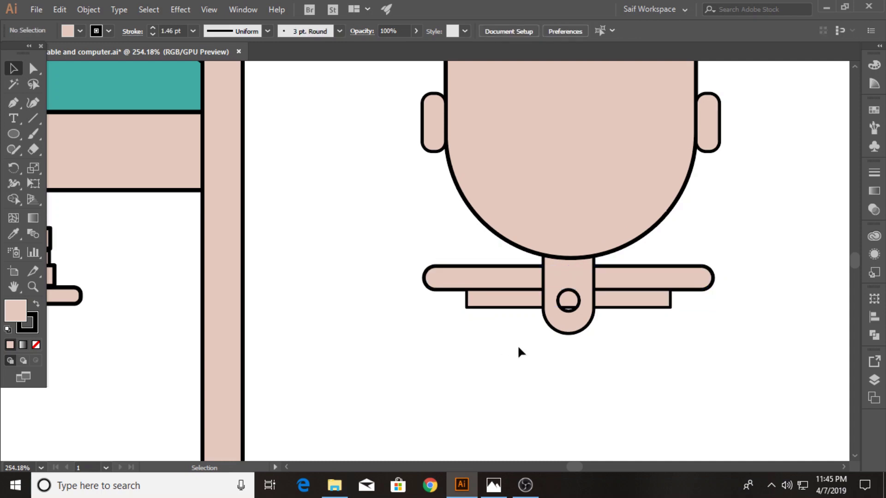
# Draw a tall narrow pole lined up under the chair neck
pyautogui.scroll(-3, 399, 362)
pyautogui.moveTo(14, 134); pyautogui.dragTo(60, 135)
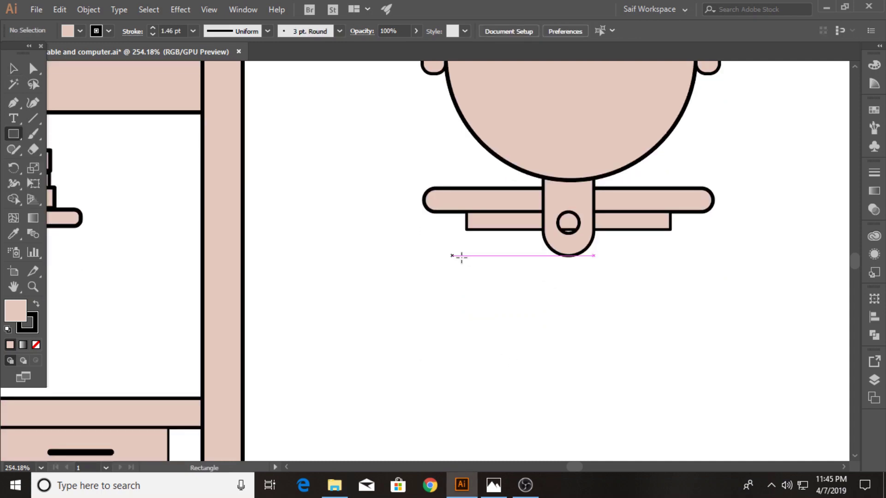
pyautogui.moveTo(560, 251); pyautogui.dragTo(576, 421)
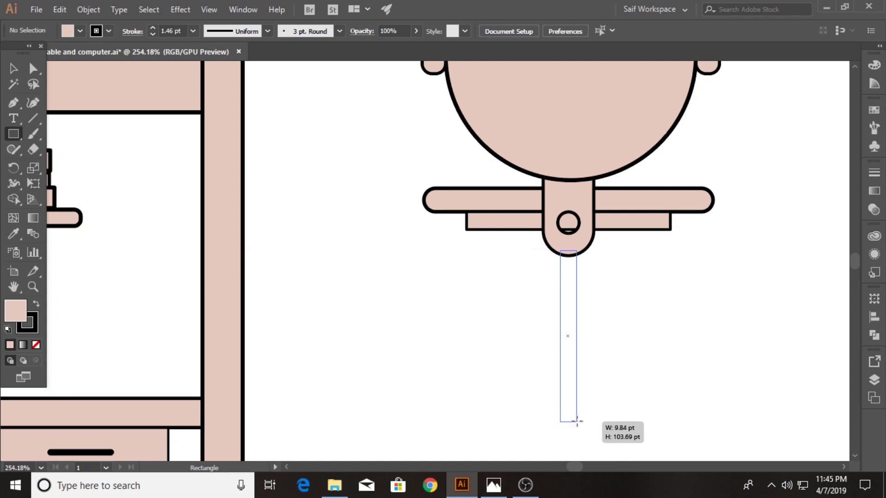
pyautogui.click(13, 69)
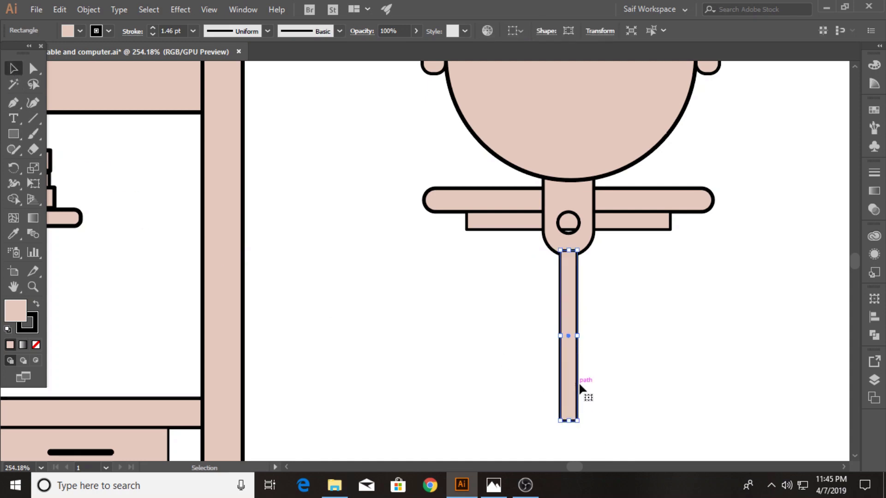
pyautogui.moveTo(578, 385)
pyautogui.mouseDown()
pyautogui.moveTo(571, 384)
pyautogui.moveTo(612, 380)
pyautogui.mouseUp()
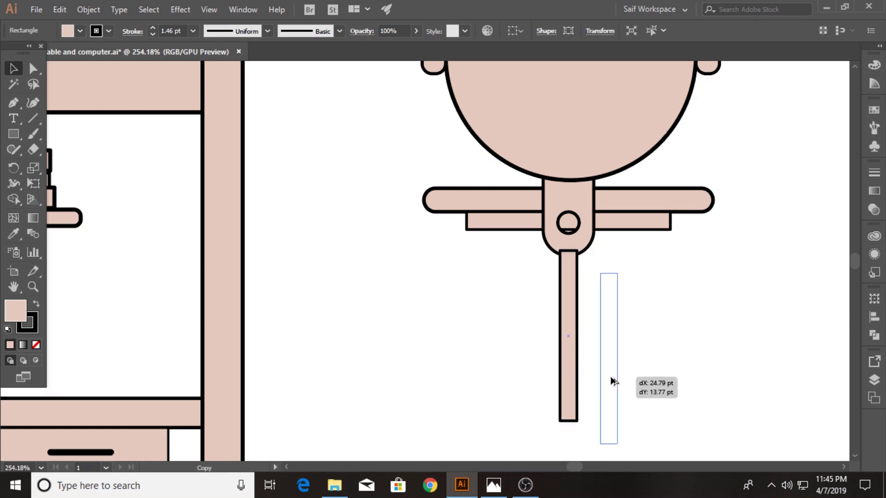
# Copy the pole into a shorter horizontal base bar centred beneath it
pyautogui.moveTo(621, 266)
pyautogui.mouseDown()
pyautogui.moveTo(672, 365)
pyautogui.moveTo(623, 383)
pyautogui.moveTo(592, 416)
pyautogui.moveTo(571, 410)
pyautogui.mouseUp()
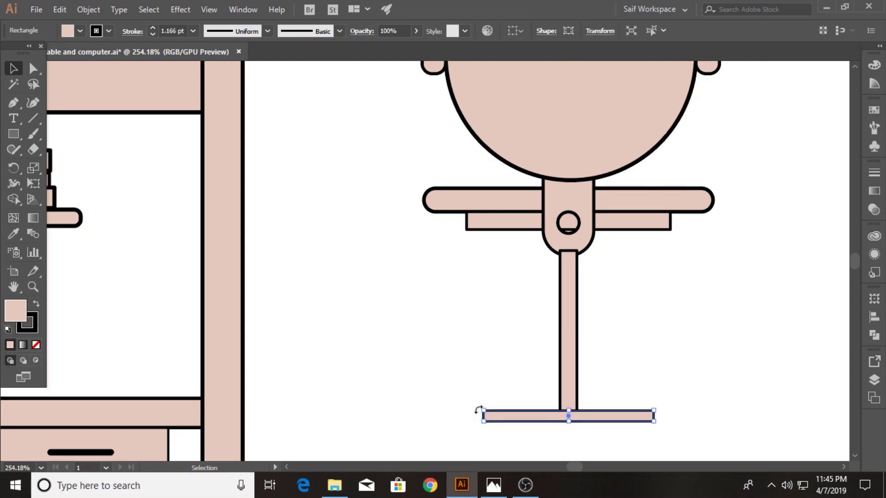
pyautogui.moveTo(484, 413); pyautogui.dragTo(505, 416)
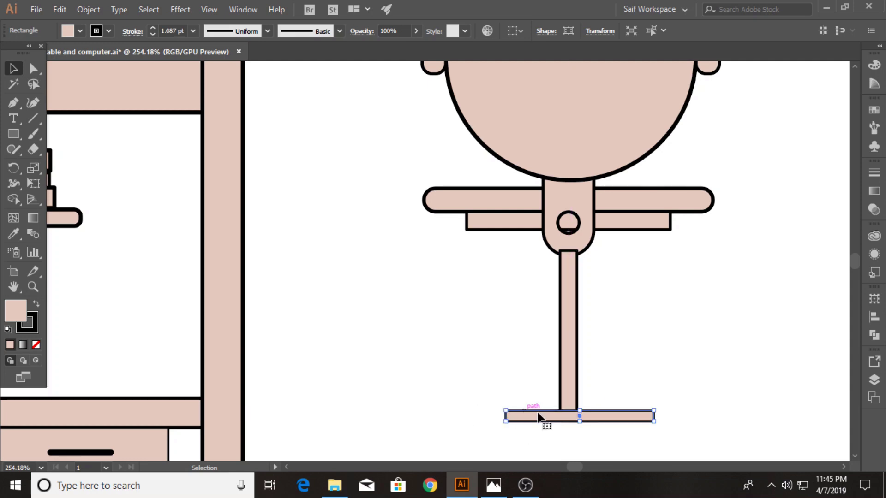
pyautogui.moveTo(614, 416); pyautogui.dragTo(603, 417)
pyautogui.scroll(-2, 482, 437)
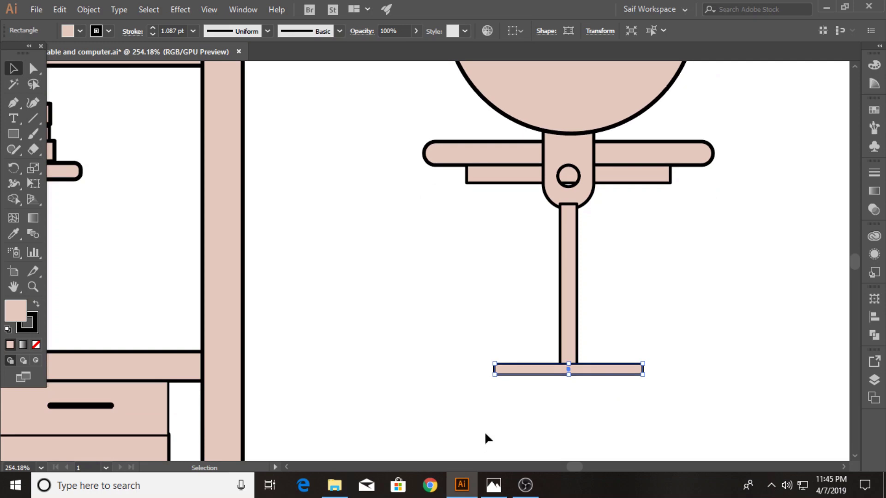
# Add small circle wheels under the base bar's ends and zoom out to the whole scene
pyautogui.moveTo(14, 138); pyautogui.dragTo(46, 164)
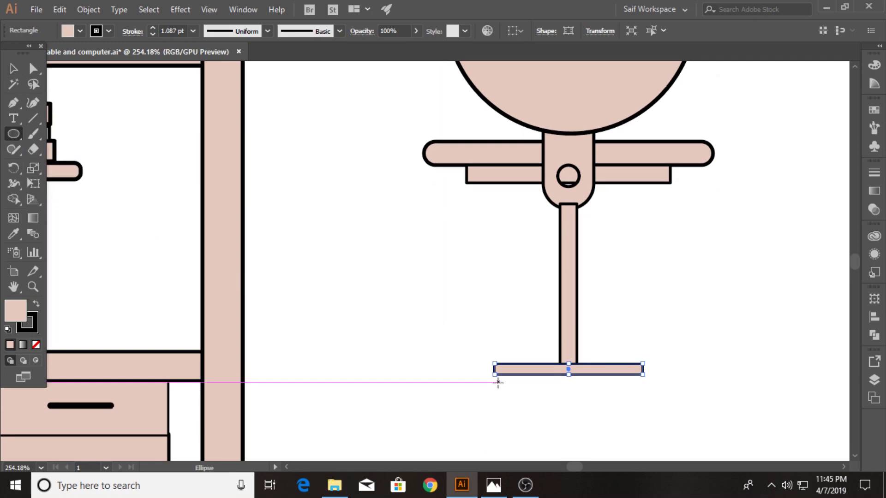
pyautogui.moveTo(497, 384)
pyautogui.mouseDown()
pyautogui.moveTo(514, 400)
pyautogui.moveTo(506, 391)
pyautogui.moveTo(645, 389)
pyautogui.mouseUp()
pyautogui.press('v')
pyautogui.click(441, 356)
pyautogui.click(514, 396)
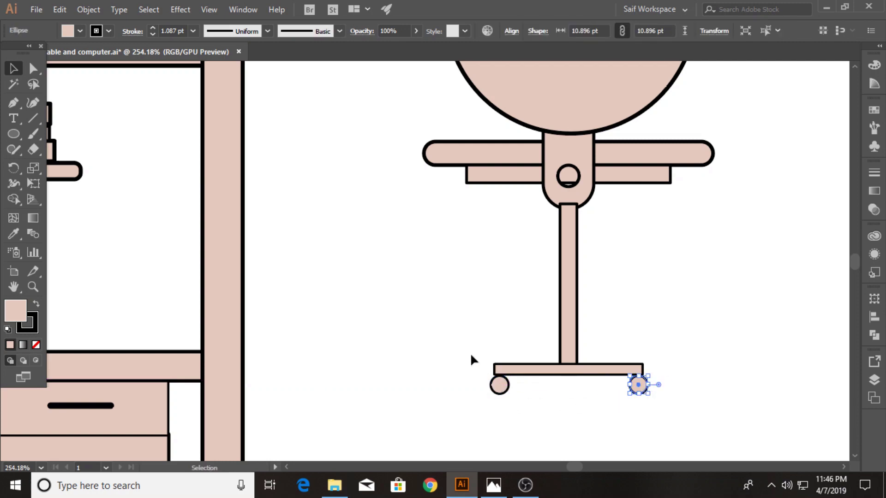
pyautogui.click(32, 287)
pyautogui.hotkey('ctrl', '0')
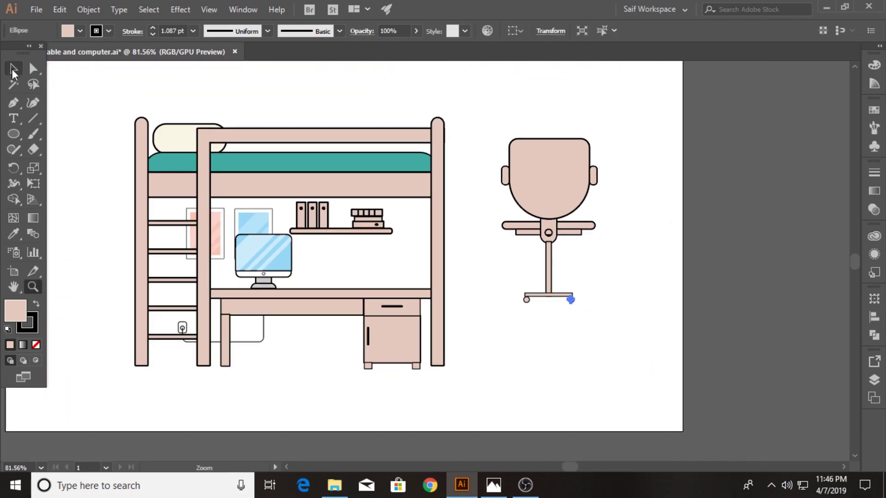
# Fill the chair back, armrests and seat with the mattress teal using the Eyedropper
pyautogui.click(13, 70)
pyautogui.click(560, 294)
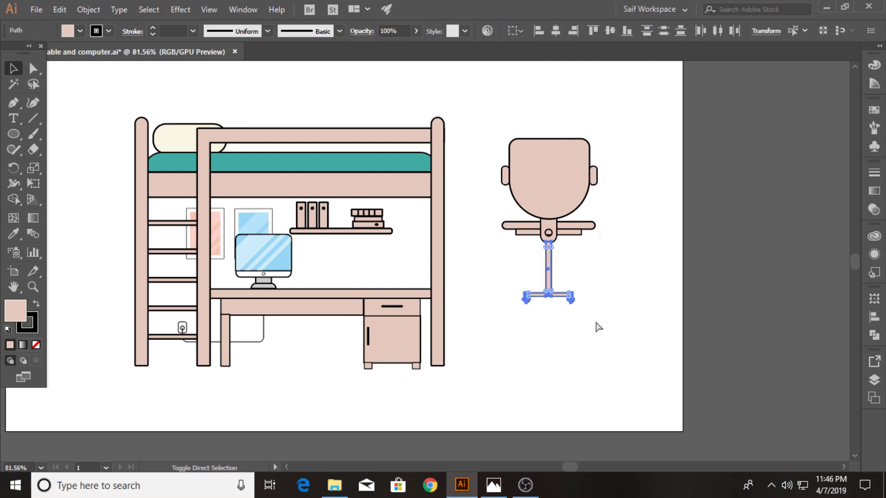
pyautogui.click(594, 319)
pyautogui.scroll(2, 543, 221)
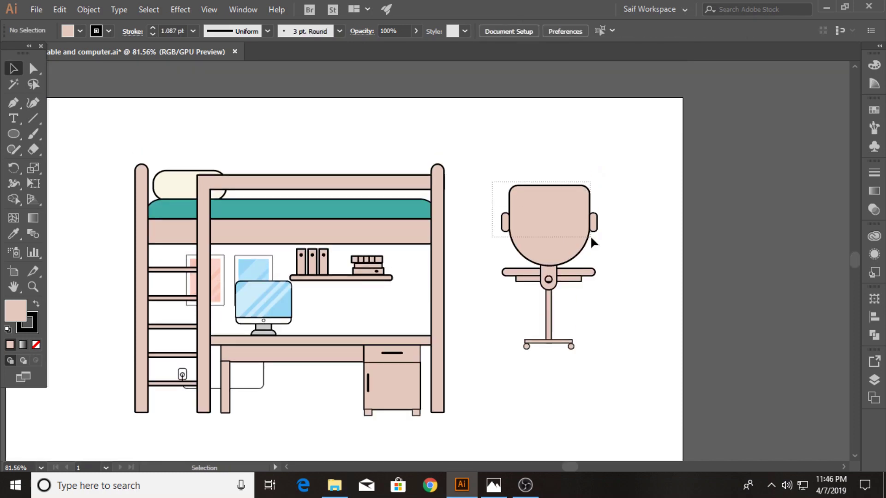
pyautogui.moveTo(591, 238); pyautogui.dragTo(608, 216)
pyautogui.click(507, 175)
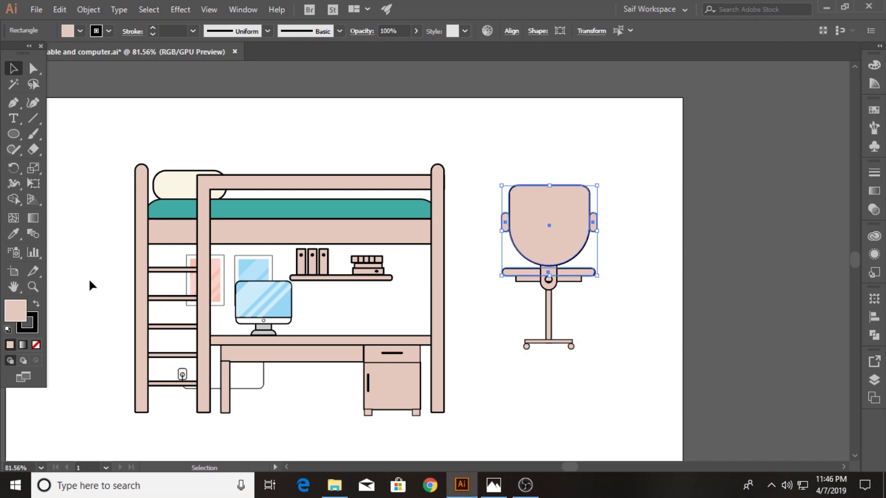
pyautogui.press('z')
pyautogui.keyDown('alt'); pyautogui.click(162, 257); pyautogui.keyUp('alt')
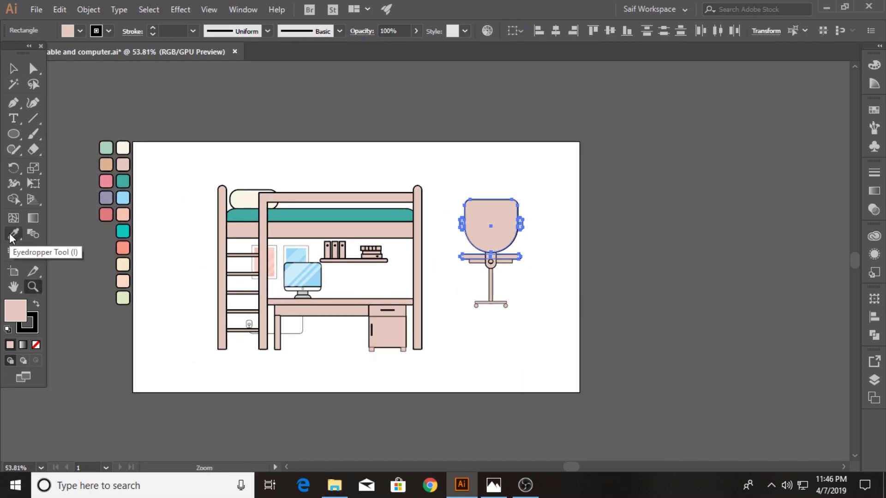
pyautogui.click(12, 236)
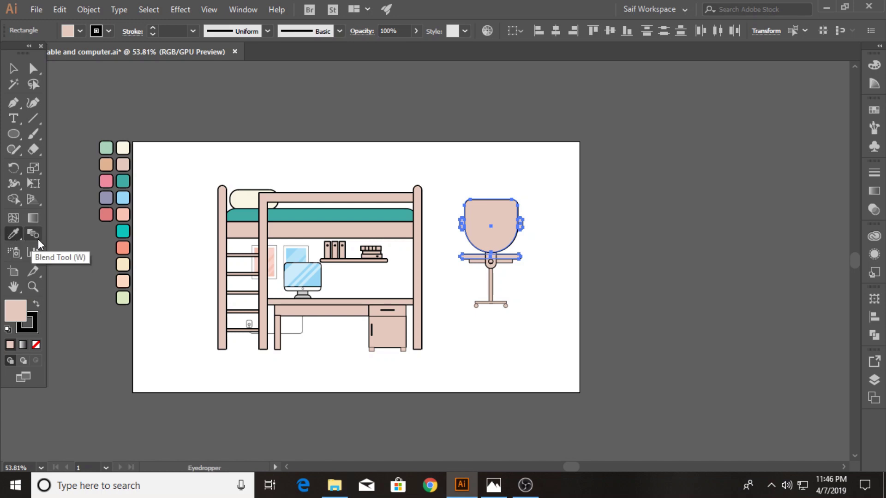
pyautogui.click(123, 231)
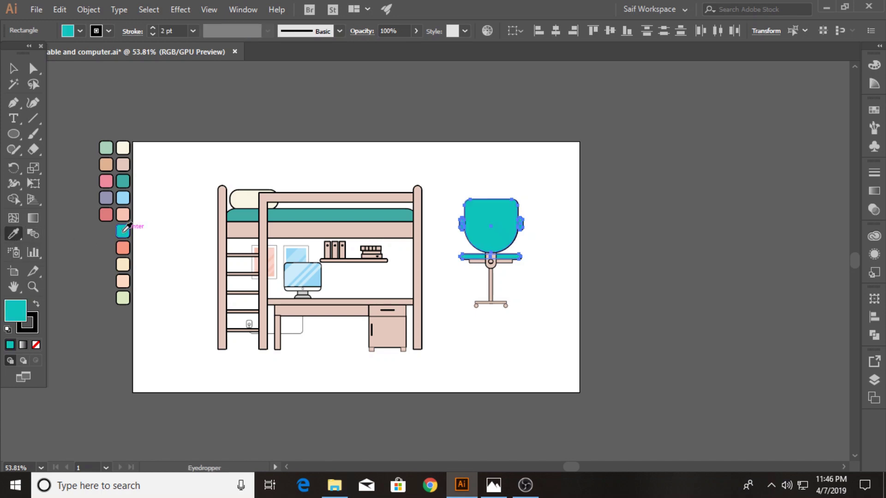
# Give the small piece under the seat a darker teal fill via the Color Picker
pyautogui.click(13, 70)
pyautogui.click(505, 262)
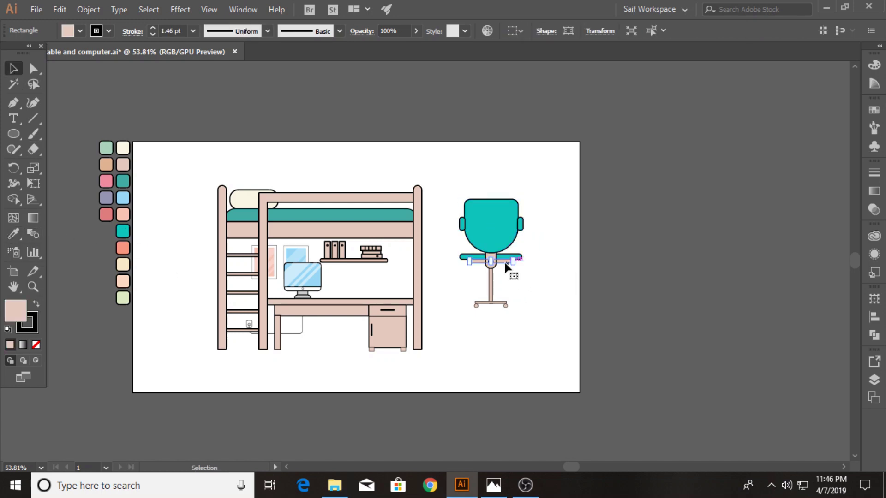
pyautogui.click(16, 236)
pyautogui.click(491, 226)
pyautogui.doubleClick(15, 310)
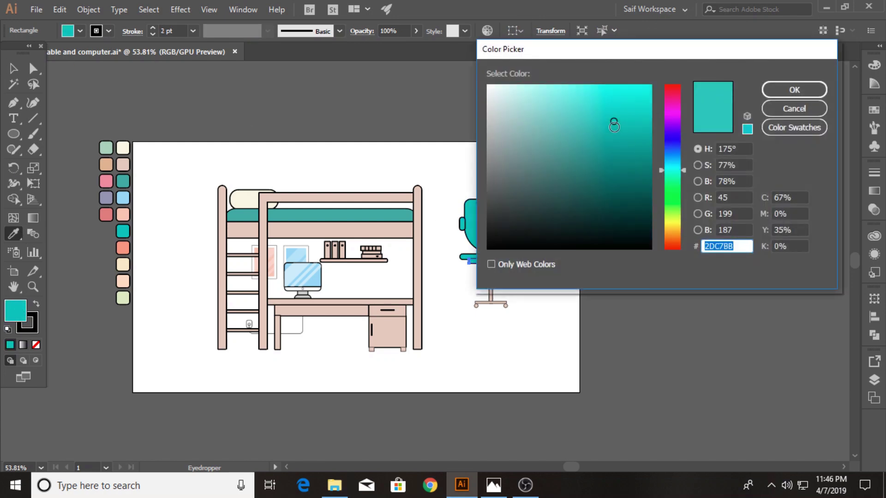
pyautogui.moveTo(614, 126); pyautogui.dragTo(630, 142)
pyautogui.click(792, 89)
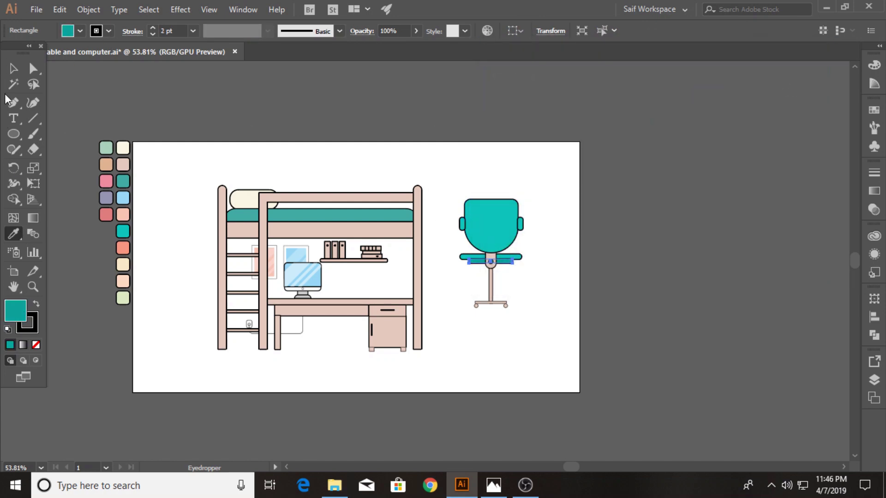
pyautogui.click(14, 68)
pyautogui.click(527, 294)
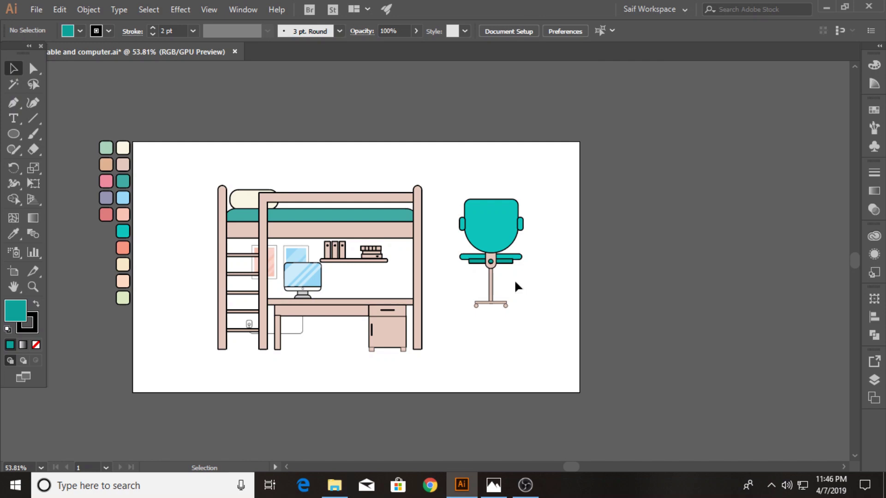
pyautogui.click(494, 272)
pyautogui.moveTo(476, 293); pyautogui.dragTo(512, 326)
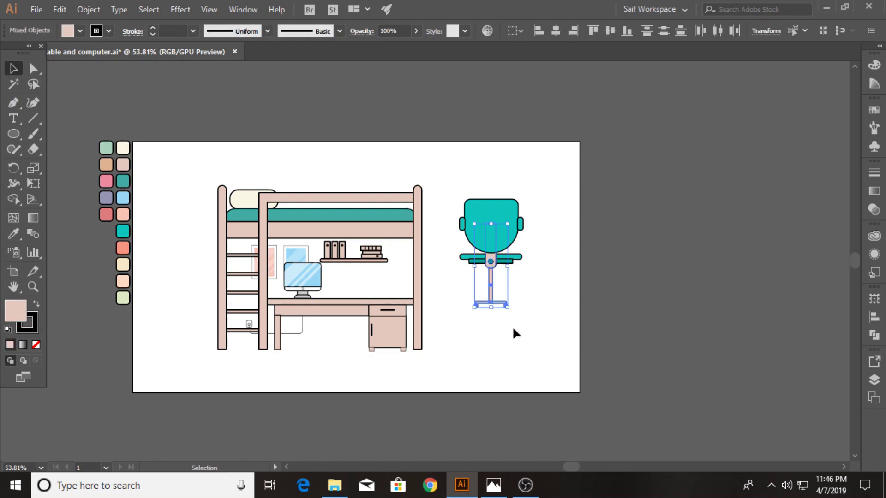
pyautogui.click(80, 31)
pyautogui.click(73, 101)
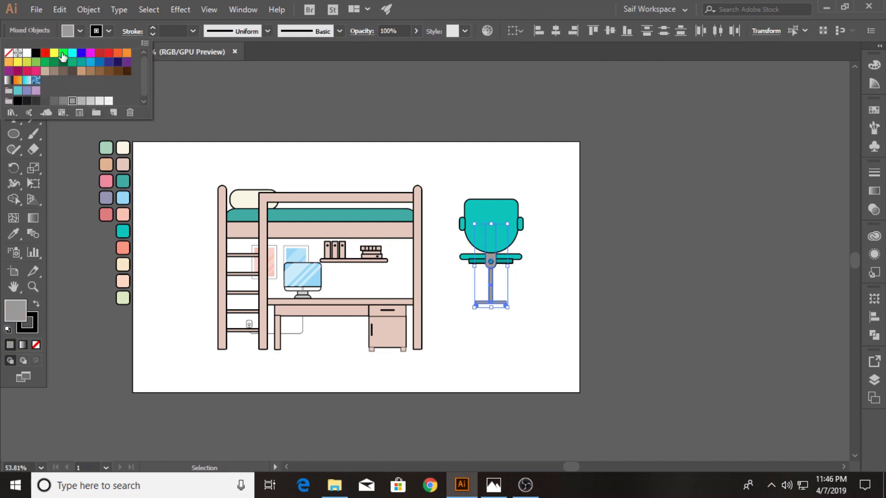
pyautogui.press('Escape')
pyautogui.moveTo(538, 325); pyautogui.dragTo(459, 194)
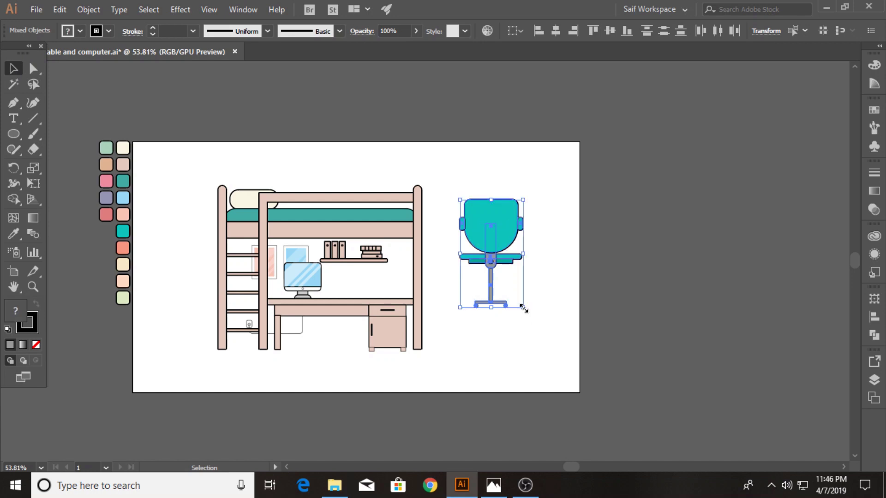
pyautogui.moveTo(525, 306); pyautogui.dragTo(512, 291)
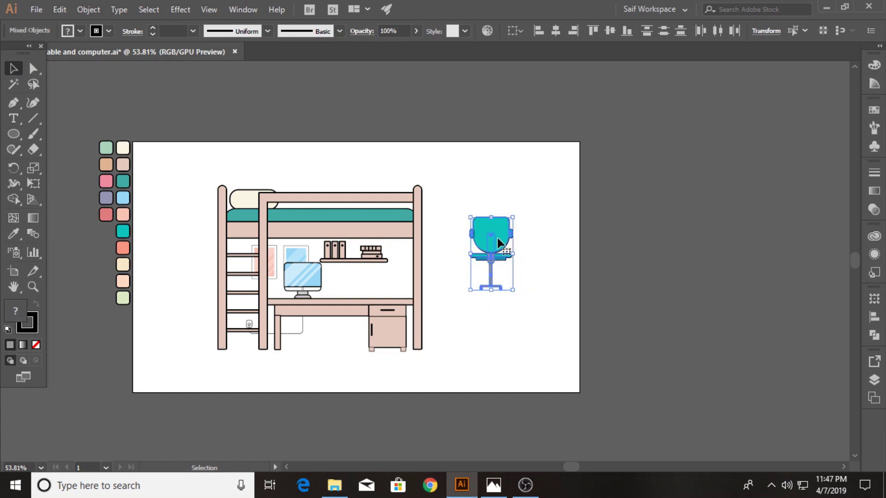
pyautogui.moveTo(499, 242); pyautogui.dragTo(344, 299)
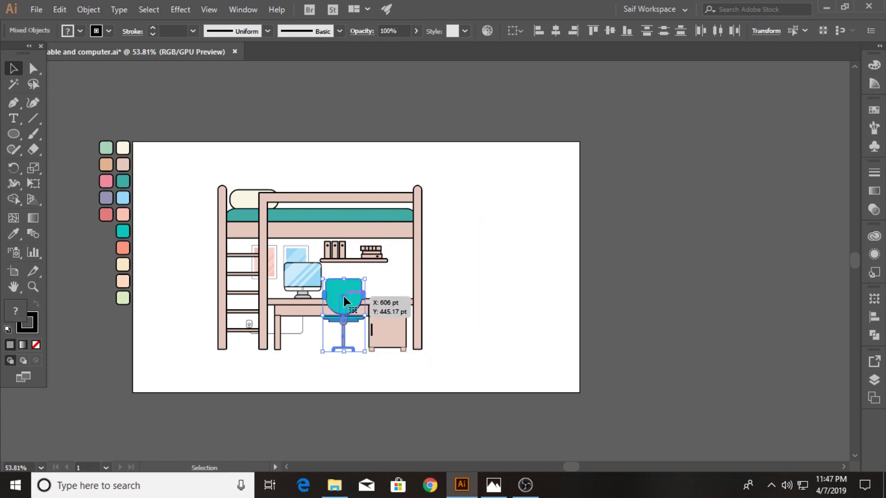
pyautogui.click(448, 299)
pyautogui.click(33, 287)
pyautogui.click(409, 281)
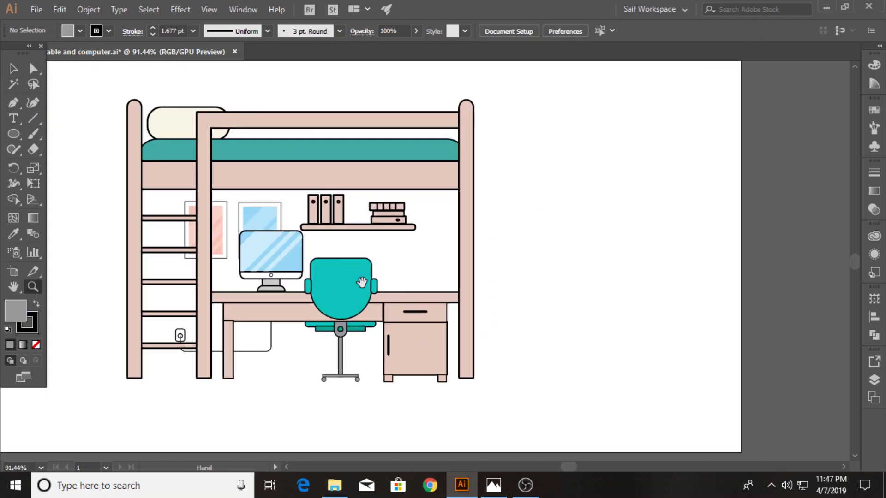
pyautogui.press('v')
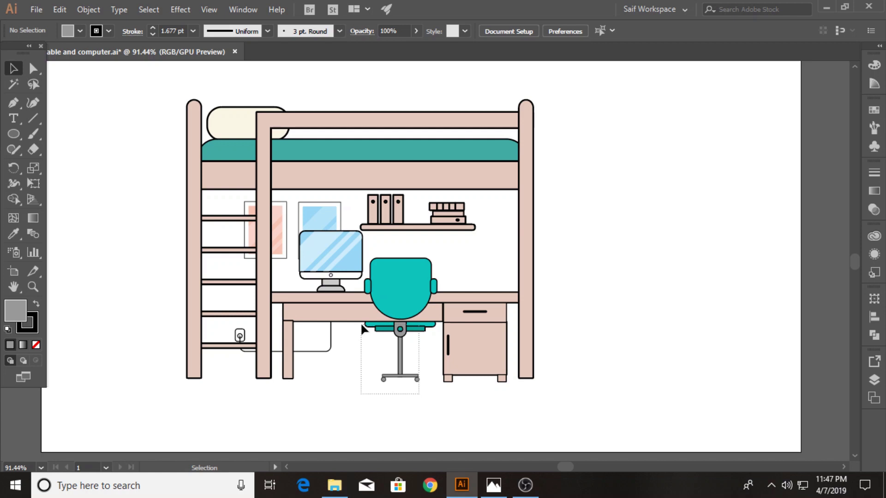
pyautogui.click(362, 327)
pyautogui.press('a')
pyautogui.press('ctrl')
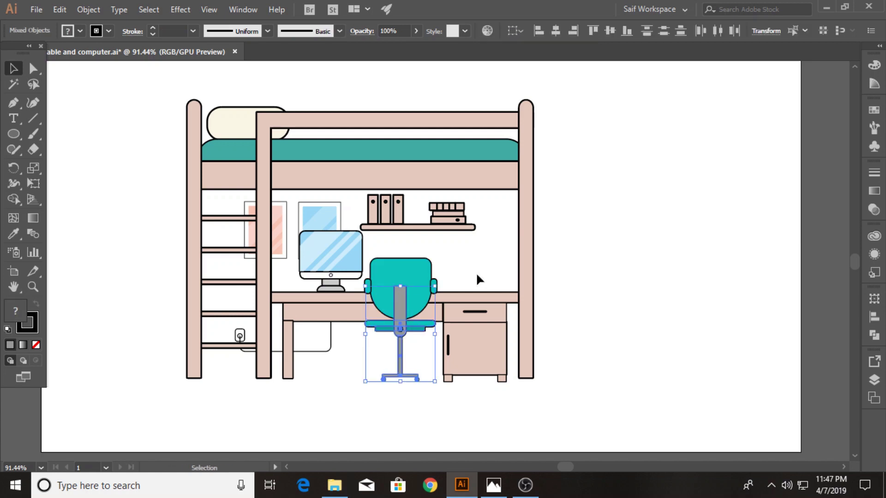
pyautogui.press('ctrl')
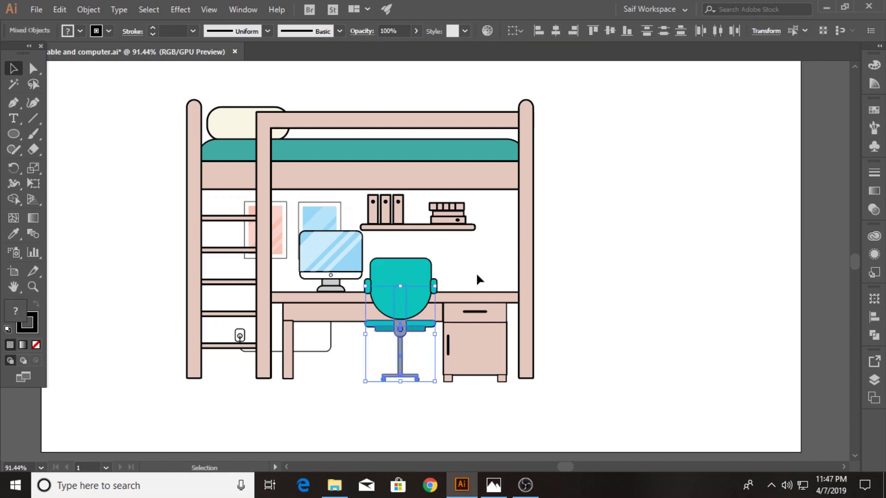
pyautogui.click(559, 240)
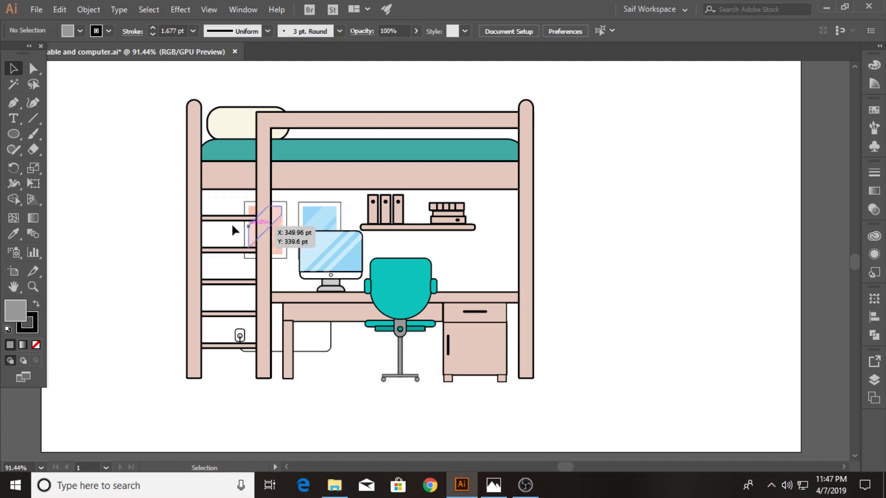
# Halve a circle along a horizontal line with Shape Builder and flip it into a grey dome right of the bed
pyautogui.click(14, 134)
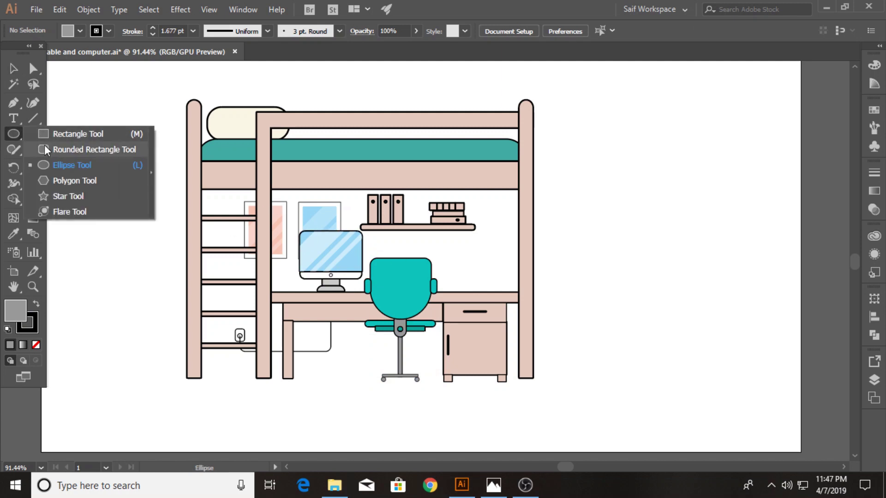
pyautogui.moveTo(622, 222); pyautogui.dragTo(670, 262)
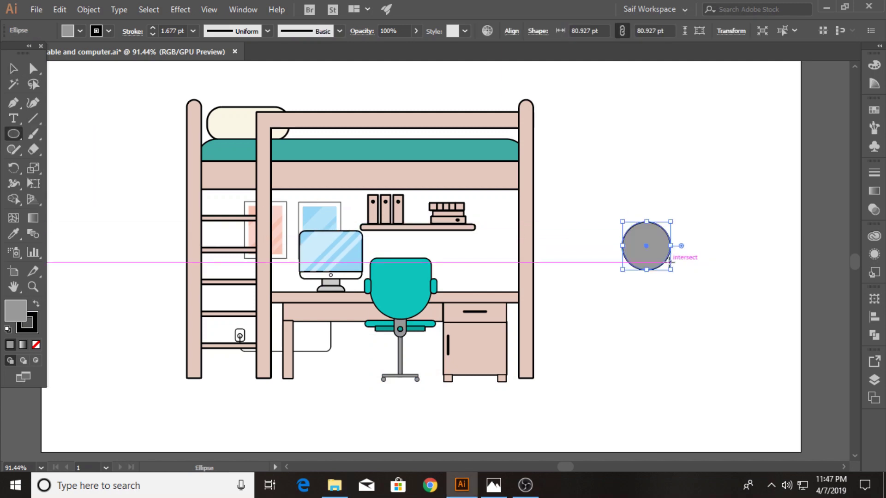
pyautogui.click(33, 118)
pyautogui.moveTo(607, 245); pyautogui.dragTo(706, 245)
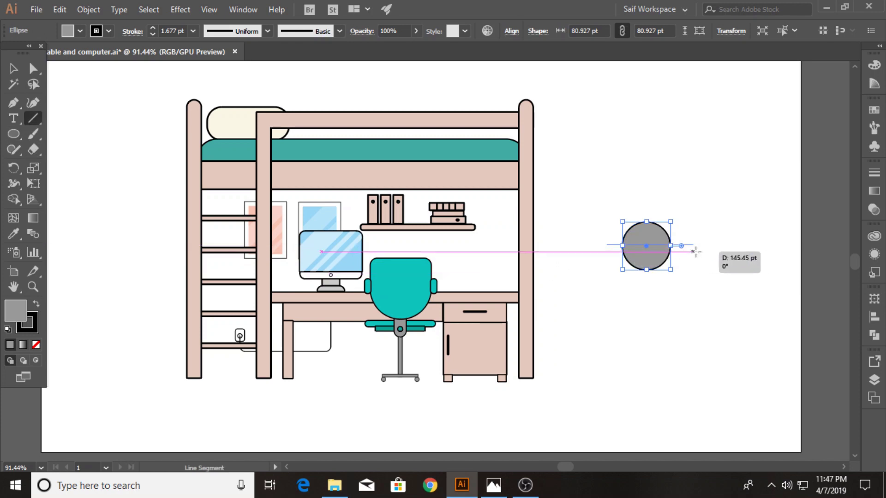
pyautogui.click(13, 69)
pyautogui.moveTo(578, 210); pyautogui.dragTo(674, 272)
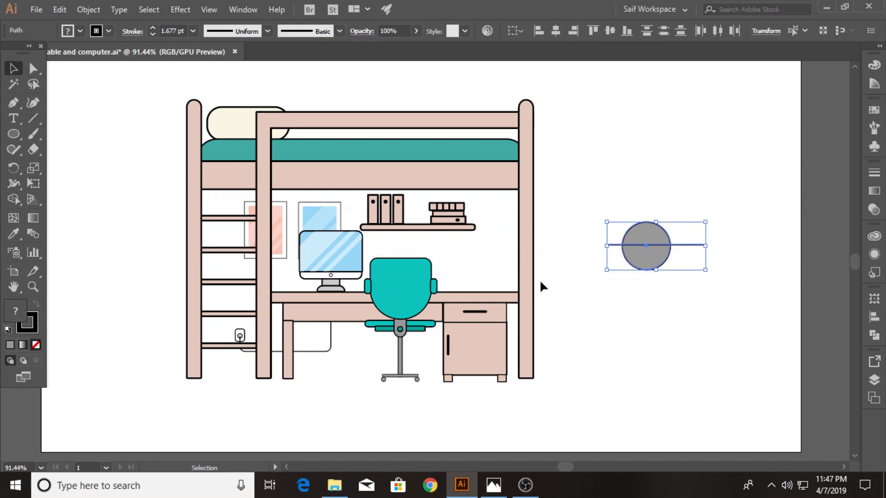
pyautogui.click(13, 199)
pyautogui.moveTo(622, 238)
pyautogui.mouseDown()
pyautogui.moveTo(692, 253)
pyautogui.moveTo(580, 227)
pyautogui.mouseUp()
pyautogui.press('v')
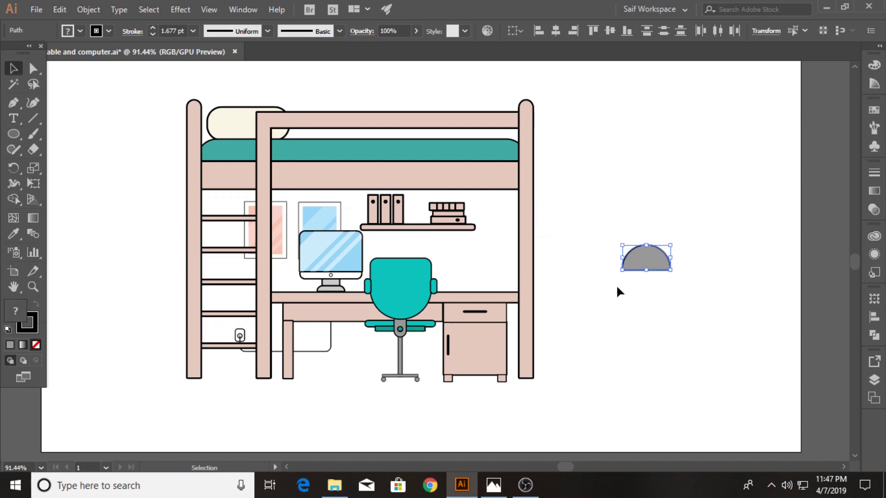
pyautogui.click(615, 285)
# Draw a small joint circle and a thin bar tilted diagonally down into the dome
pyautogui.moveTo(13, 133); pyautogui.dragTo(88, 164)
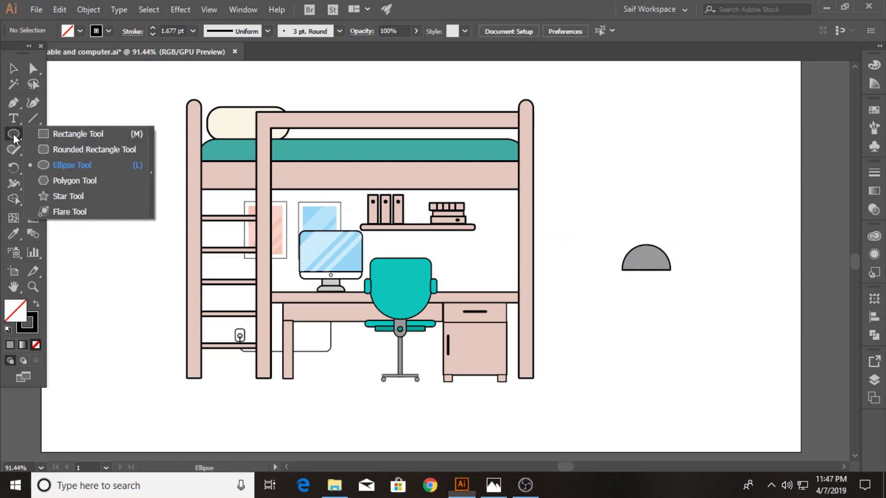
pyautogui.moveTo(696, 184)
pyautogui.mouseDown()
pyautogui.moveTo(720, 203)
pyautogui.moveTo(711, 199)
pyautogui.mouseUp()
pyautogui.moveTo(16, 134); pyautogui.dragTo(74, 134)
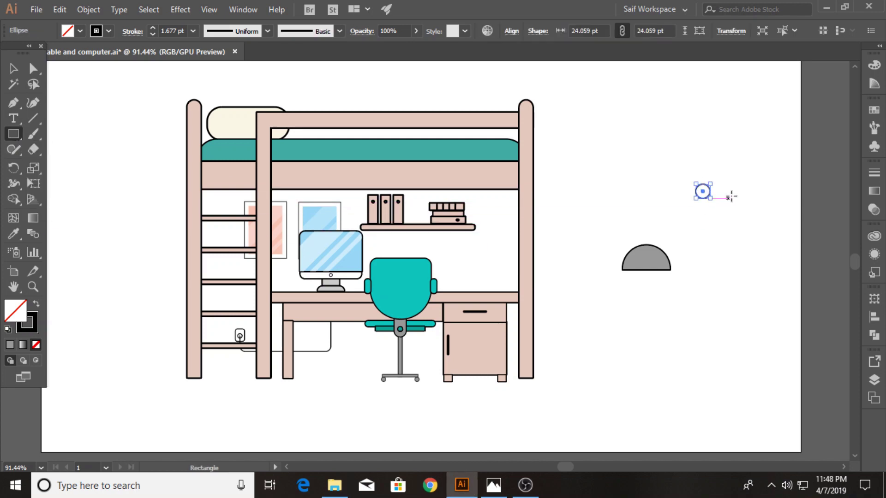
pyautogui.moveTo(736, 185); pyautogui.dragTo(742, 302)
pyautogui.click(13, 69)
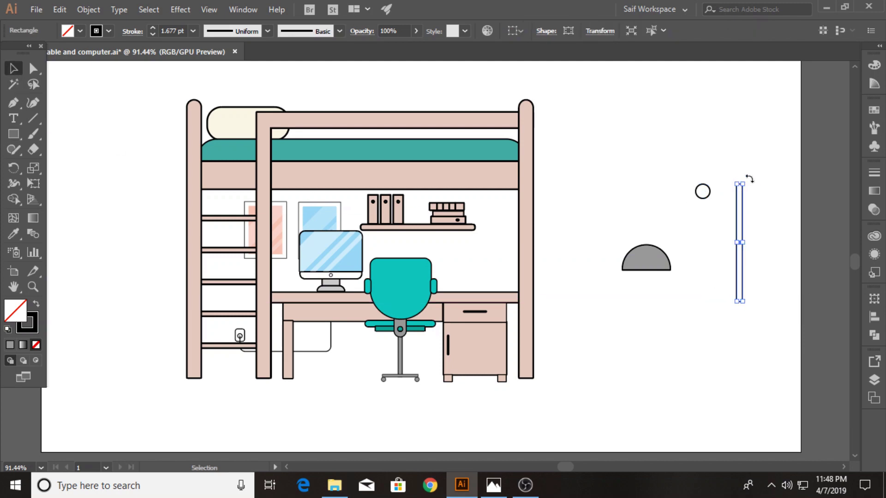
pyautogui.moveTo(746, 180)
pyautogui.mouseDown()
pyautogui.moveTo(765, 213)
pyautogui.moveTo(684, 218)
pyautogui.mouseUp()
pyautogui.click(35, 290)
pyautogui.moveTo(634, 284); pyautogui.dragTo(692, 283)
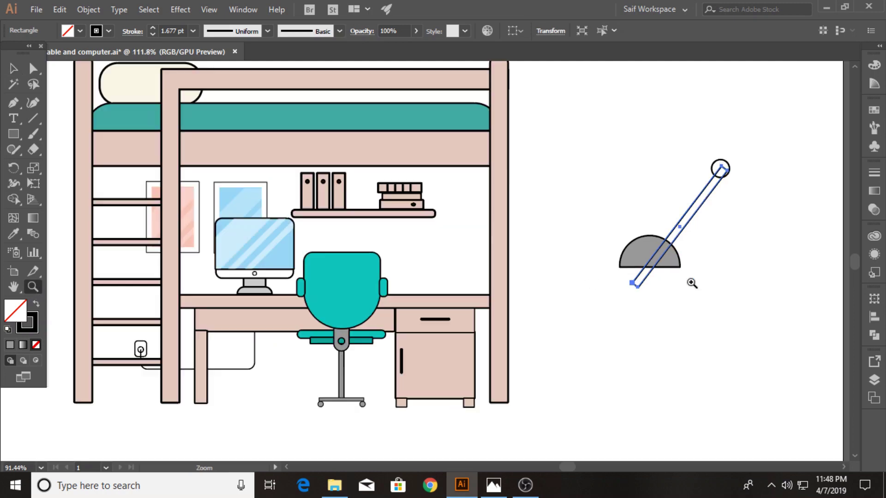
pyautogui.click(13, 69)
pyautogui.moveTo(634, 283); pyautogui.dragTo(669, 247)
# Centre-align the joint circle on the bar and seat it on the bar's top end
pyautogui.click(751, 155)
pyautogui.moveTo(807, 110); pyautogui.dragTo(808, 110)
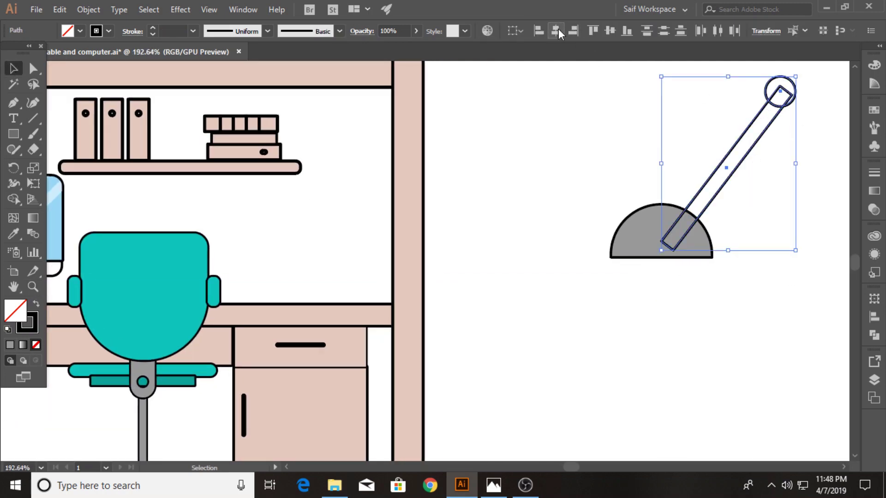
pyautogui.click(559, 30)
pyautogui.click(811, 139)
pyautogui.moveTo(788, 146); pyautogui.dragTo(708, 144)
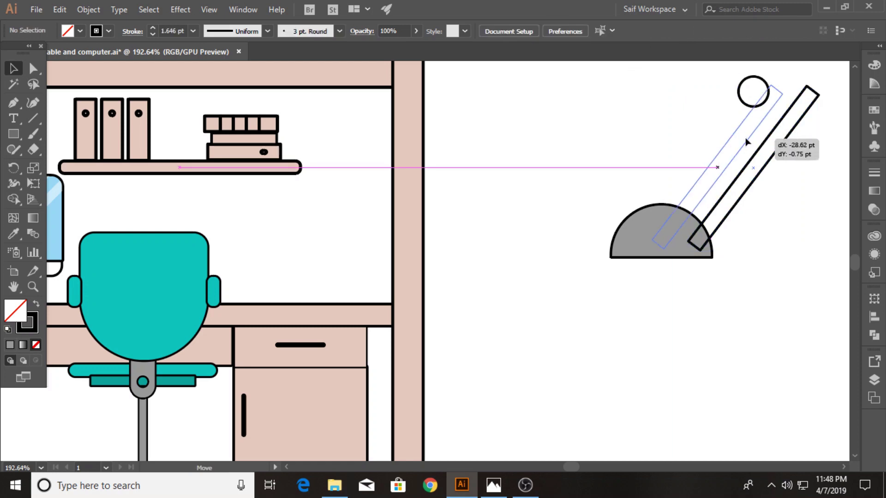
pyautogui.moveTo(742, 80); pyautogui.dragTo(744, 84)
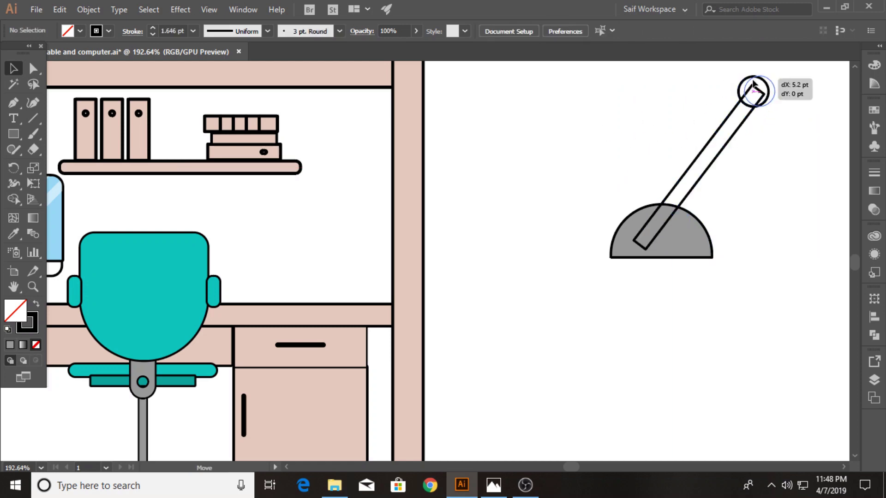
pyautogui.click(678, 148)
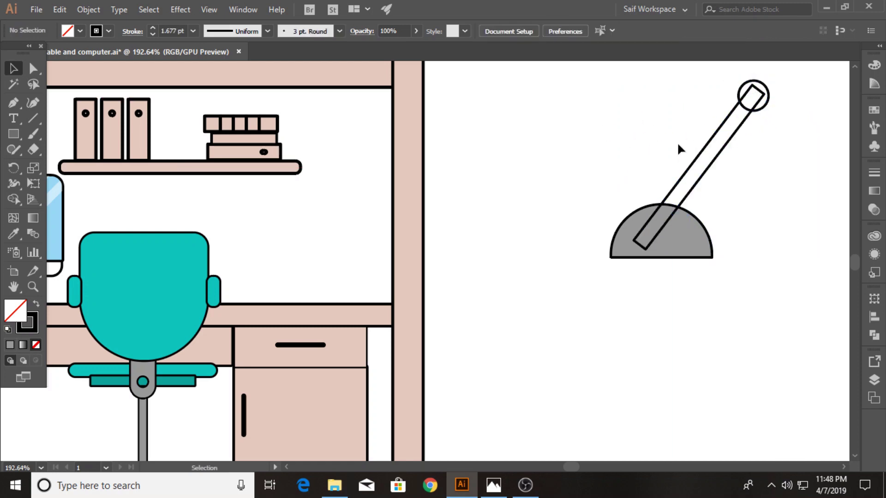
# Narrow the lower arm and copy it into a shorter upper arm angled out from the joint
pyautogui.scroll(3, 633, 166)
pyautogui.scroll(2, 659, 316)
pyautogui.click(722, 280)
pyautogui.moveTo(704, 296); pyautogui.dragTo(703, 197)
pyautogui.click(672, 273)
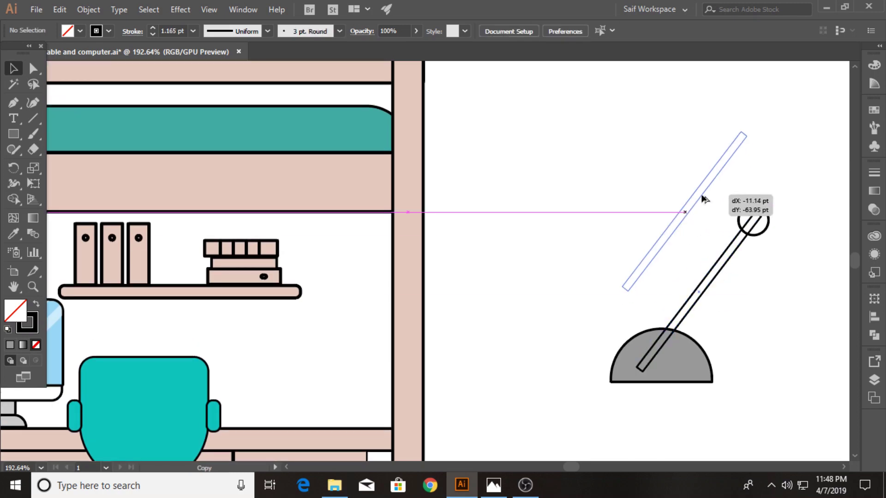
pyautogui.moveTo(750, 129)
pyautogui.mouseDown()
pyautogui.moveTo(756, 244)
pyautogui.moveTo(709, 178)
pyautogui.mouseUp()
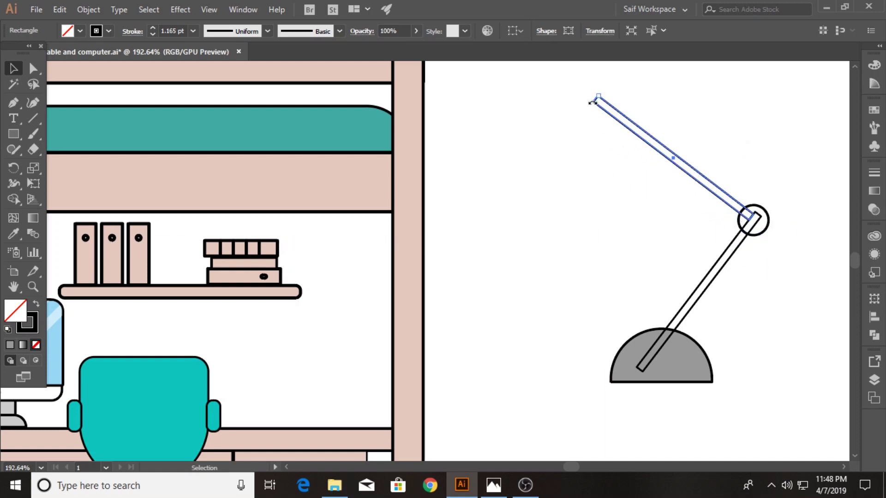
pyautogui.moveTo(592, 102); pyautogui.dragTo(632, 127)
pyautogui.moveTo(598, 96); pyautogui.dragTo(636, 133)
pyautogui.click(577, 150)
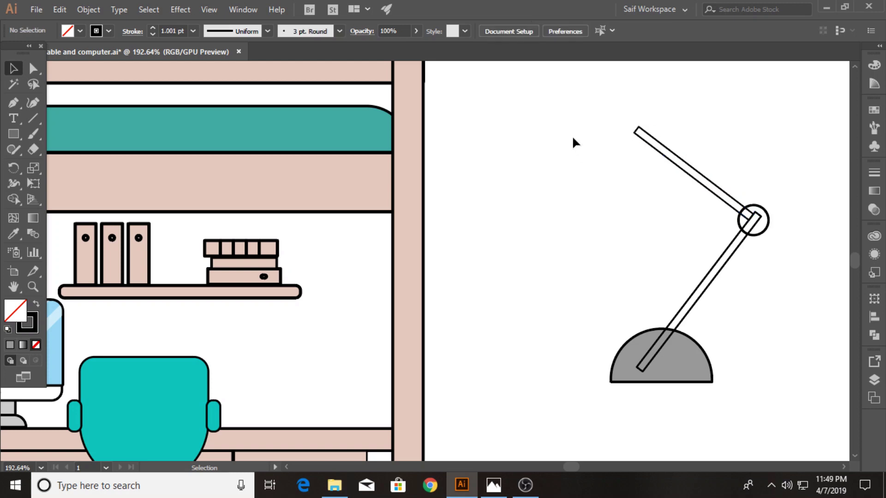
pyautogui.click(14, 134)
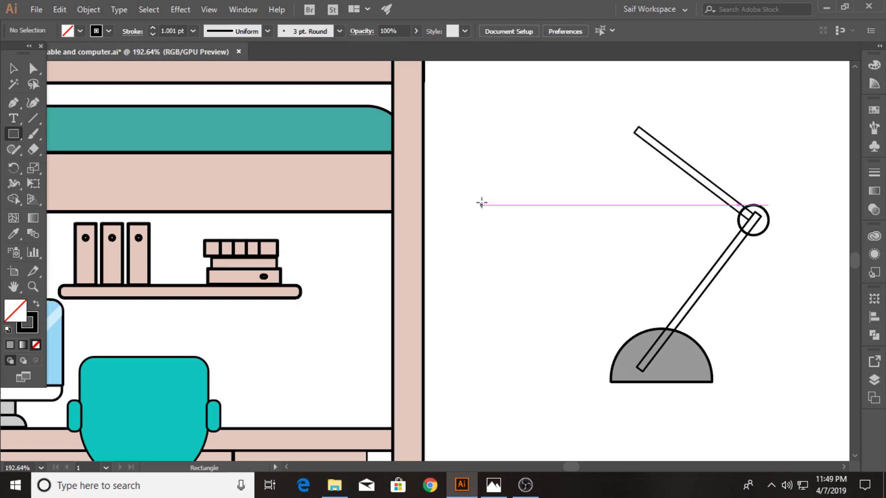
# Build the lamp head from a small square, a flared trapezoid shade and a copied circle bulb
pyautogui.moveTo(480, 140); pyautogui.dragTo(508, 171)
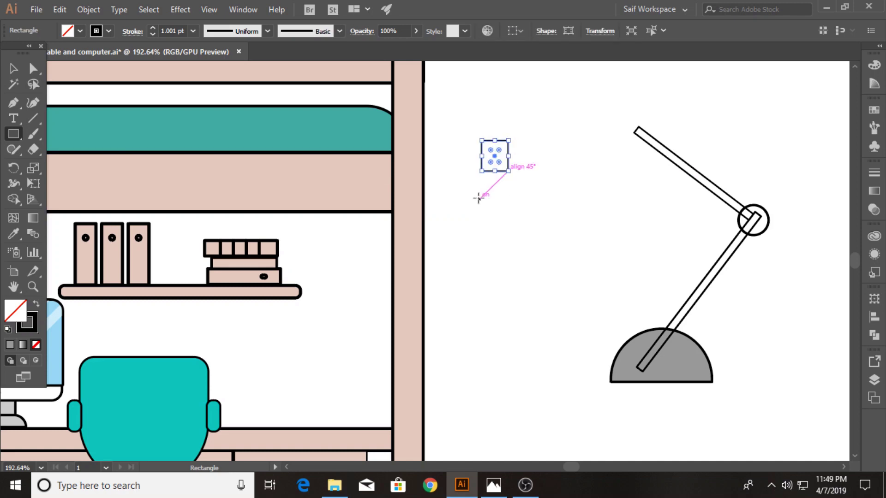
pyautogui.moveTo(481, 197)
pyautogui.mouseDown()
pyautogui.moveTo(508, 171)
pyautogui.moveTo(535, 213)
pyautogui.moveTo(522, 200)
pyautogui.mouseUp()
pyautogui.press('a')
pyautogui.press('s')
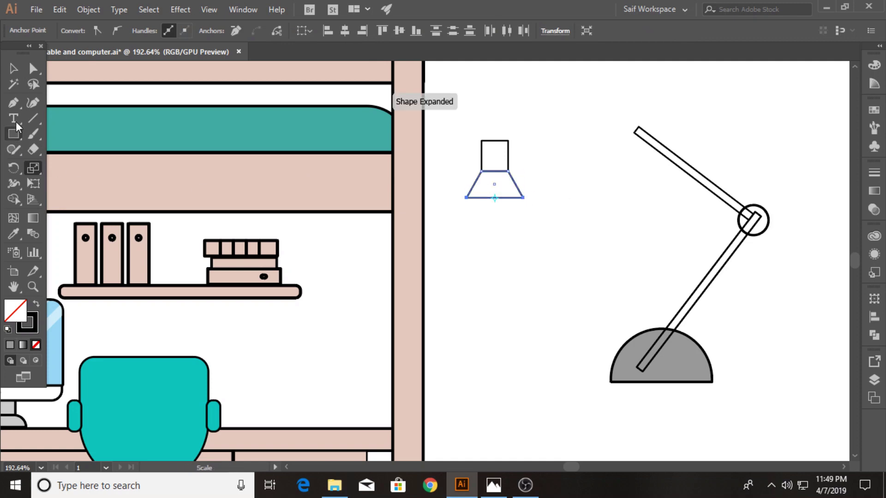
pyautogui.press('v')
pyautogui.click(460, 208)
pyautogui.moveTo(757, 235); pyautogui.dragTo(508, 217)
# Merge the square and shade, place the head at the upper arm's end, and rotate it downward
pyautogui.click(519, 181)
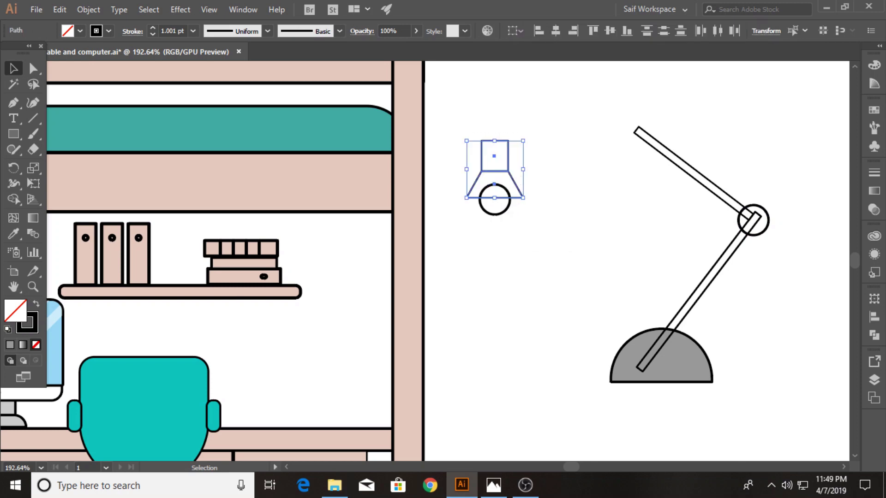
pyautogui.click(873, 335)
pyautogui.click(723, 326)
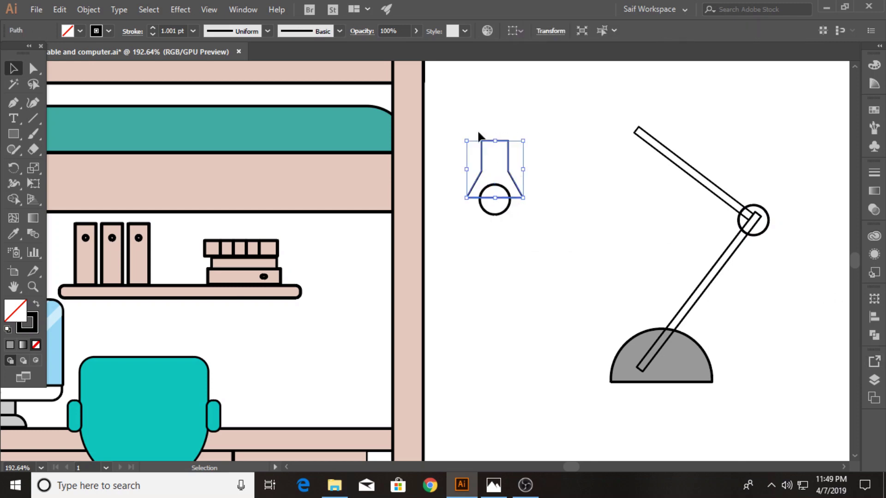
pyautogui.moveTo(508, 174); pyautogui.dragTo(621, 133)
pyautogui.moveTo(642, 99)
pyautogui.mouseDown()
pyautogui.moveTo(661, 133)
pyautogui.moveTo(619, 174)
pyautogui.mouseUp()
pyautogui.click(577, 237)
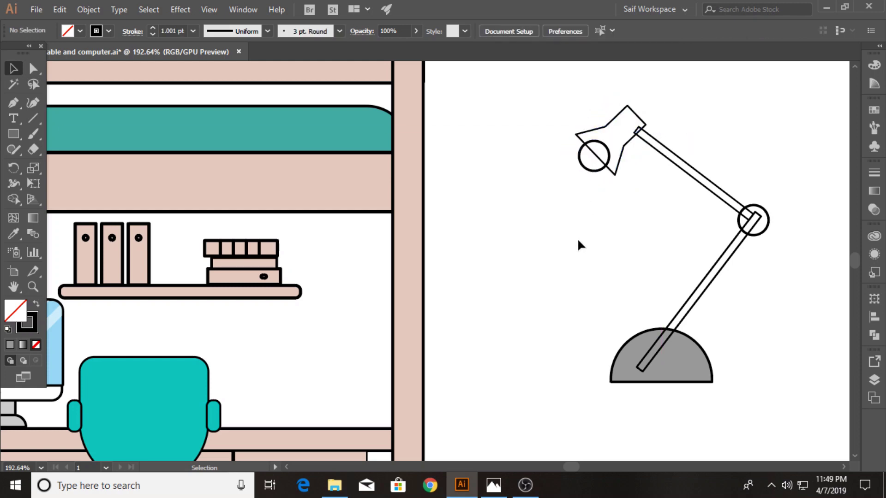
# Fill all parts of the desk lamp with the coral swatch
pyautogui.moveTo(674, 140); pyautogui.dragTo(759, 361)
pyautogui.press('z')
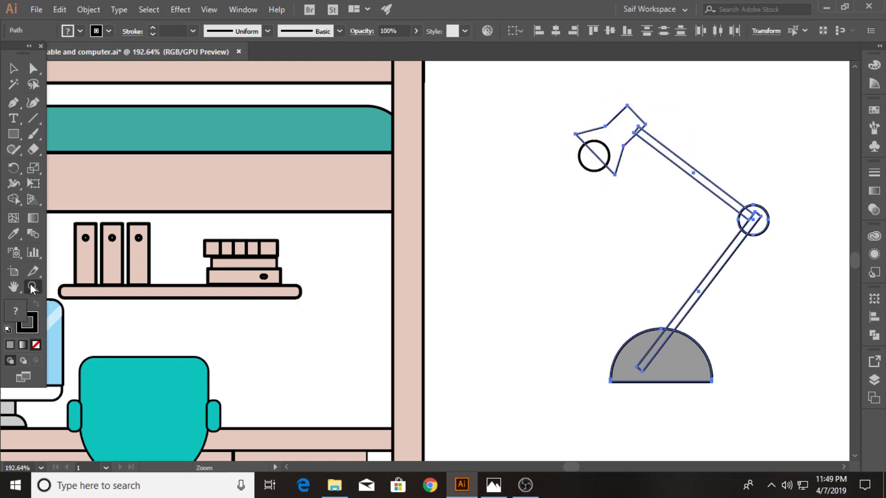
pyautogui.keyDown('alt'); pyautogui.click(193, 252); pyautogui.keyUp('alt')
pyautogui.keyDown('alt'); pyautogui.click(192, 252); pyautogui.keyUp('alt')
pyautogui.keyDown('alt'); pyautogui.click(193, 252); pyautogui.keyUp('alt')
pyautogui.click(269, 223)
pyautogui.moveTo(133, 237); pyautogui.dragTo(209, 244)
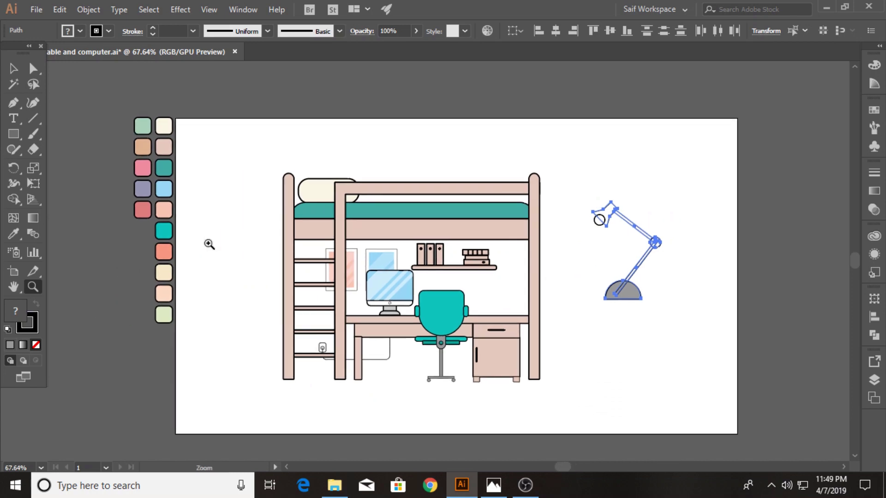
pyautogui.click(169, 246)
# Group the lamp parts, shrink the lamp, and stand it on the desk's right end
pyautogui.press('v')
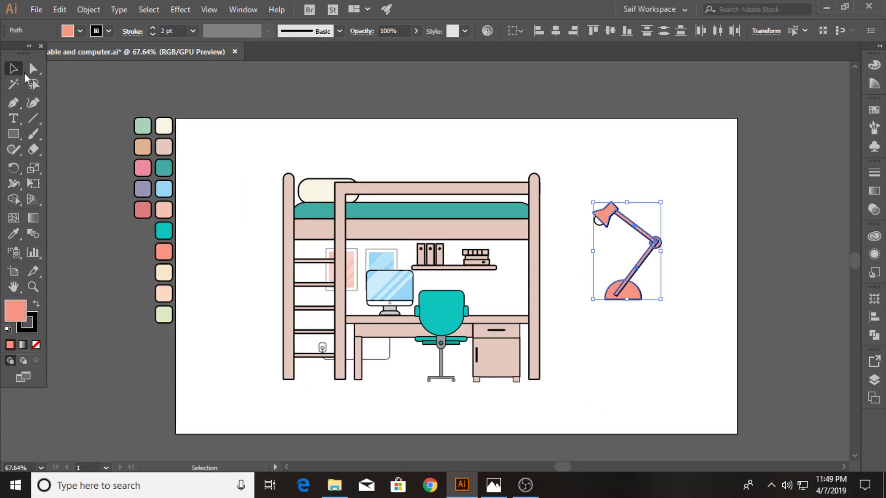
pyautogui.click(662, 275)
pyautogui.click(641, 273)
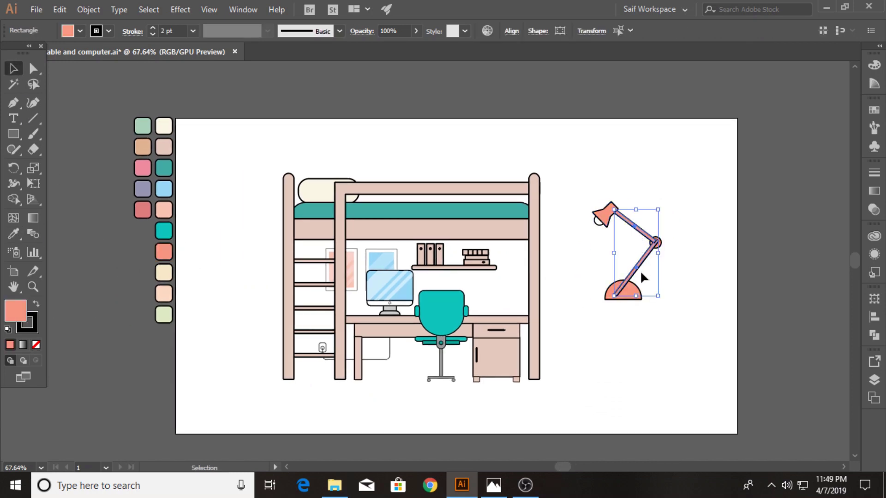
pyautogui.press('a')
pyautogui.press('v')
pyautogui.moveTo(581, 176)
pyautogui.mouseDown()
pyautogui.moveTo(666, 319)
pyautogui.moveTo(650, 286)
pyautogui.mouseUp()
pyautogui.hotkey('ctrl', 'g')
pyautogui.moveTo(646, 219)
pyautogui.mouseDown()
pyautogui.moveTo(534, 246)
pyautogui.moveTo(517, 288)
pyautogui.mouseUp()
pyautogui.click(572, 281)
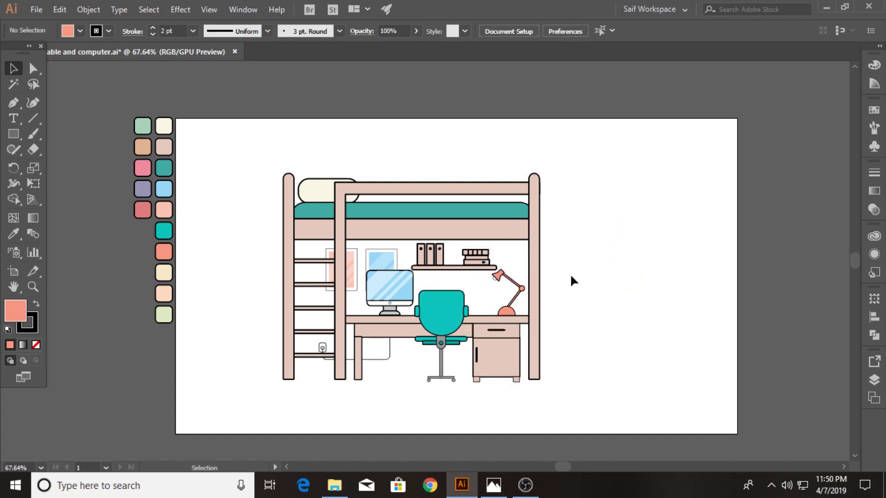
# Colour the three shelf binders mint green, tan and pink
pyautogui.click(421, 259)
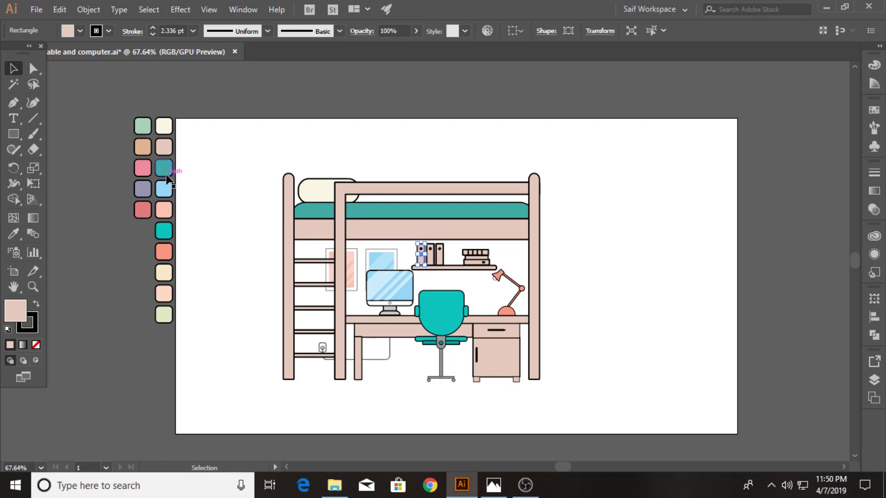
pyautogui.click(14, 234)
pyautogui.click(143, 125)
pyautogui.press('v')
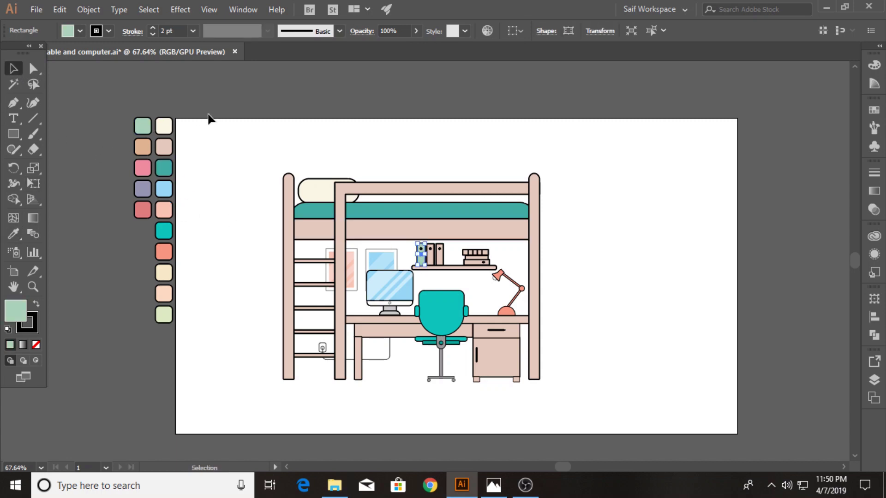
pyautogui.click(318, 158)
pyautogui.click(430, 253)
pyautogui.click(13, 235)
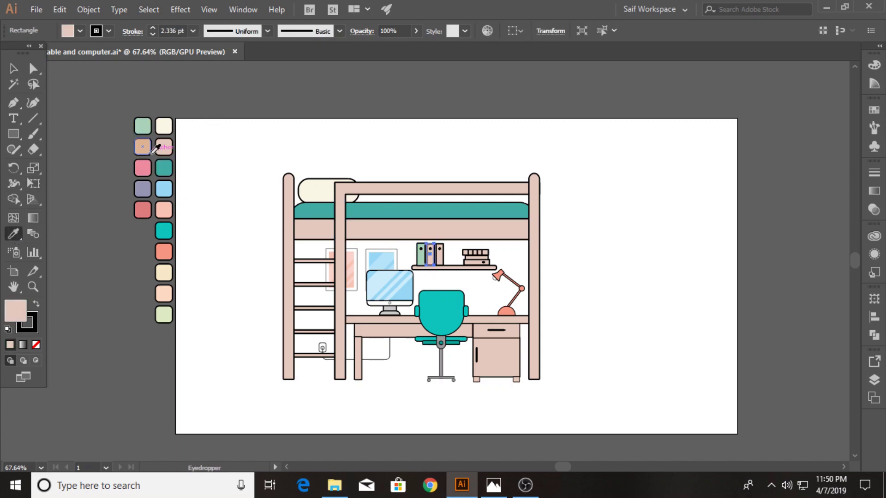
pyautogui.click(150, 149)
pyautogui.press('v')
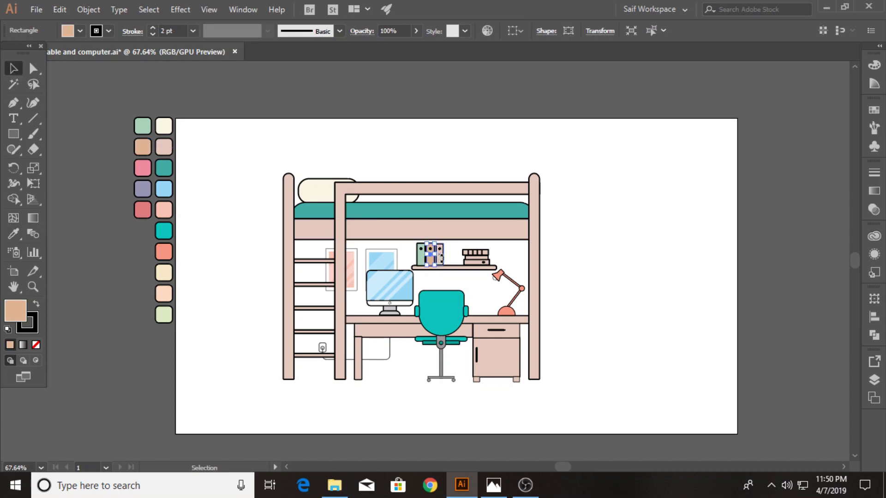
pyautogui.click(441, 255)
pyautogui.click(13, 234)
pyautogui.click(142, 168)
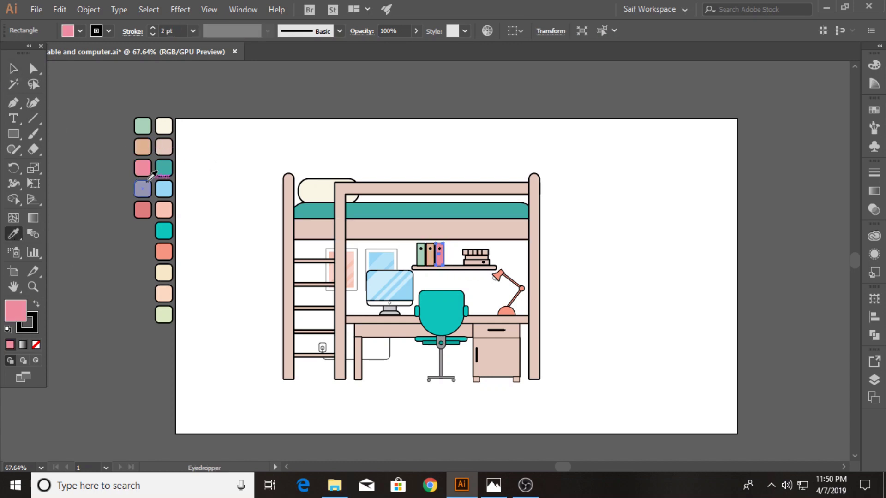
pyautogui.click(14, 69)
# Colour the bottom book in the shelf stack purple
pyautogui.click(475, 255)
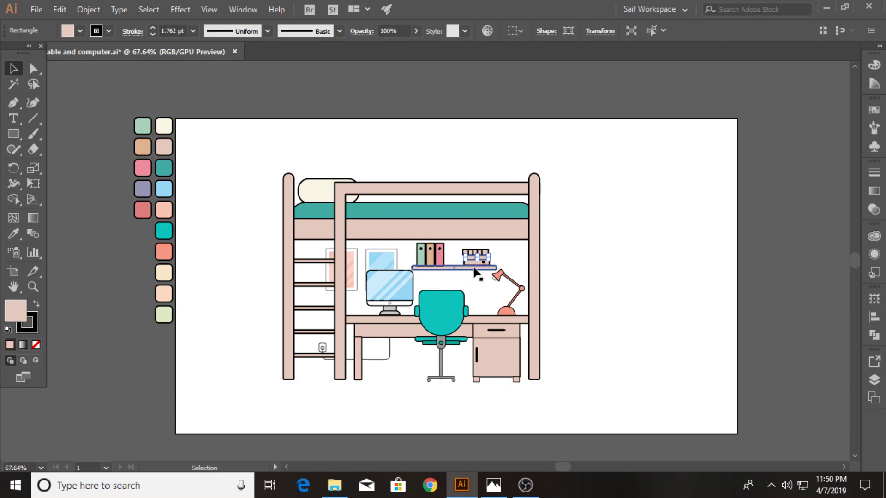
pyautogui.click(555, 259)
pyautogui.press('z')
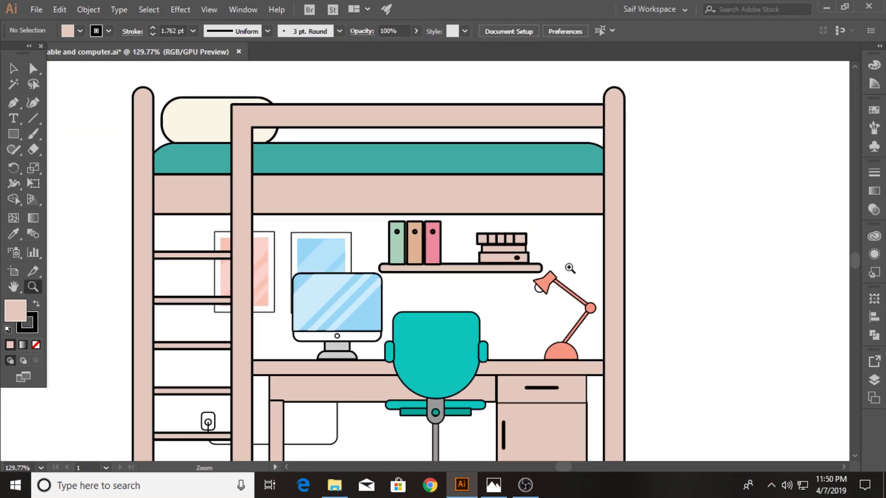
pyautogui.click(567, 263)
pyautogui.click(434, 269)
pyautogui.press('v')
pyautogui.click(520, 251)
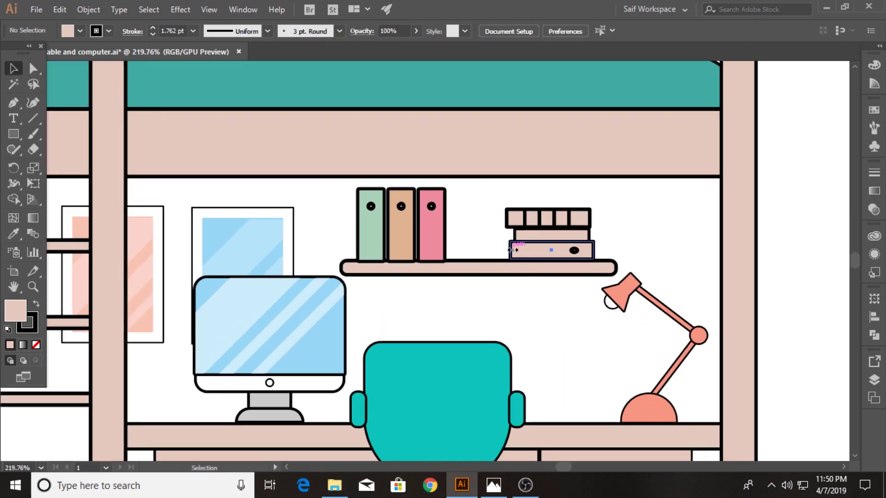
pyautogui.press('z')
pyautogui.moveTo(381, 263); pyautogui.dragTo(173, 281)
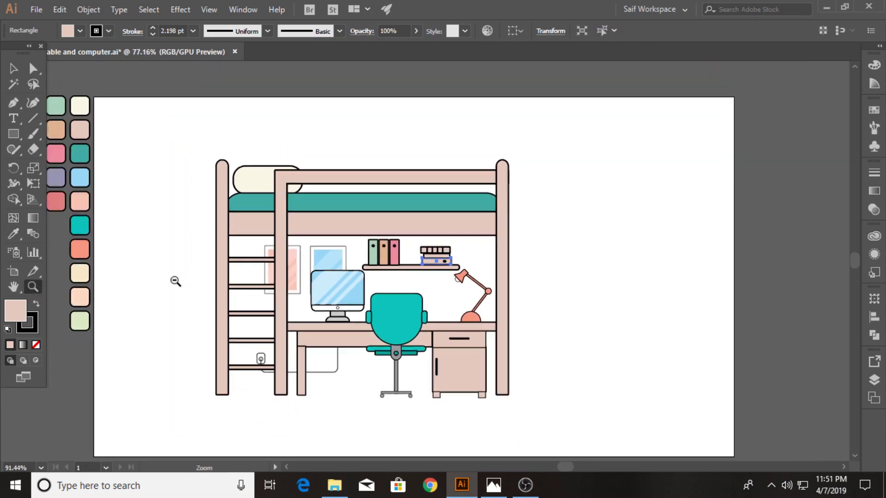
pyautogui.click(19, 235)
pyautogui.click(70, 183)
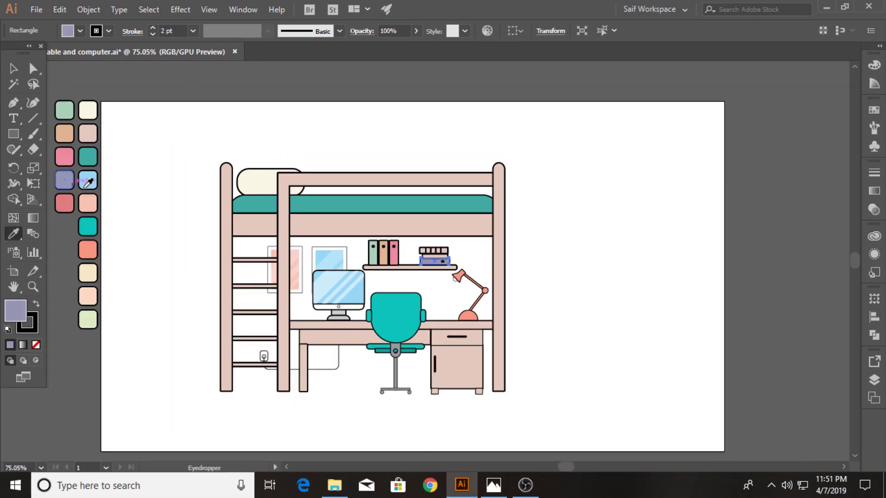
pyautogui.press('v')
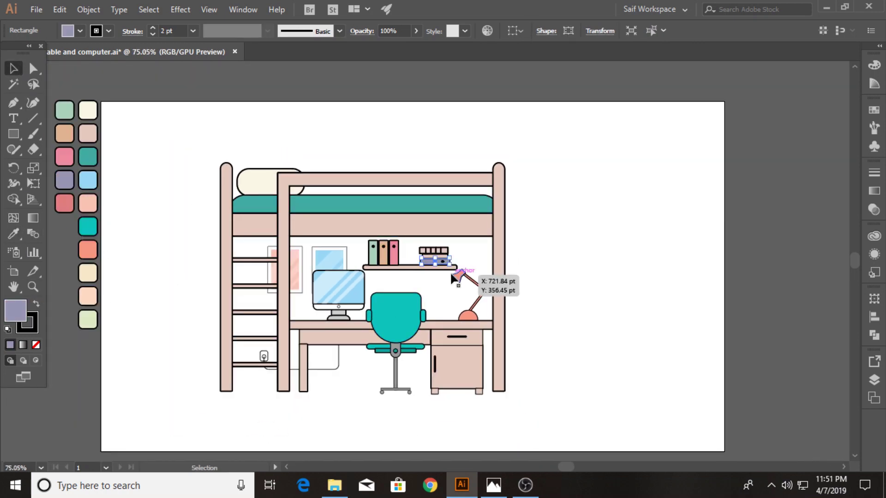
# Colour the next book in the stack red
pyautogui.click(450, 271)
pyautogui.click(14, 234)
pyautogui.click(64, 203)
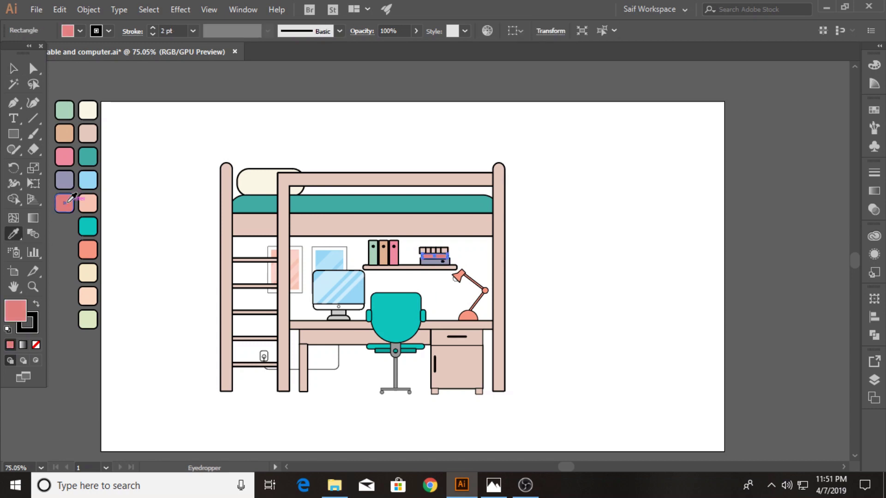
pyautogui.click(19, 69)
pyautogui.click(572, 323)
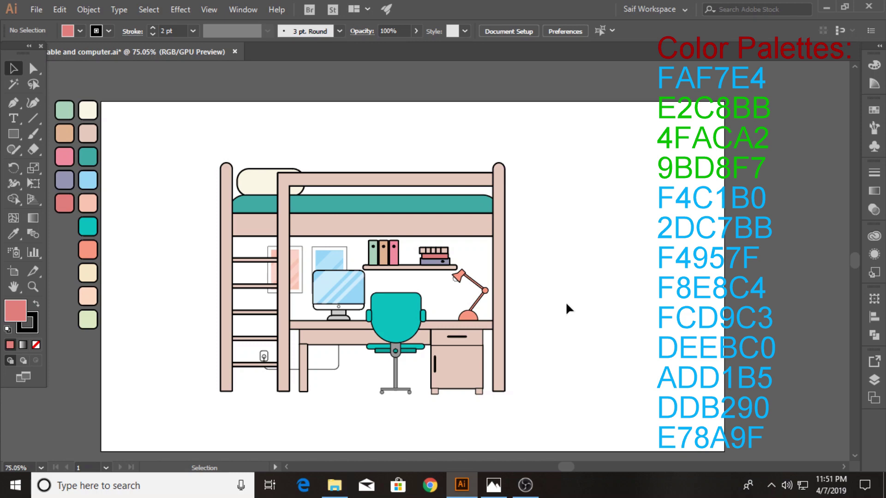
# Scale up the entire loft bed illustration and move it right on the artboard
pyautogui.moveTo(198, 154); pyautogui.dragTo(549, 425)
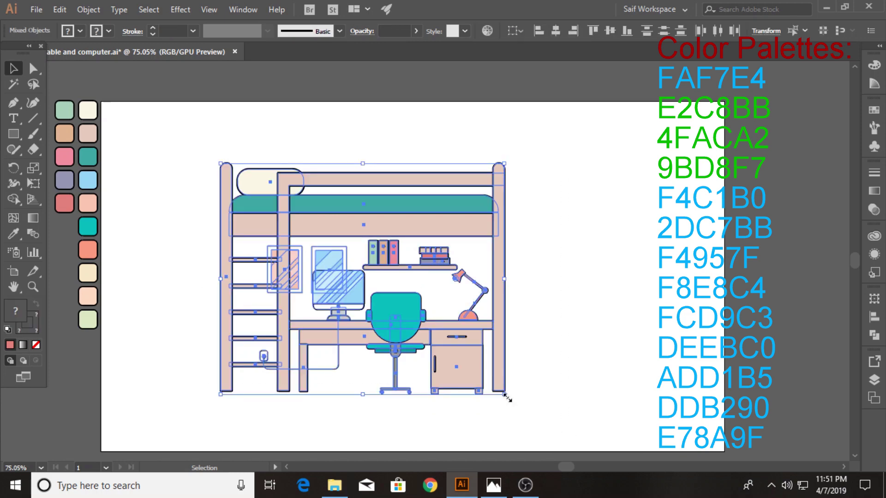
pyautogui.moveTo(506, 396); pyautogui.dragTo(528, 414)
pyautogui.moveTo(375, 225); pyautogui.dragTo(406, 224)
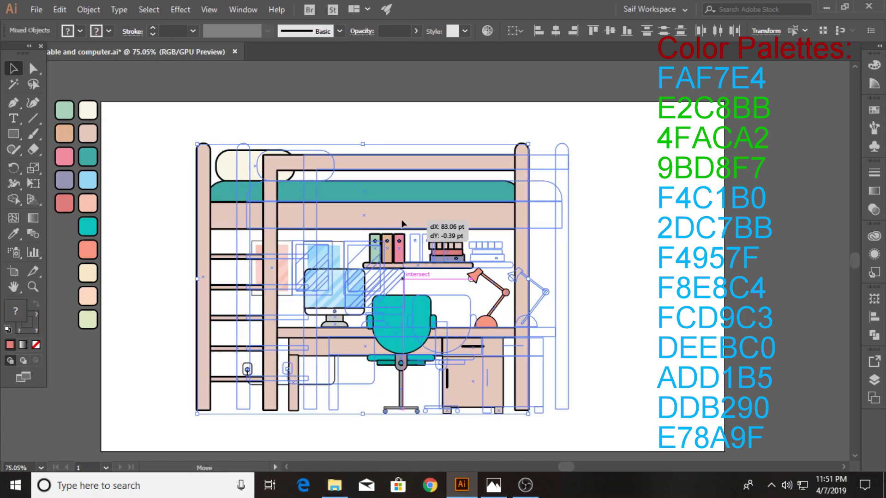
pyautogui.click(644, 247)
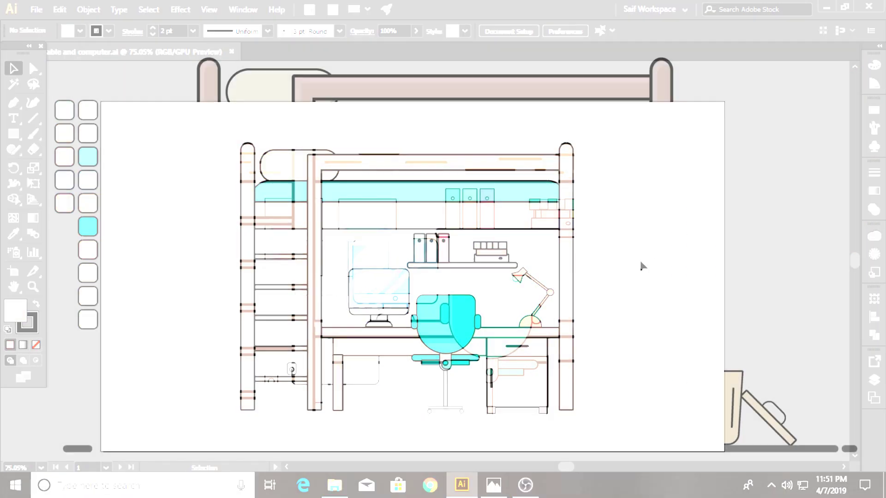